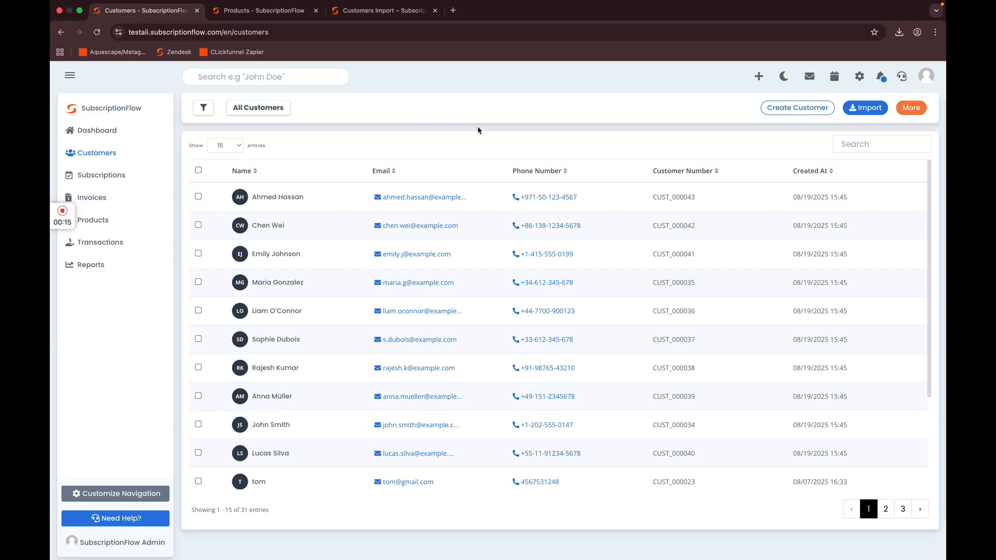
Switch to the Sample Subcriptions spreadsheet and examine its ID, Customer ID, Payment Status and Status columns.
key("ctrl+Left")
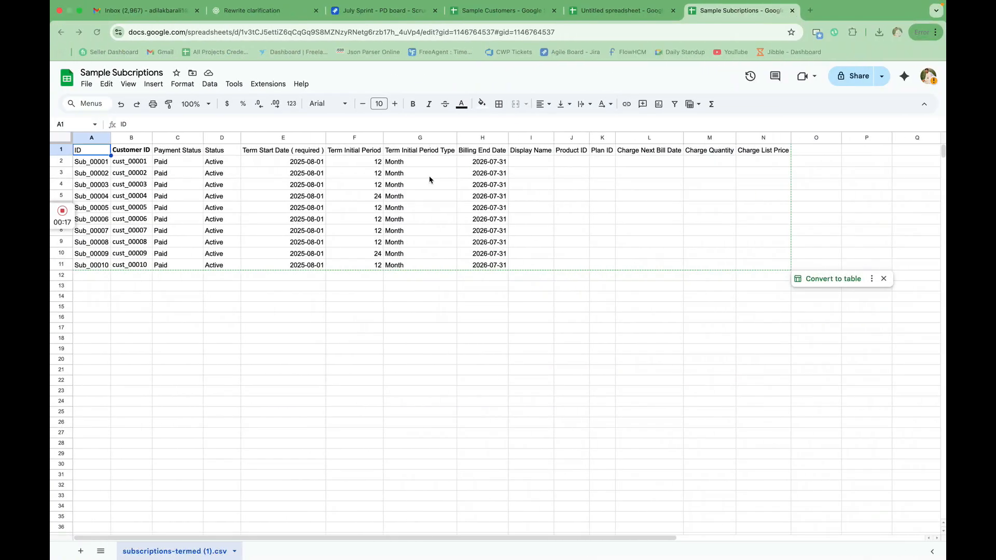
left_click(359, 404)
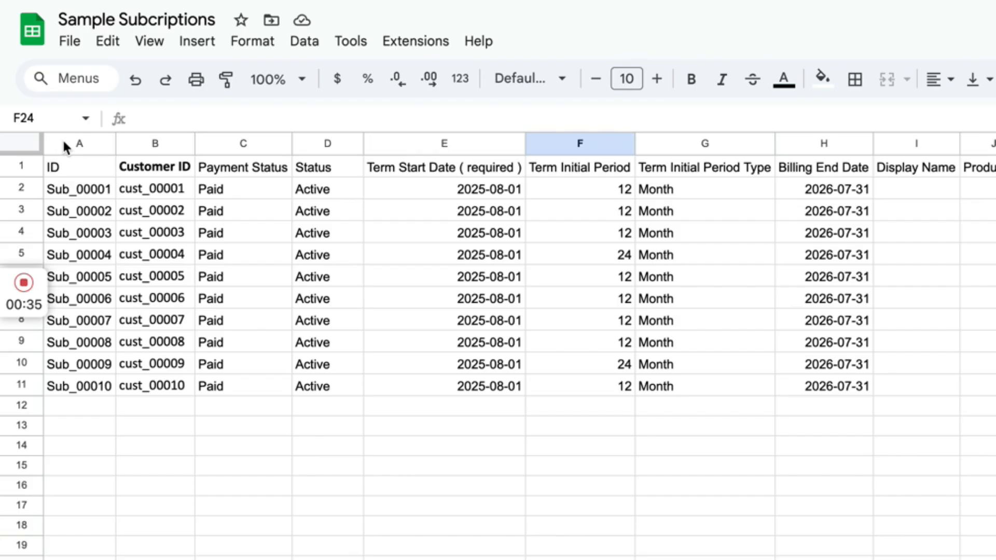
left_click(63, 141)
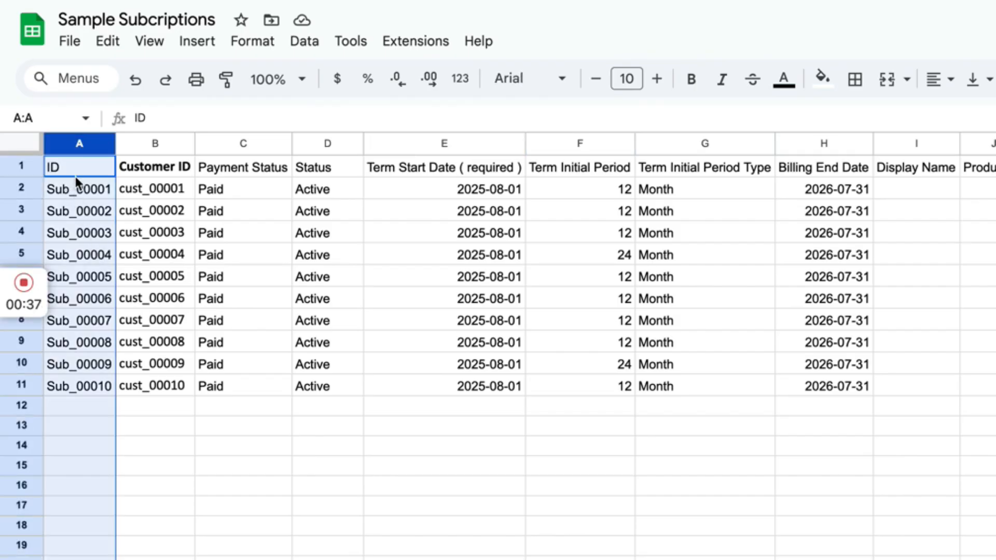
left_click(77, 209)
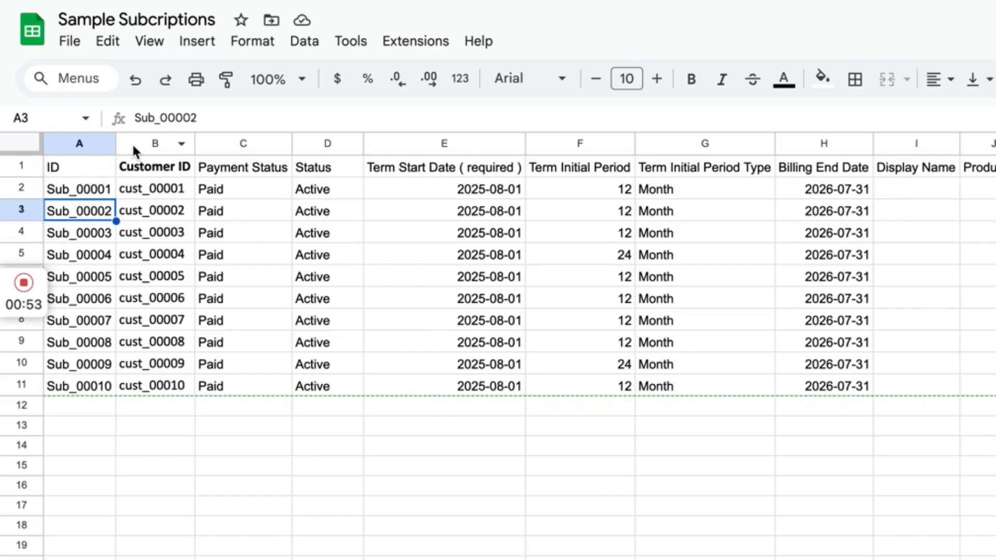
left_click(156, 149)
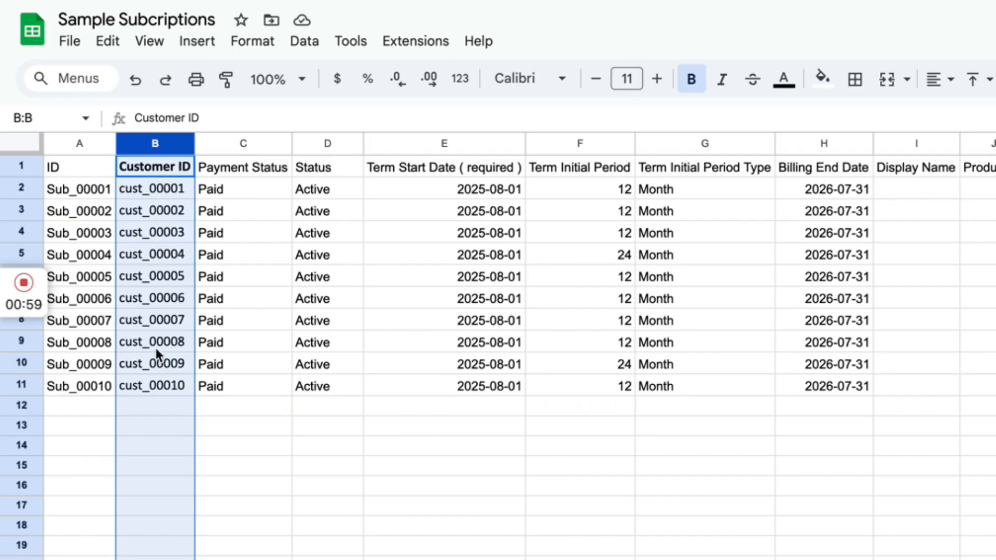
left_click(163, 194)
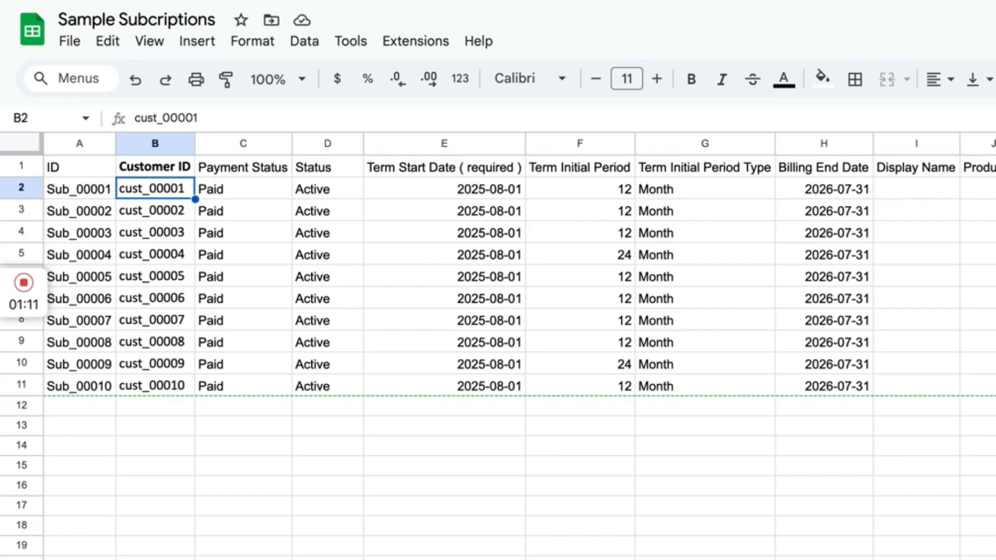
left_click(241, 143)
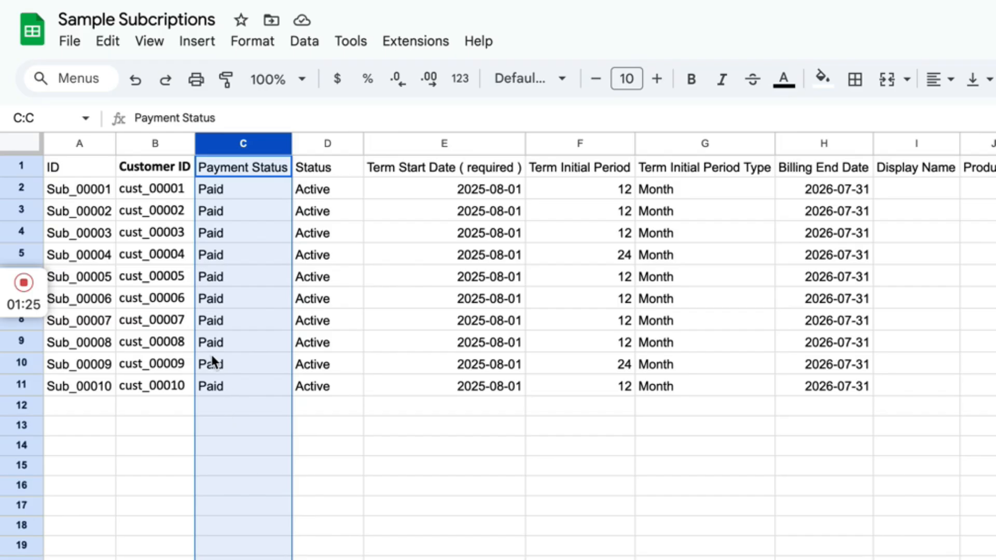
left_click(320, 145)
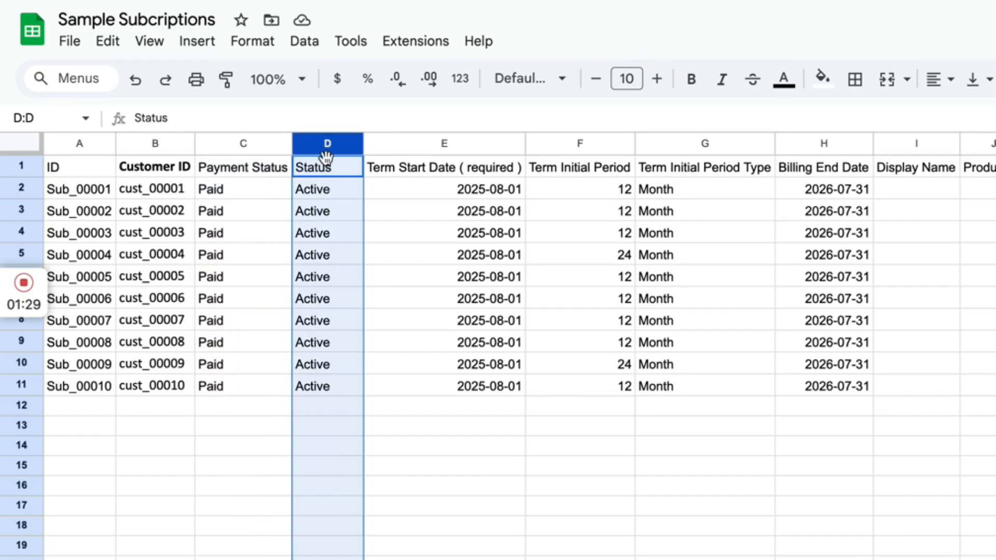
left_click(227, 172)
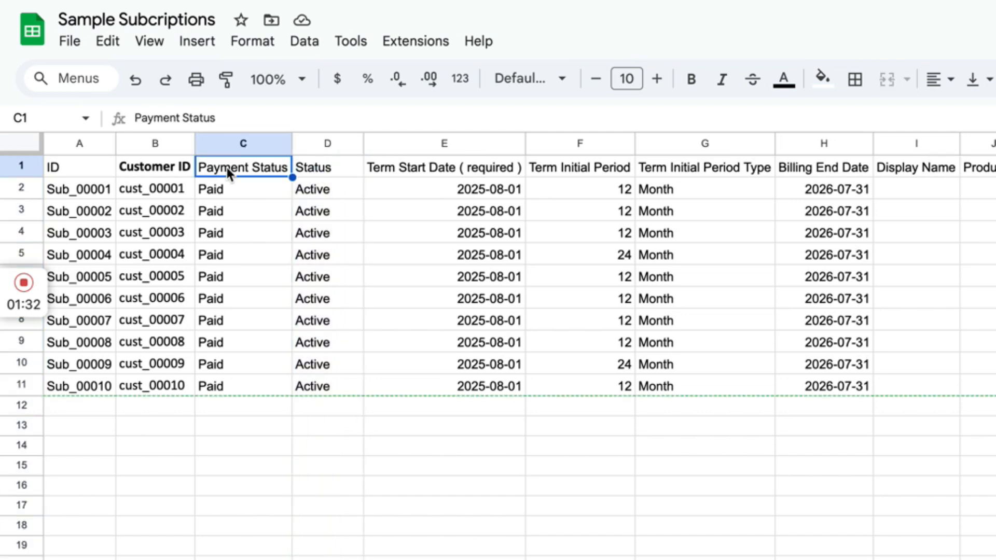
left_click(341, 165)
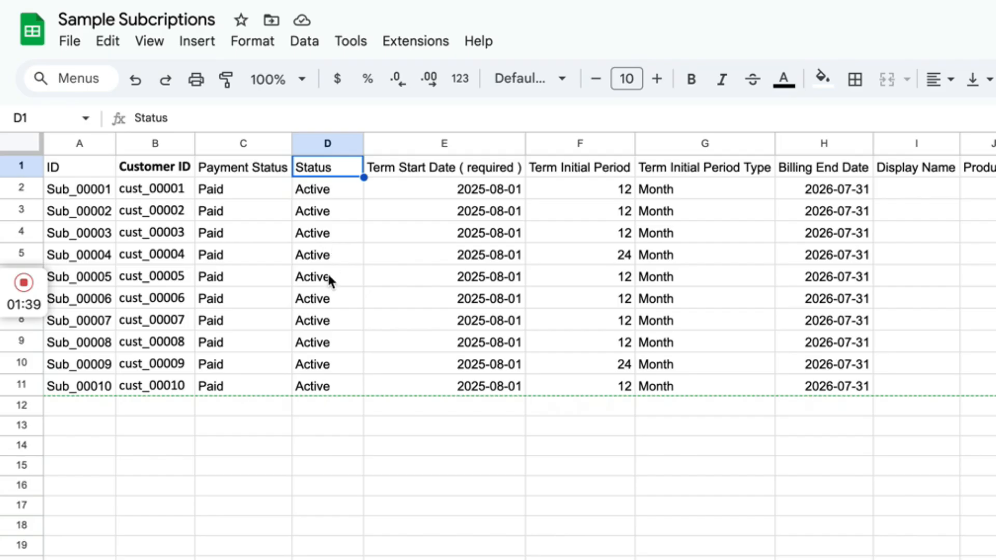
left_click(378, 420)
Examine the Term Start Date, Term Initial Period, Term Initial Period Type and Billing End Date columns.
left_click(415, 140)
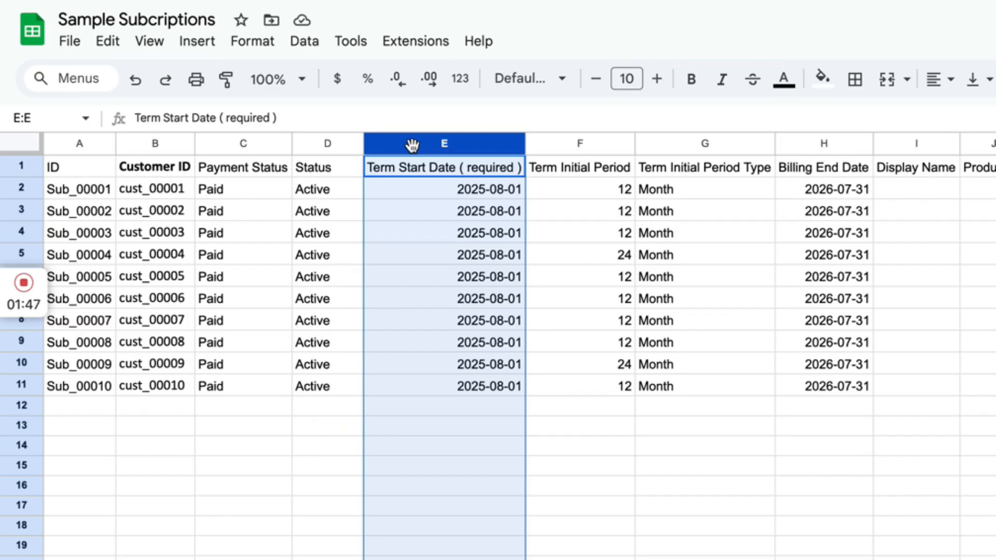
left_click(491, 185)
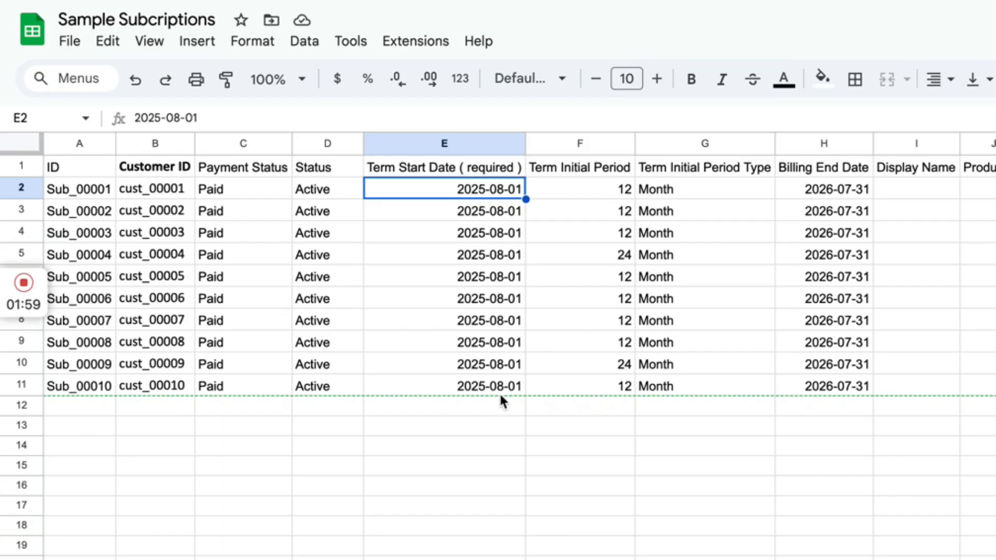
left_click(598, 145)
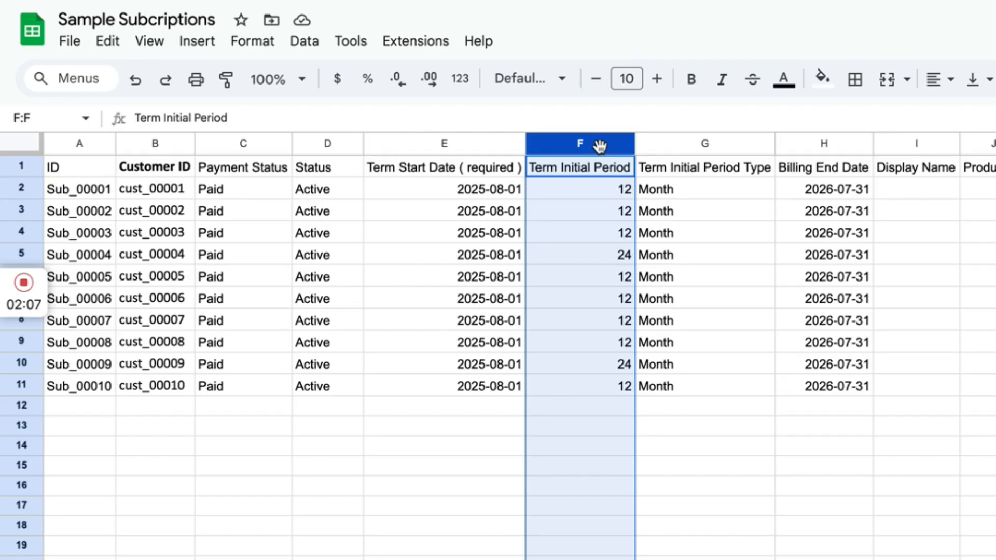
left_click(623, 363)
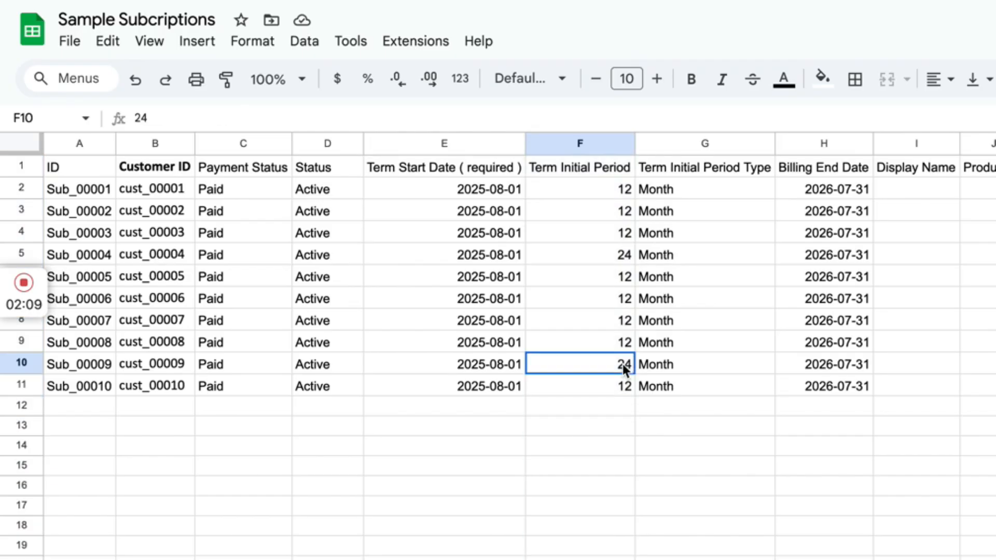
left_click(613, 255)
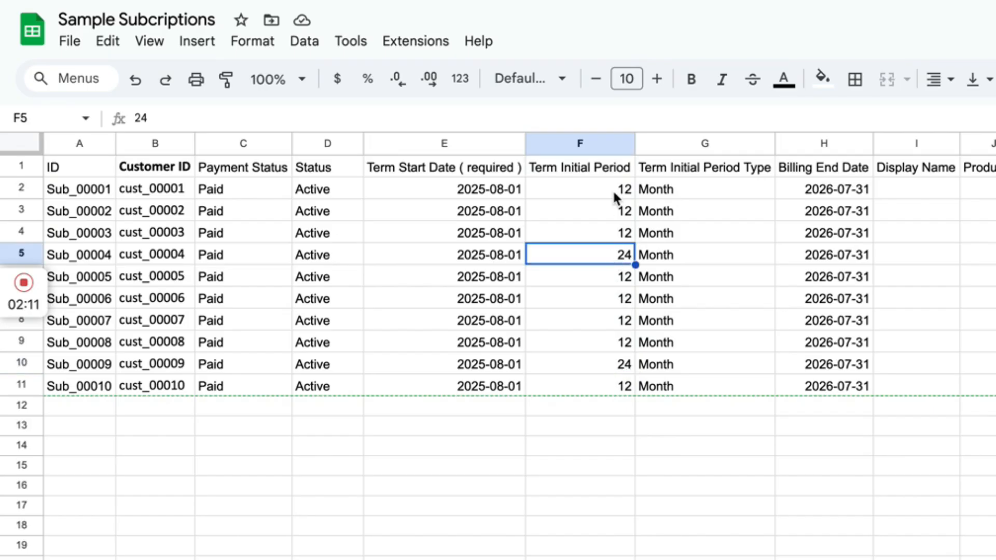
left_click(614, 194)
left_click(616, 217)
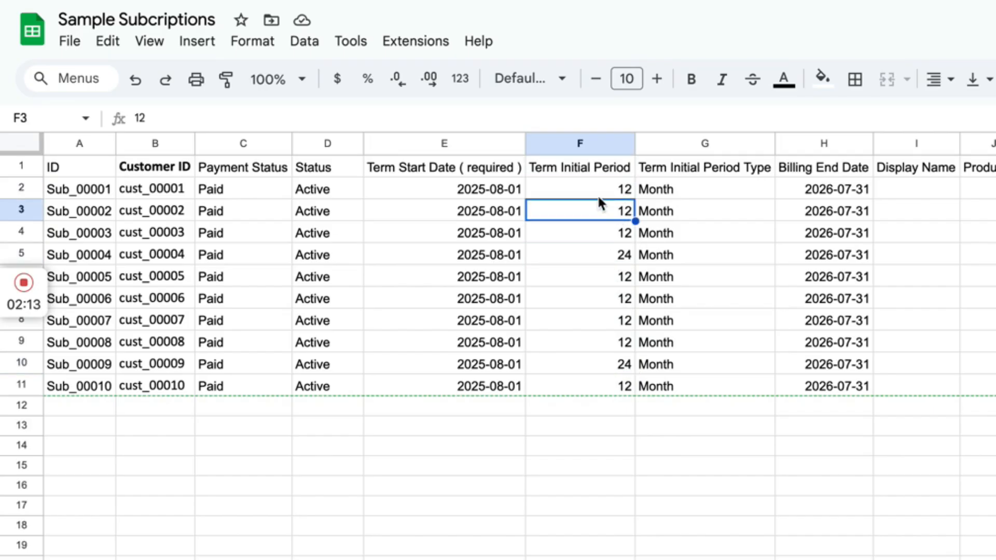
left_click(598, 197)
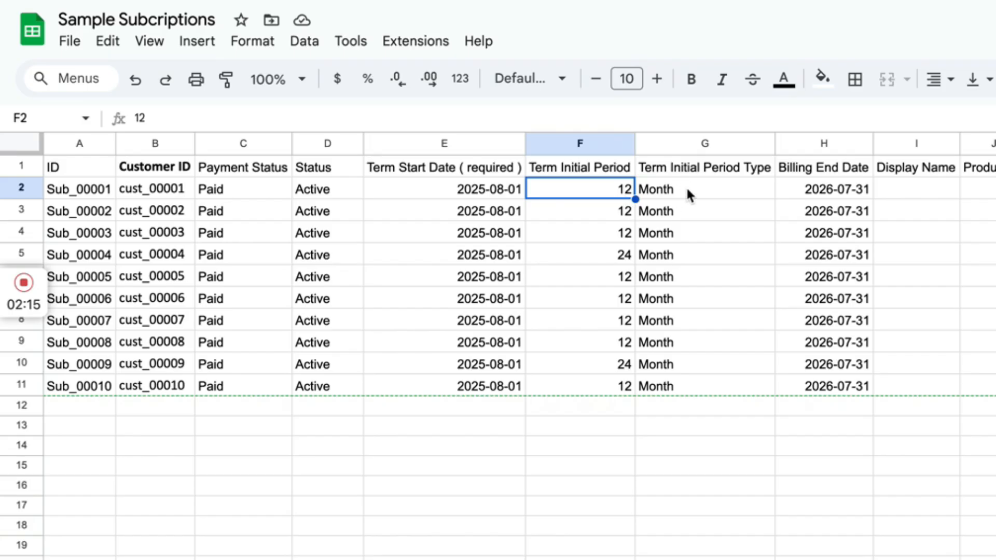
left_click(700, 193)
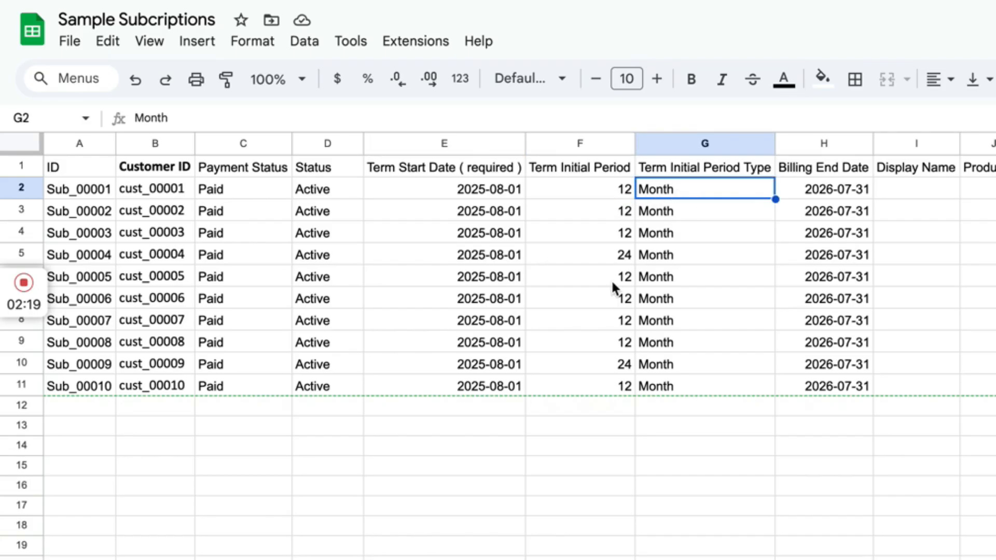
left_click(610, 259)
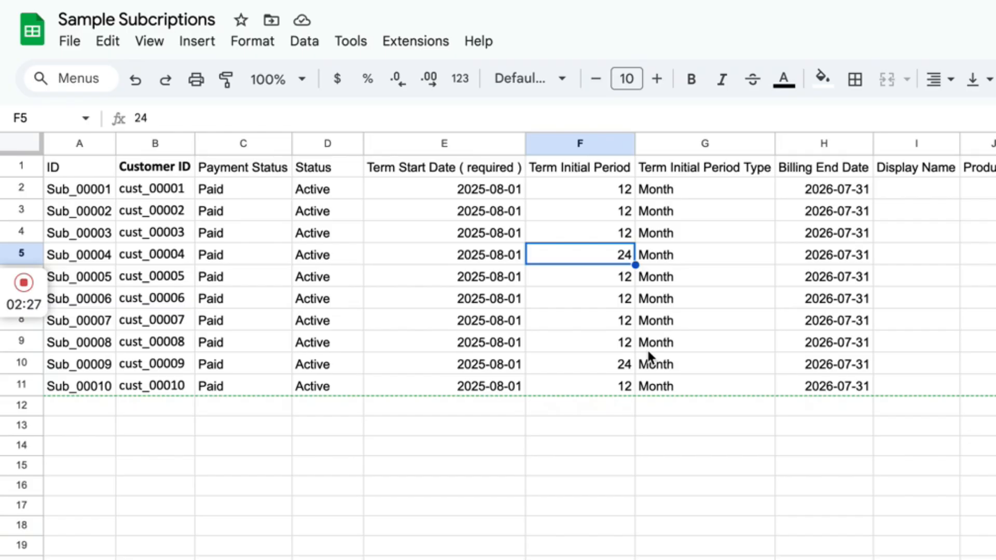
left_click(801, 196)
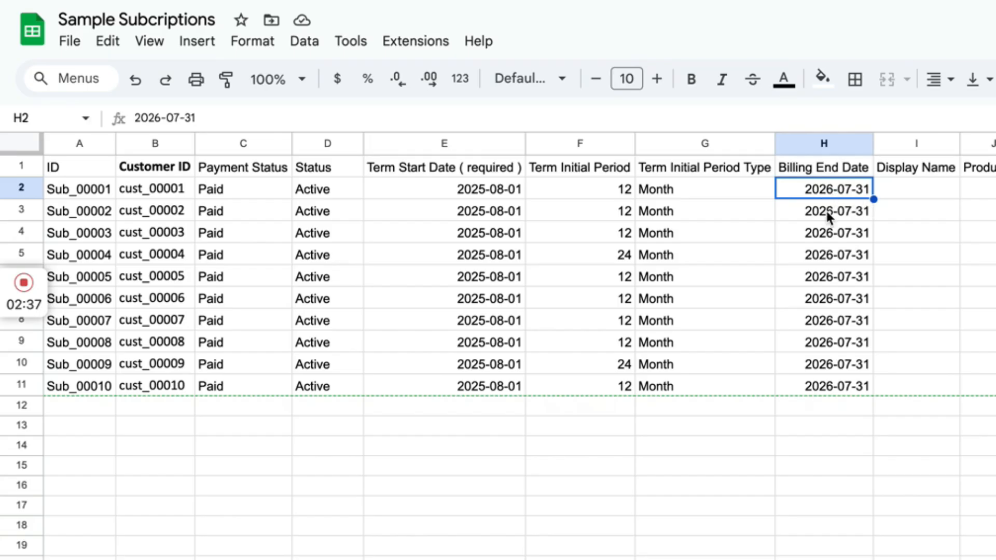
Set the Billing End Date of the 24-month subscription in row 5 to 2027-07-31.
left_click(616, 257)
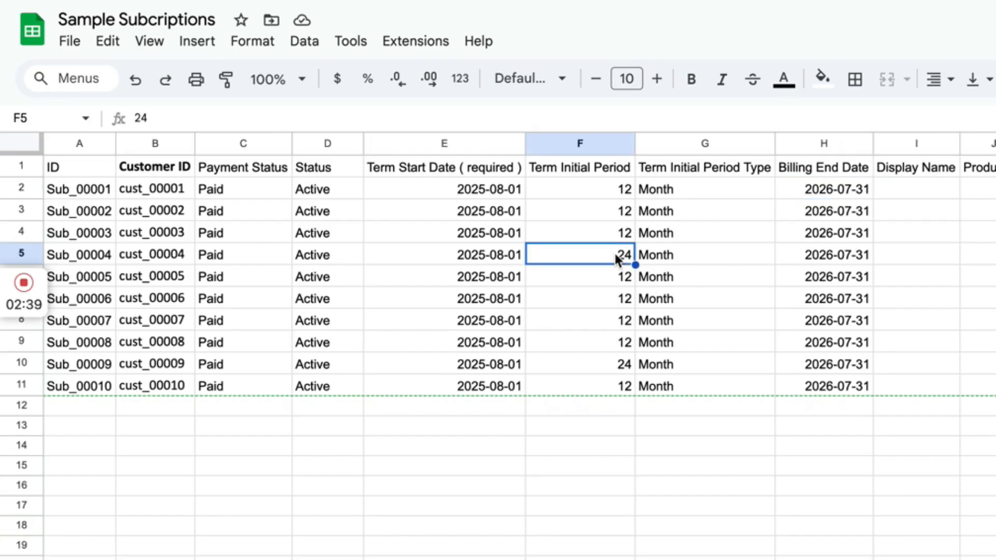
double_click(812, 253)
left_click(831, 253)
key("BackSpace")
type("7")
left_click(956, 285)
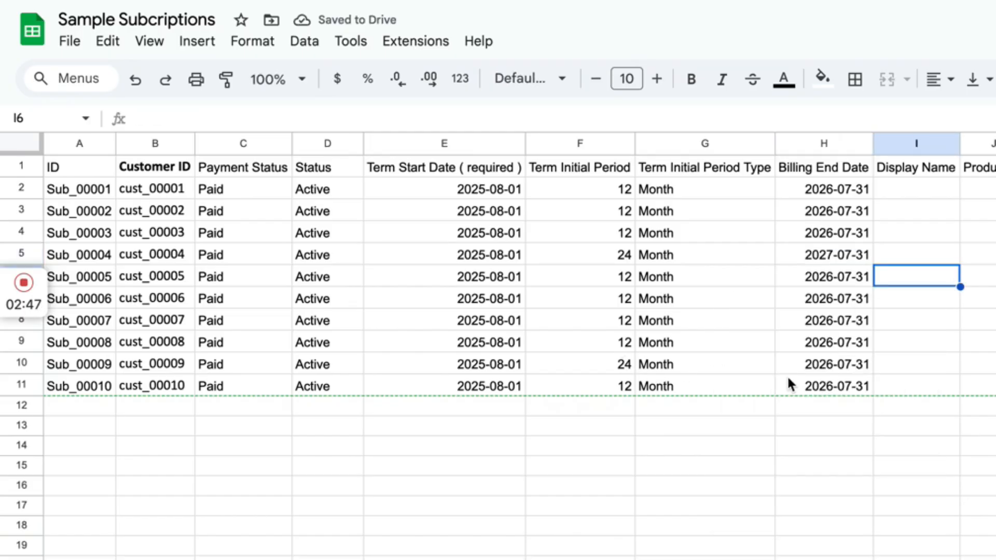
Set the Billing End Date of the 24-month subscription in row 10 to 2027-07-31.
double_click(823, 367)
left_click(832, 364)
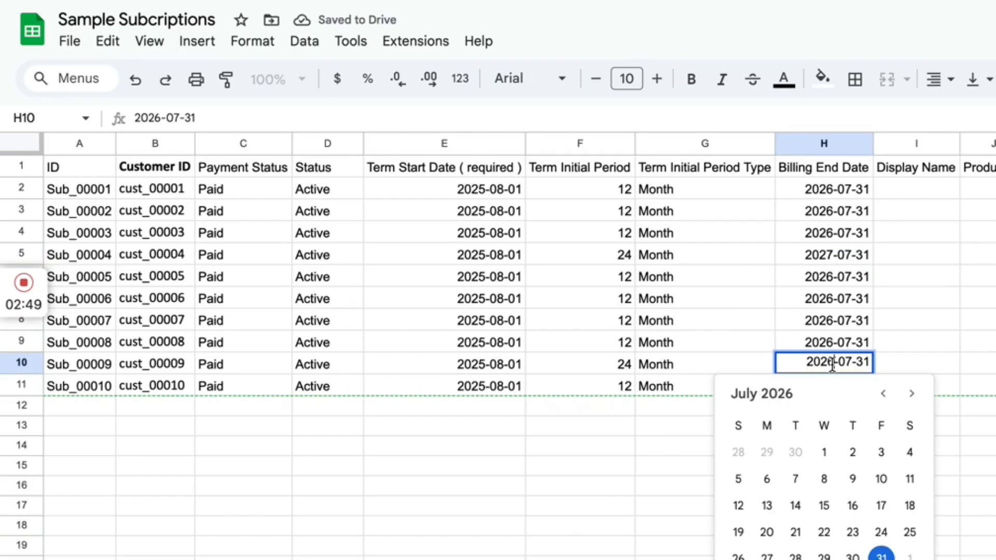
key("BackSpace")
type("7")
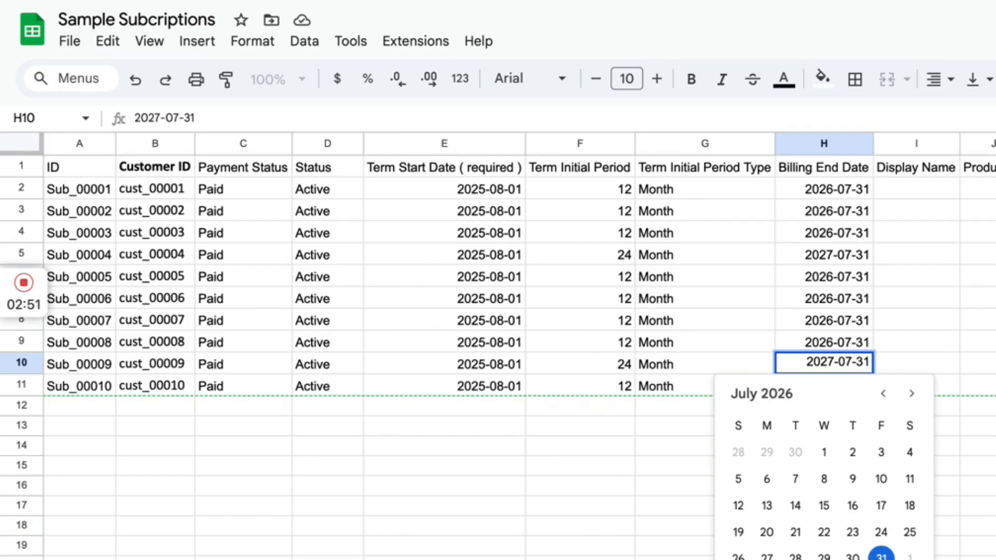
left_click(995, 405)
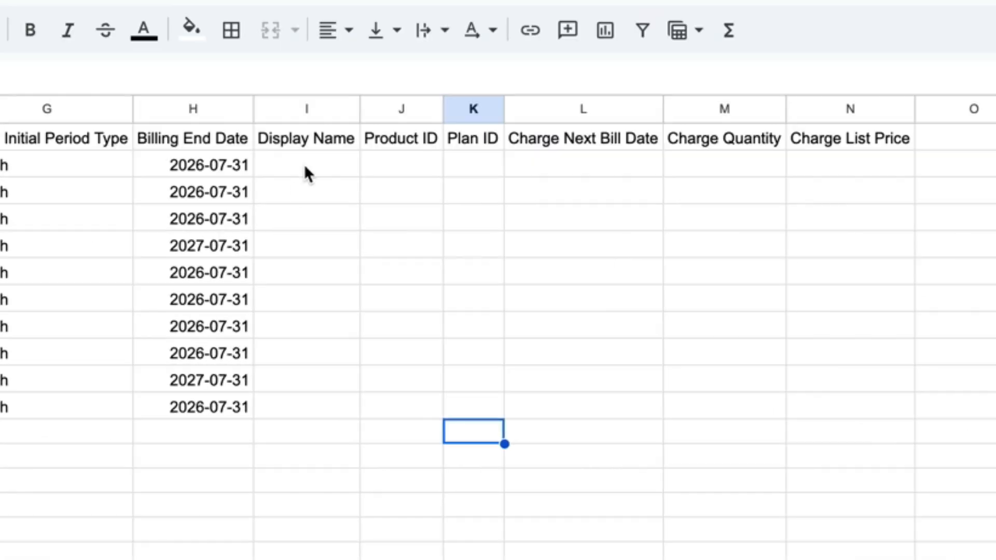
Examine the empty columns from Display Name to Charge List Price, then select the Product ID column.
left_click_drag(297, 158, 886, 396)
left_click(688, 479)
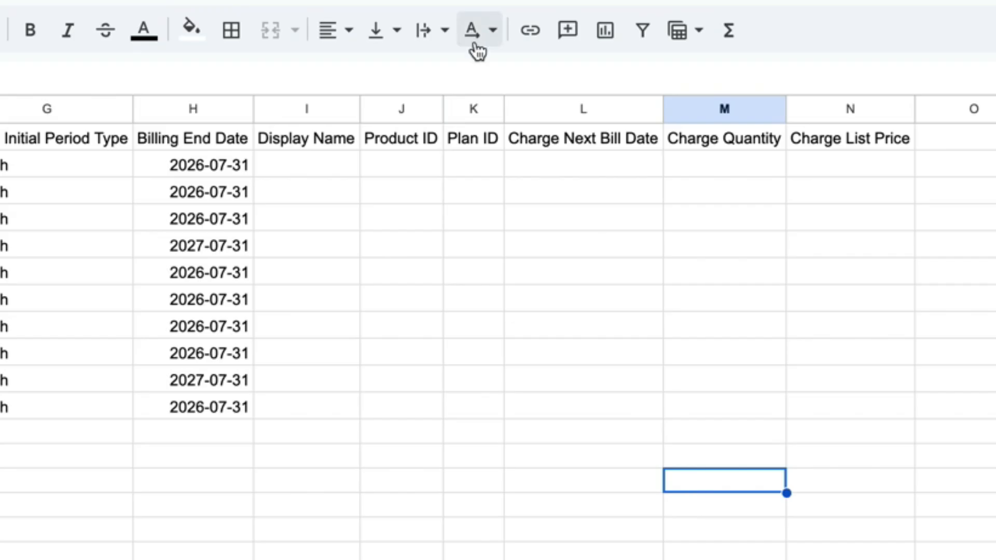
left_click(382, 103)
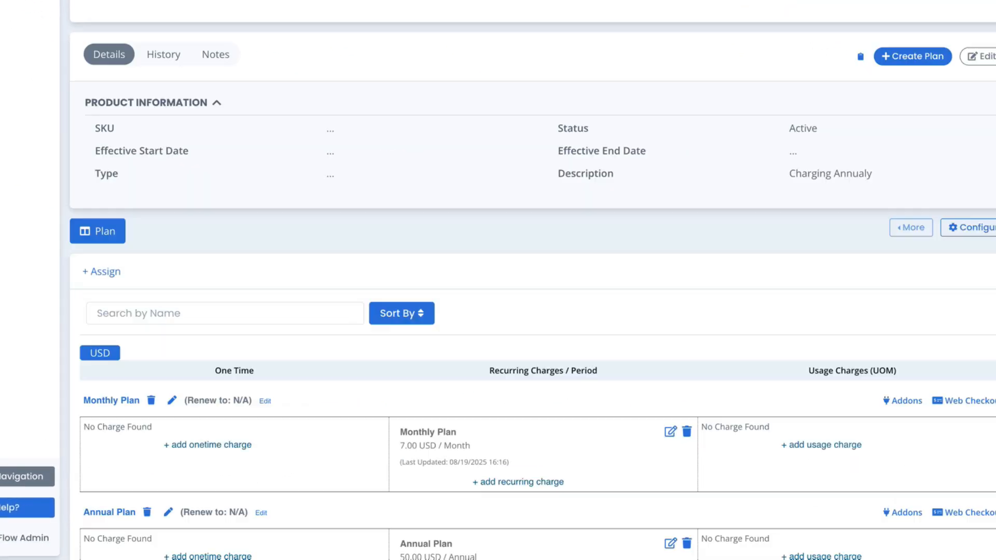
In SubscriptionFlow, review the Monthly and Annual plans of Test Product and locate the product ID in the page address.
scroll(208, 151, "down", 1)
scroll(209, 151, "up", 1)
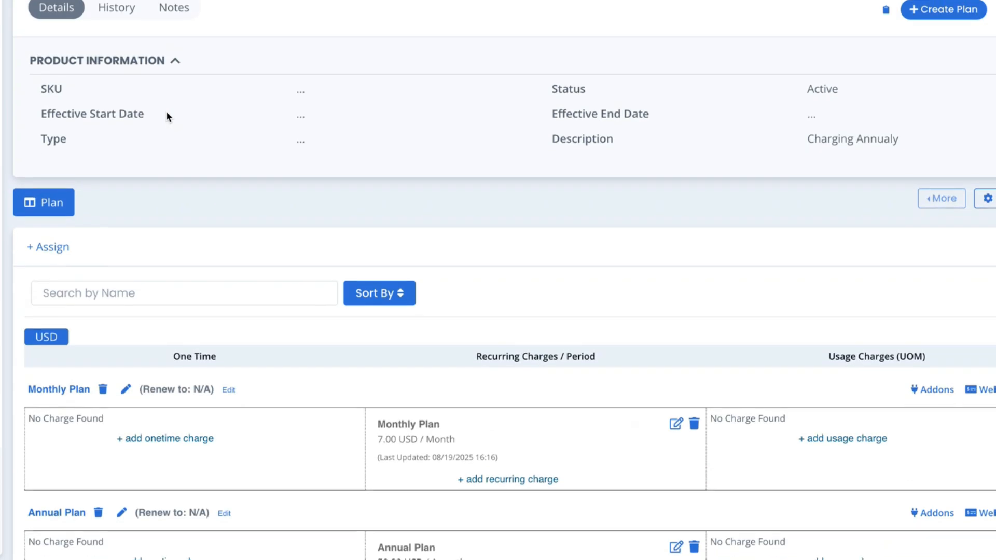
scroll(167, 112, "down", 1)
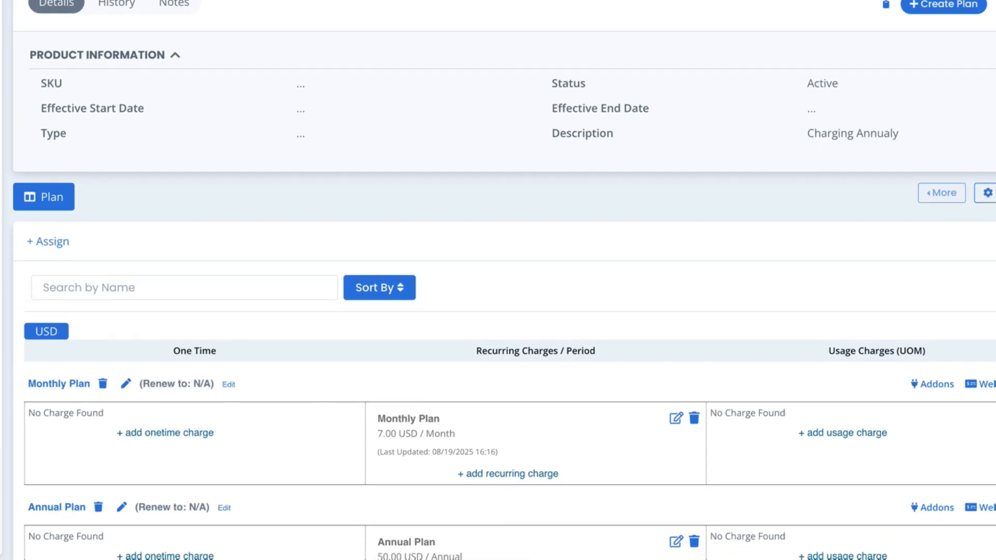
scroll(204, 145, "down", 3)
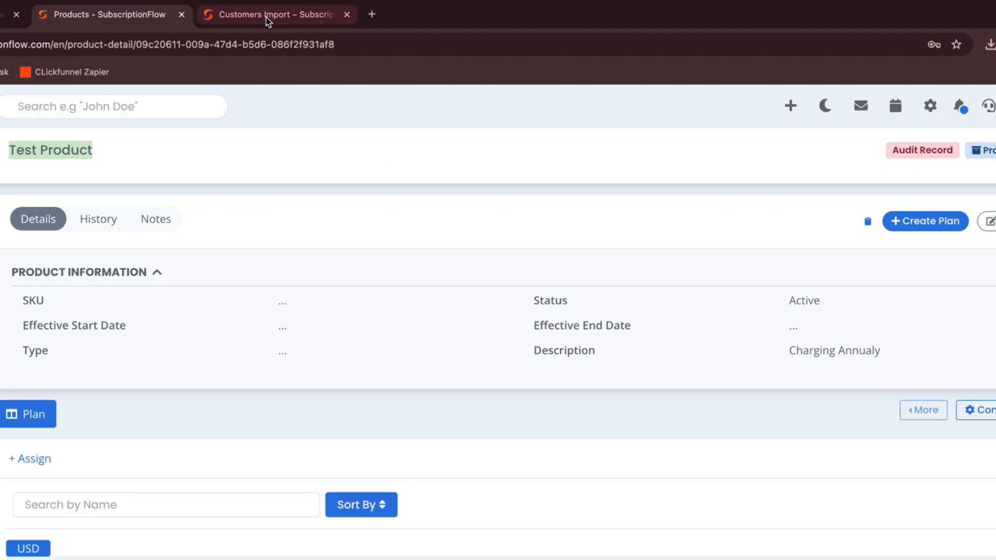
double_click(259, 27)
left_click(261, 46)
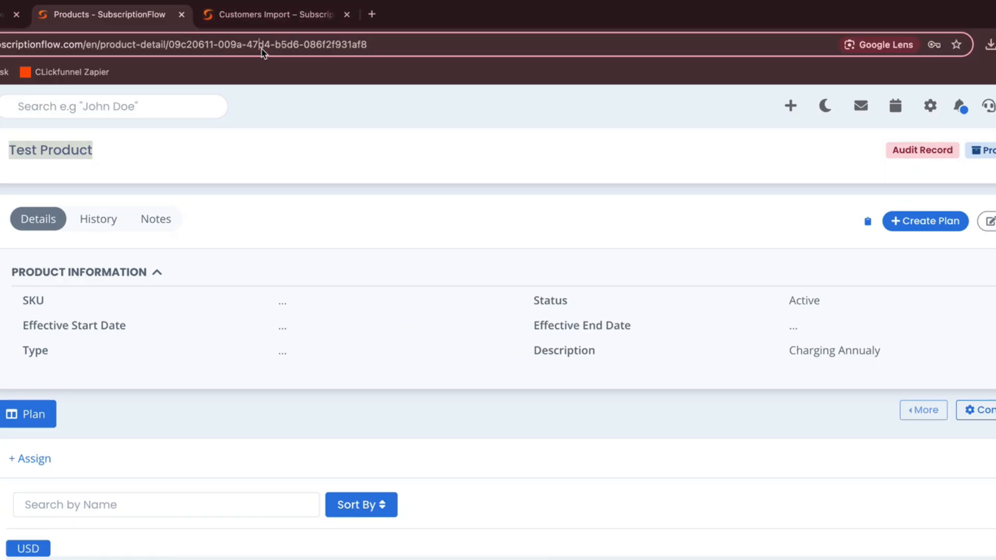
right_click(171, 47)
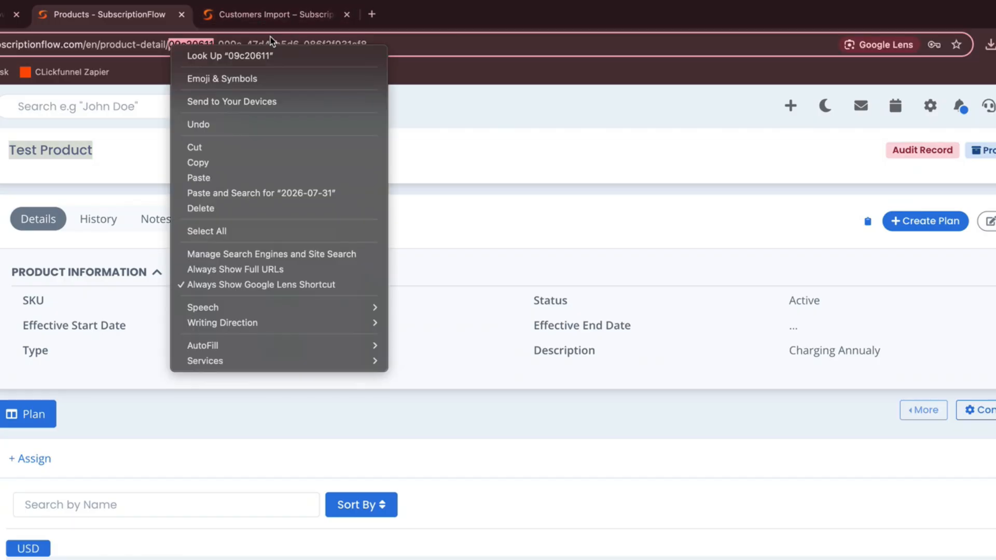
left_click(378, 47)
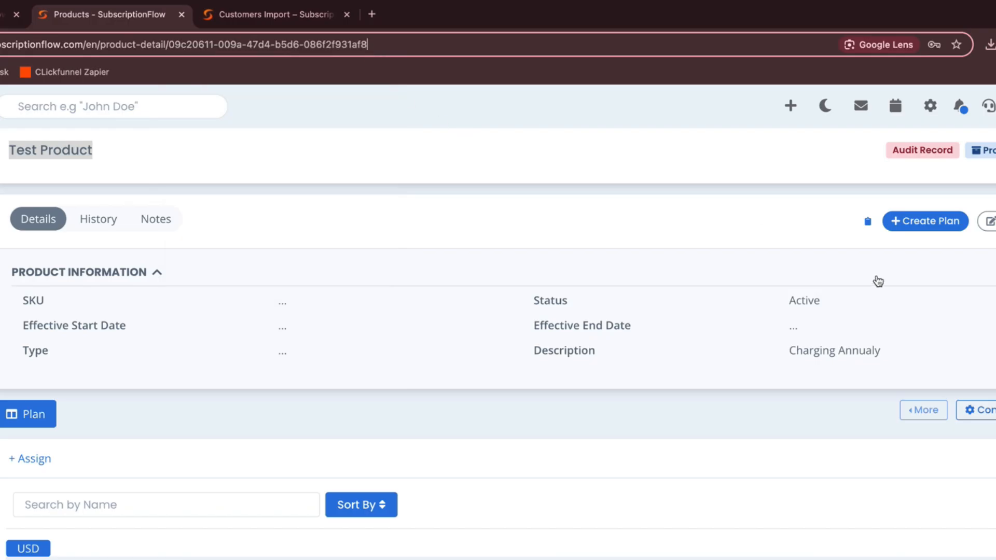
Copy Test Product's ID in SubscriptionFlow and paste it into cell J2, the first Product ID cell of the spreadsheet.
left_click(867, 225)
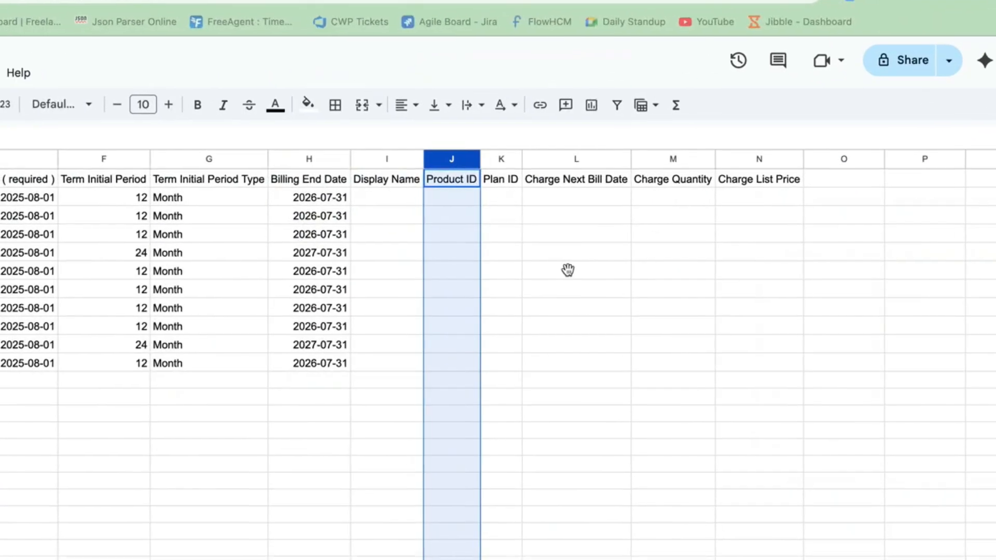
left_click(433, 195)
key("ctrl+v")
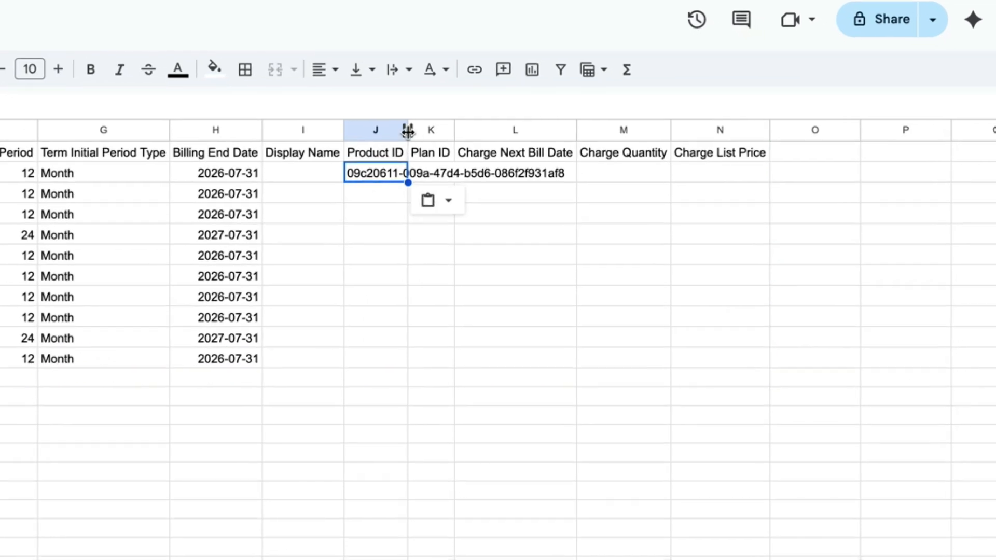
Fit the Product ID column to its content and fill Test Product's ID into cells J3 through J11.
double_click(407, 131)
left_click(406, 201)
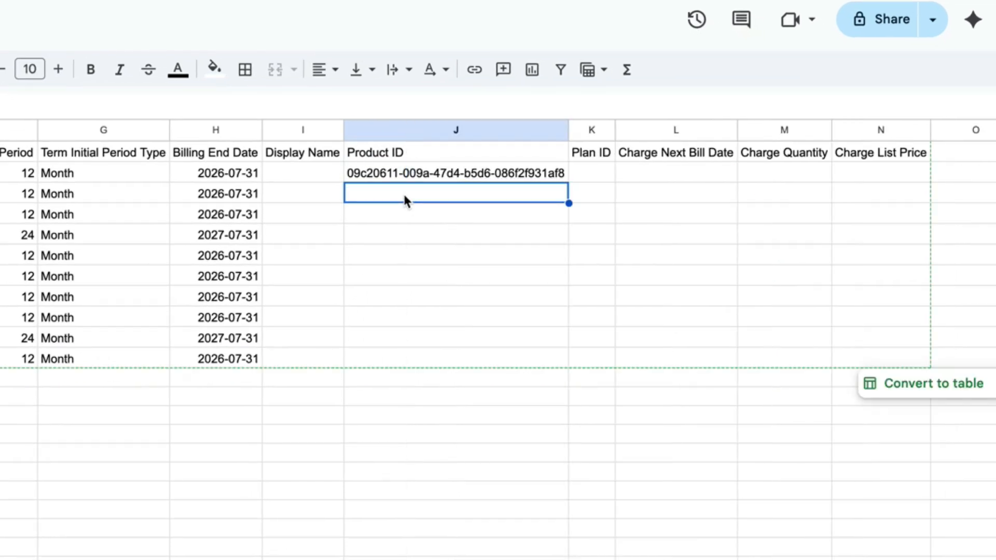
key("ctrl+v")
left_click_drag(433, 178, 435, 207)
left_click(439, 212)
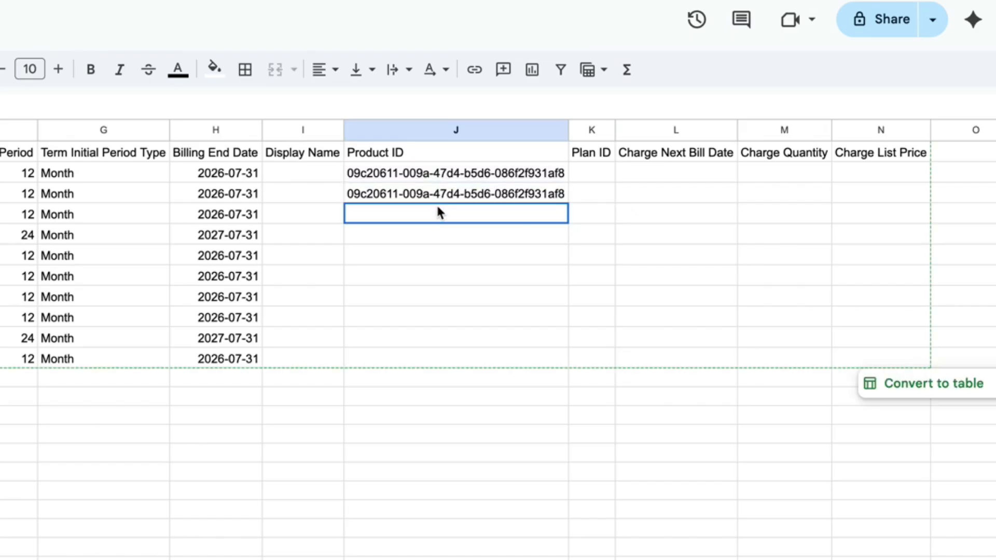
left_click_drag(460, 172, 460, 190)
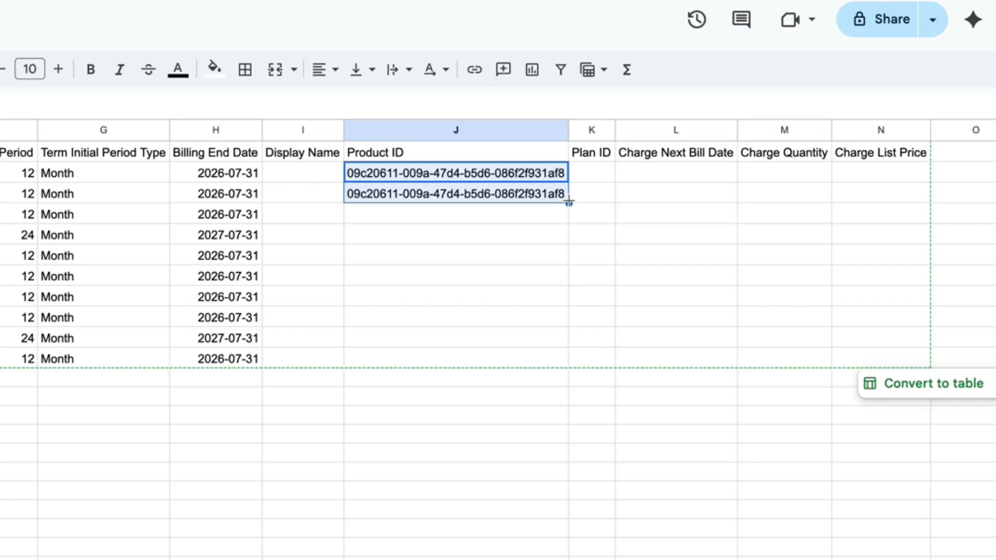
left_click_drag(569, 202, 561, 363)
left_click(529, 430)
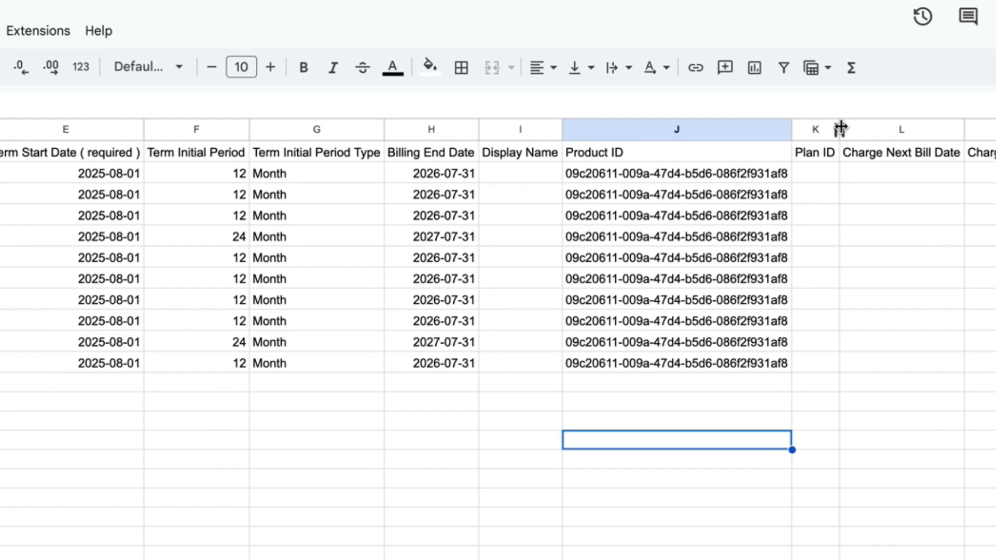
Widen the Plan ID column and filter Term Initial Period to hide the rows with value 24.
left_click_drag(860, 128, 903, 128)
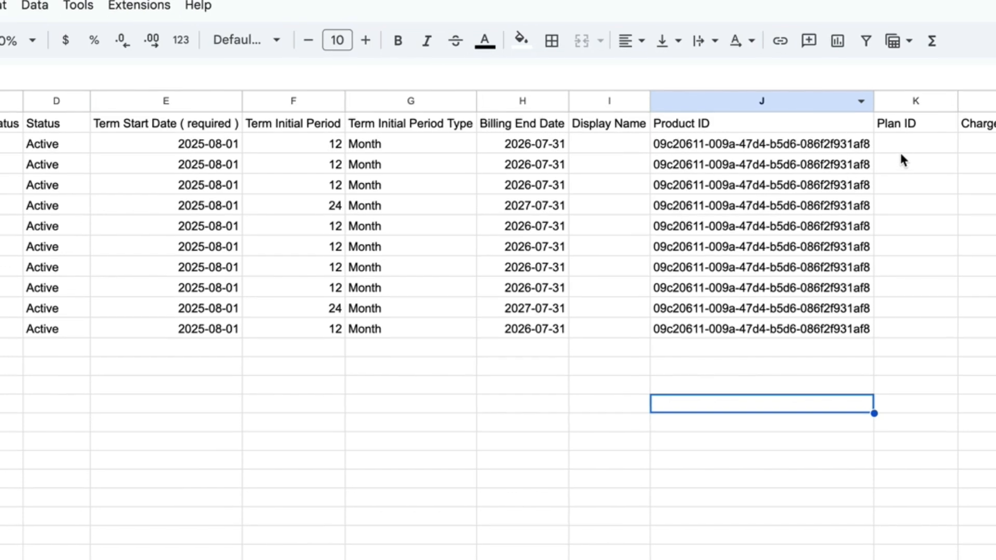
left_click(906, 150)
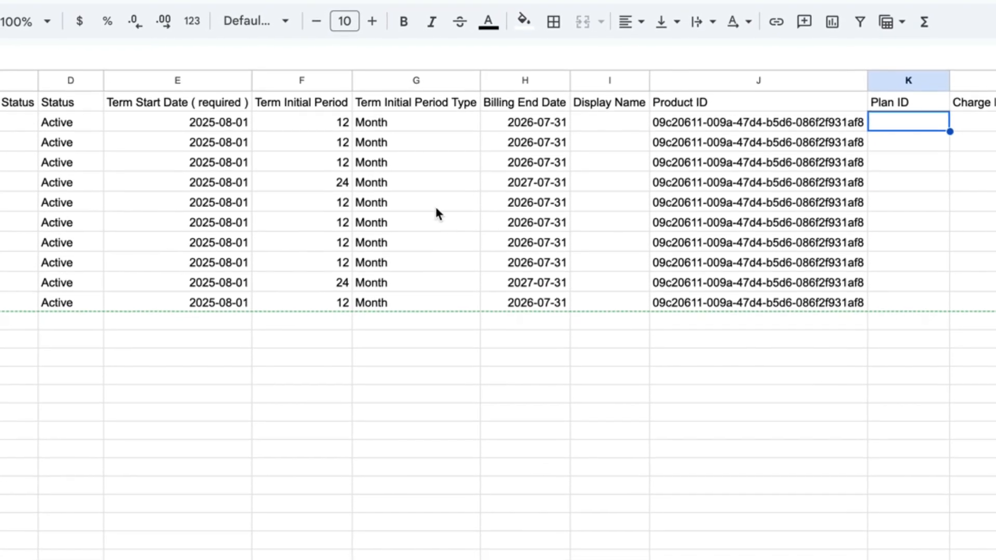
left_click(306, 80)
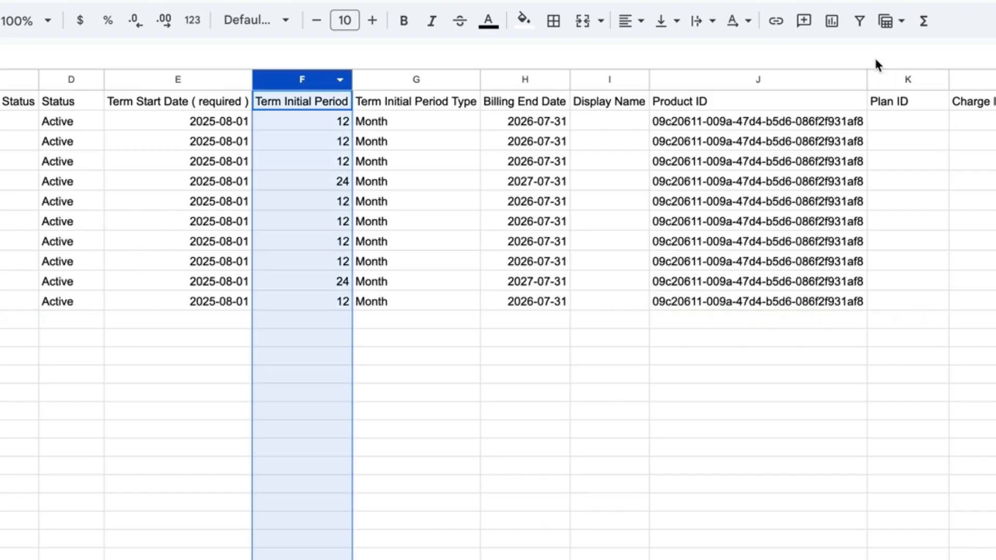
left_click(860, 22)
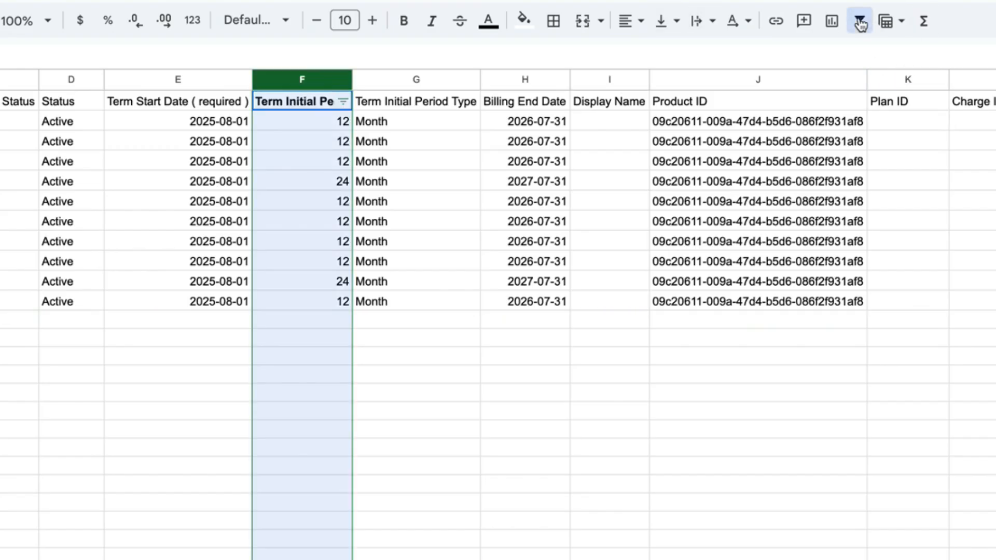
left_click(344, 102)
left_click(197, 401)
left_click(198, 445)
left_click(302, 526)
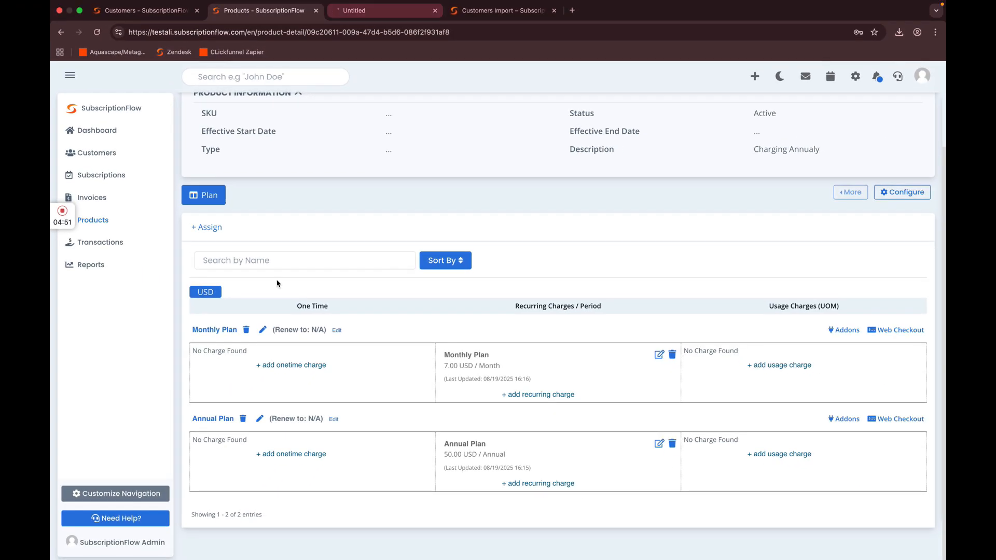
Copy the Monthly Plan's ID in SubscriptionFlow and paste it into K2, the first Plan ID cell of the spreadsheet.
left_click(369, 10)
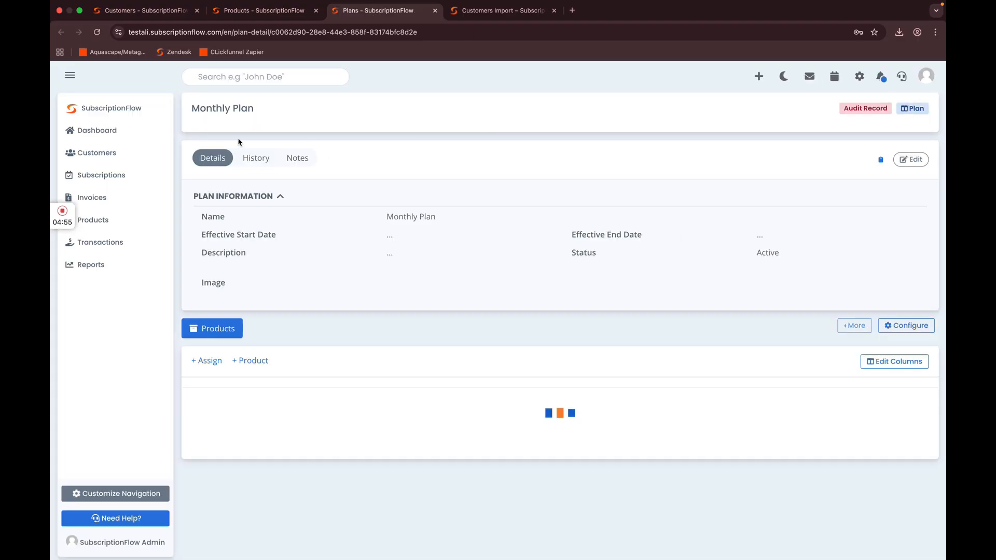
left_click(879, 159)
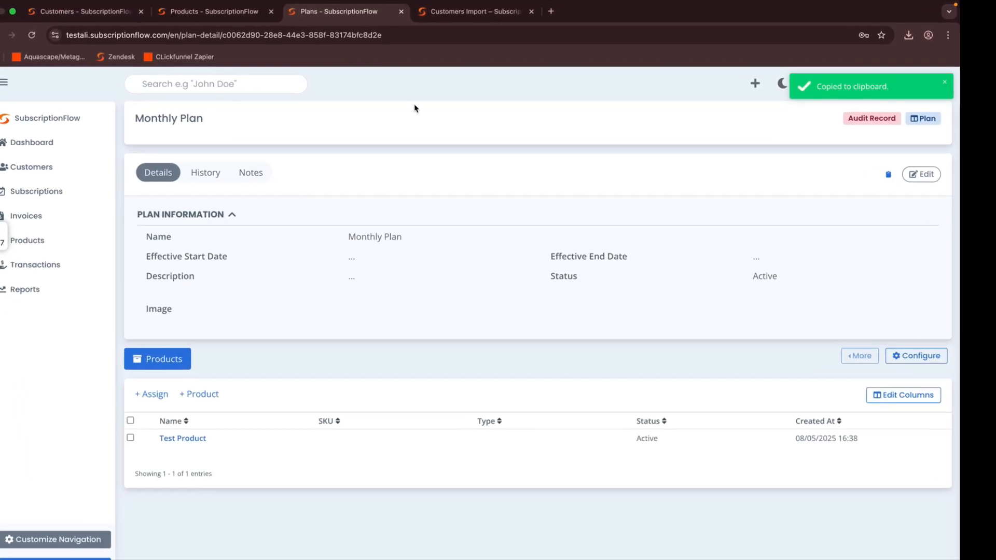
key("ctrl+Left")
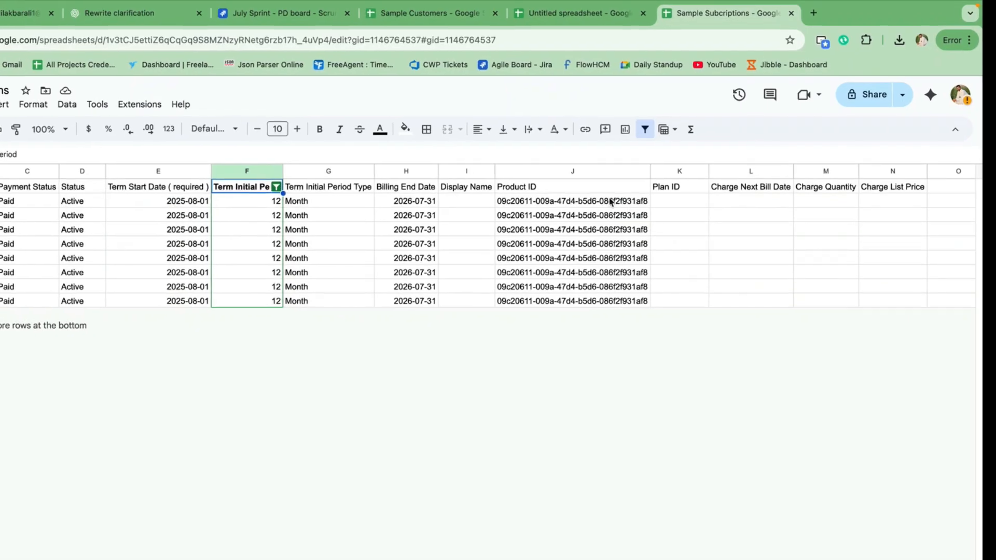
left_click(656, 204)
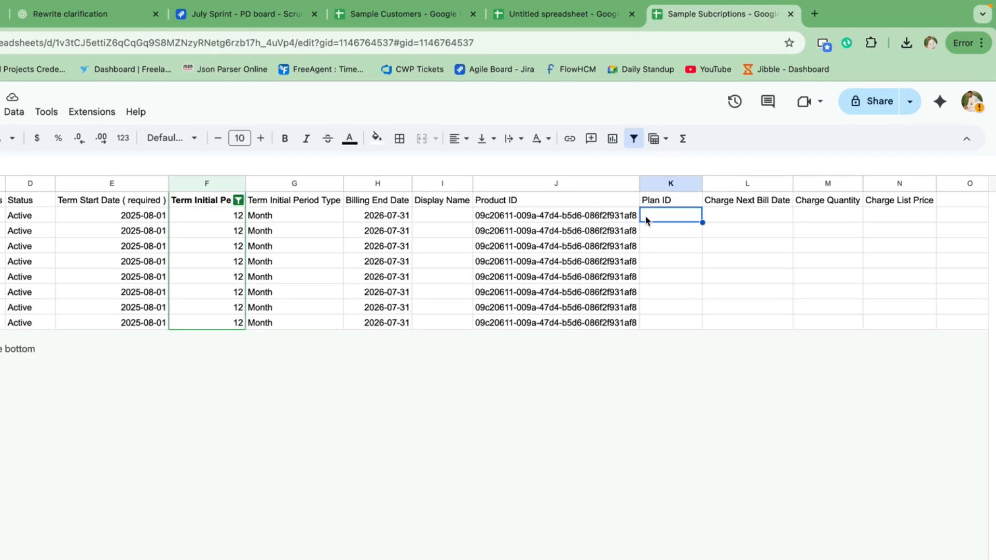
key("super+v")
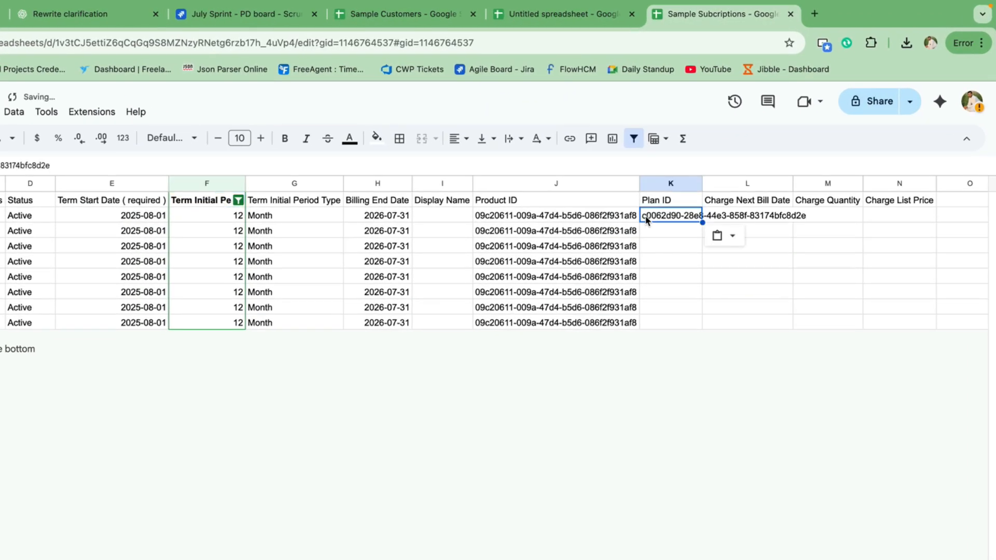
Fit the Plan ID column to its content and fill the Monthly Plan's ID into all remaining visible 12-month rows.
double_click(702, 183)
left_click(747, 228)
key("super+v")
left_click(759, 238, "shift")
double_click(809, 237)
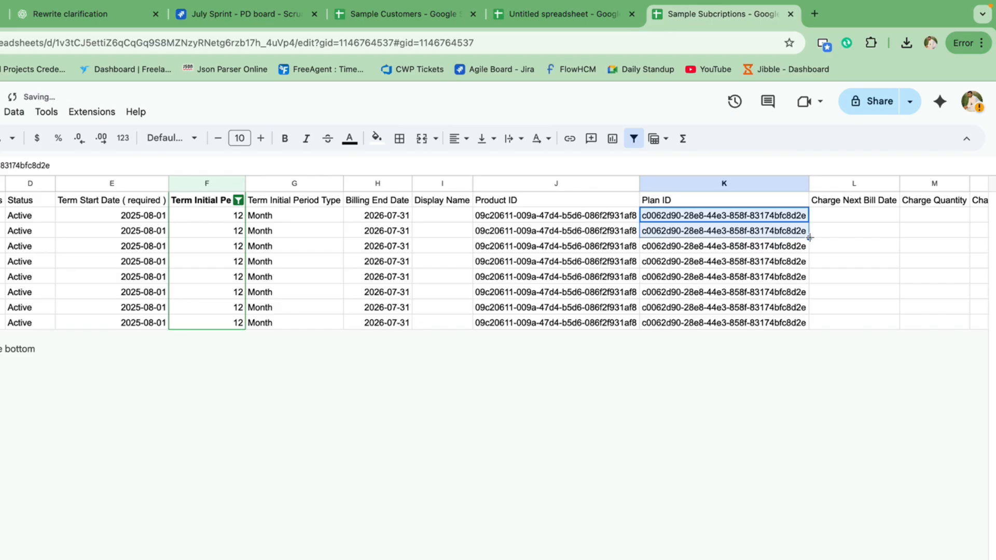
Change the Term Initial Period filter to show only the rows with value 24.
left_click(238, 200)
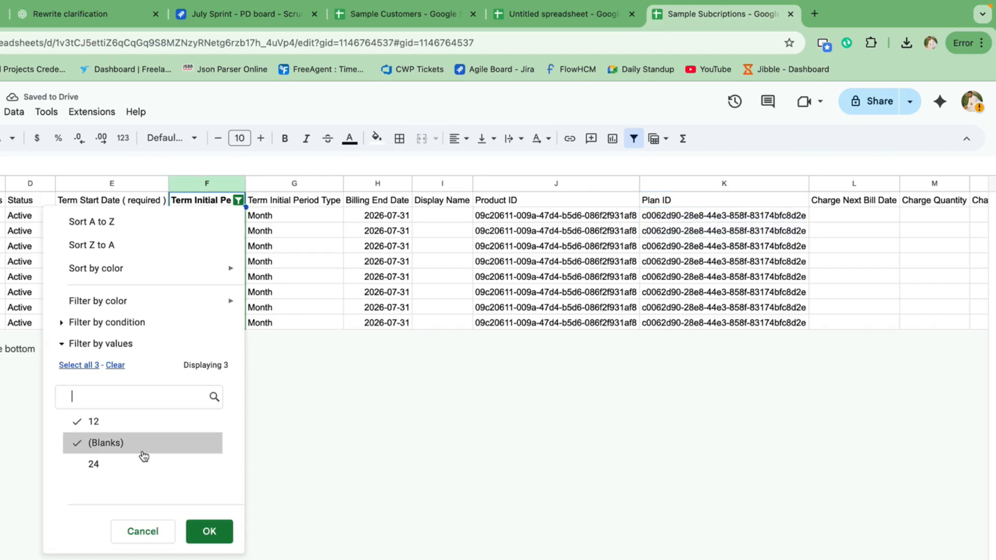
left_click(132, 464)
left_click(122, 421)
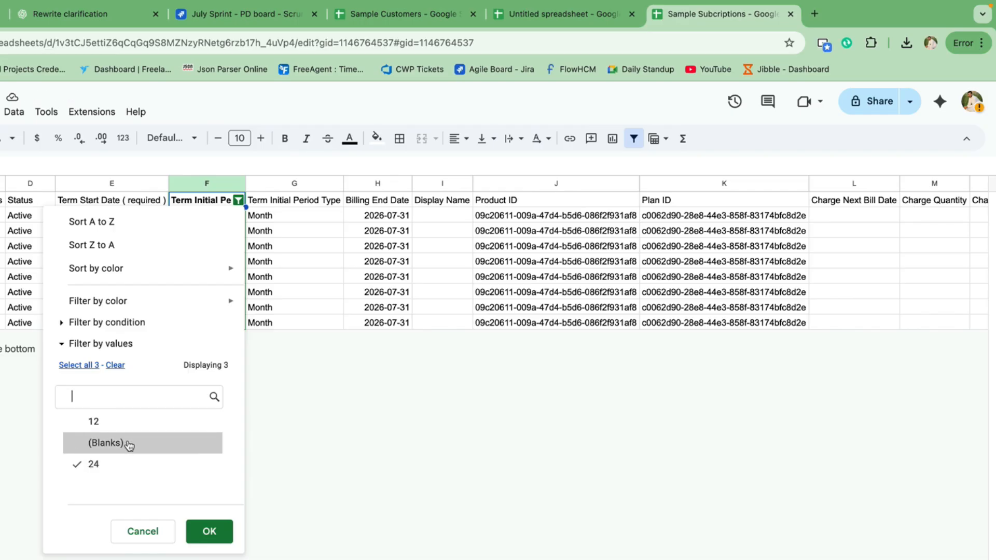
left_click(209, 531)
Copy the Annual Plan's ID in SubscriptionFlow and paste it into the Plan ID cells of both 24-month rows, K5 and K10.
key("ctrl+Right")
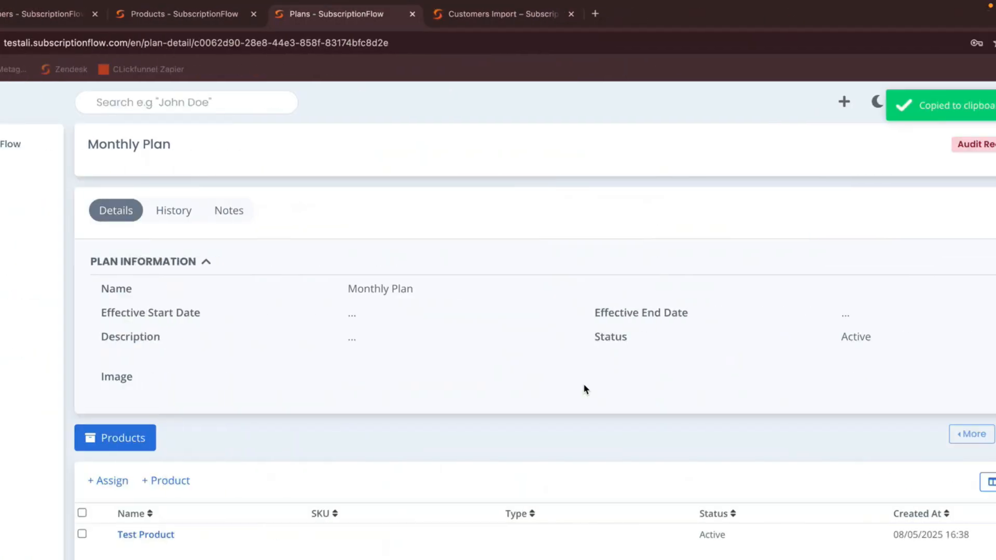
left_click(313, 14)
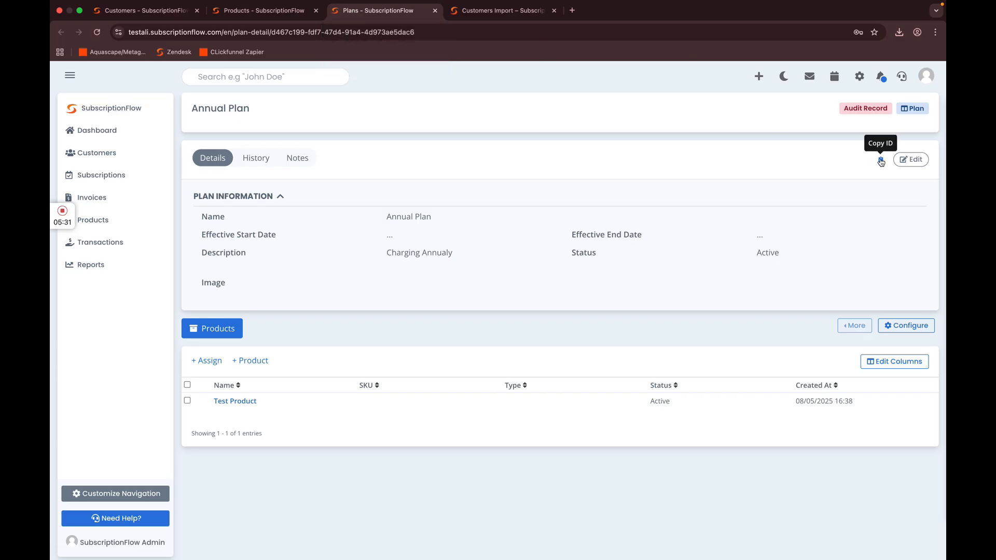
key("ctrl+Left")
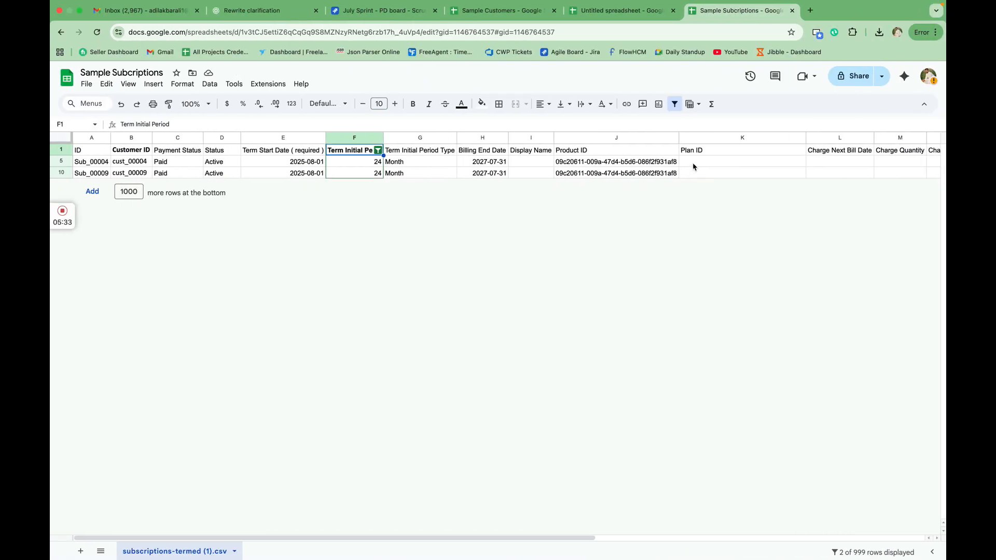
left_click(693, 163)
key("cmd+v")
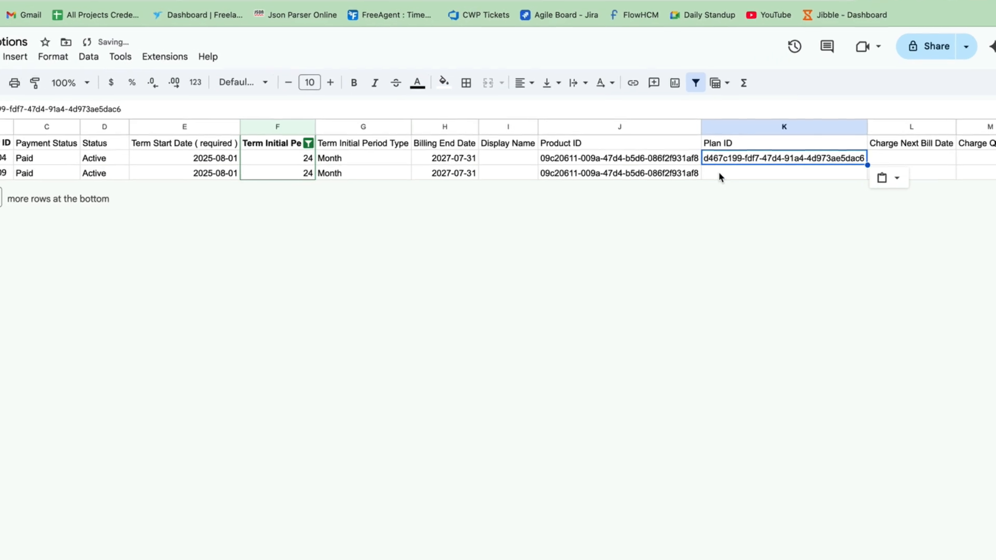
left_click(718, 173)
key("super+v")
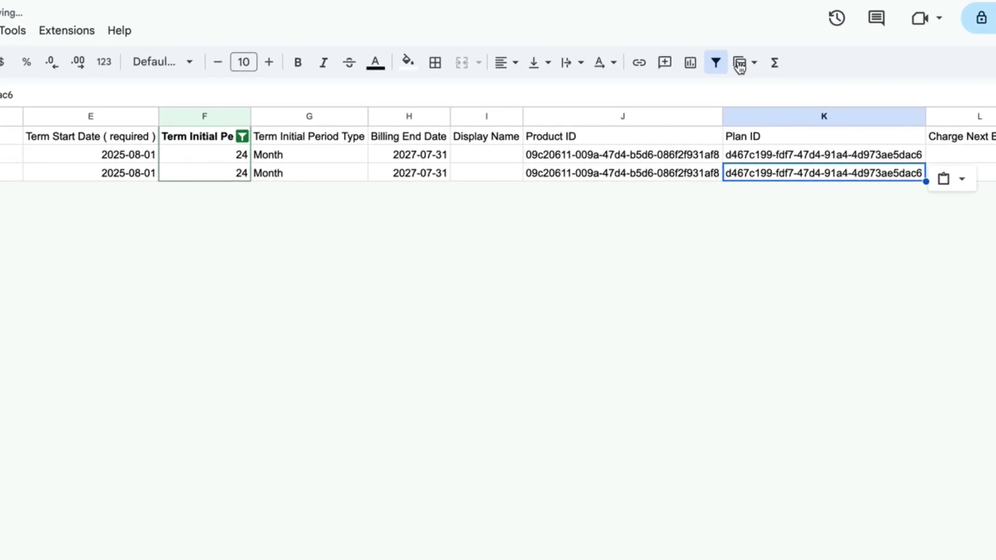
Remove the filter from the sheet, widen the Display Name column and select its first data cell, I2.
left_click(715, 62)
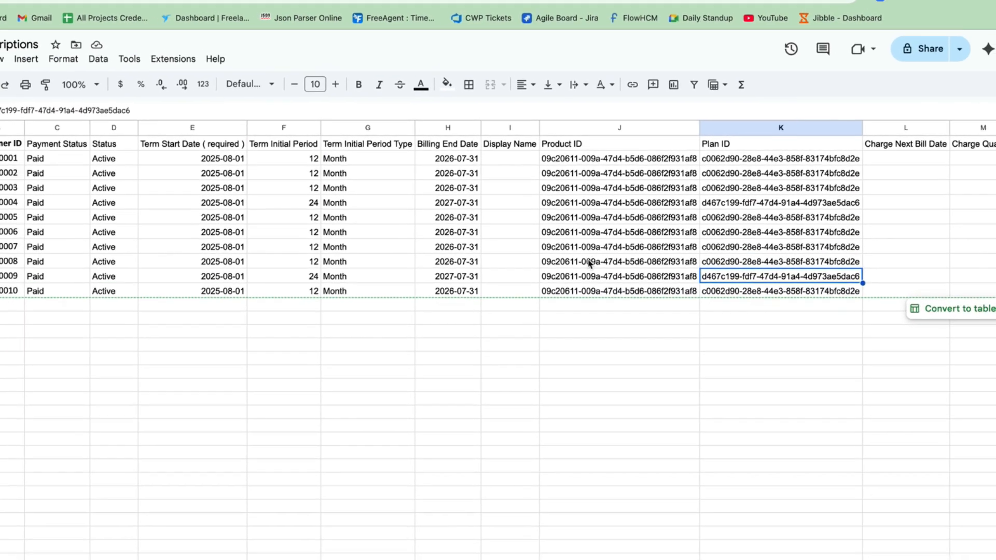
left_click_drag(540, 127, 574, 129)
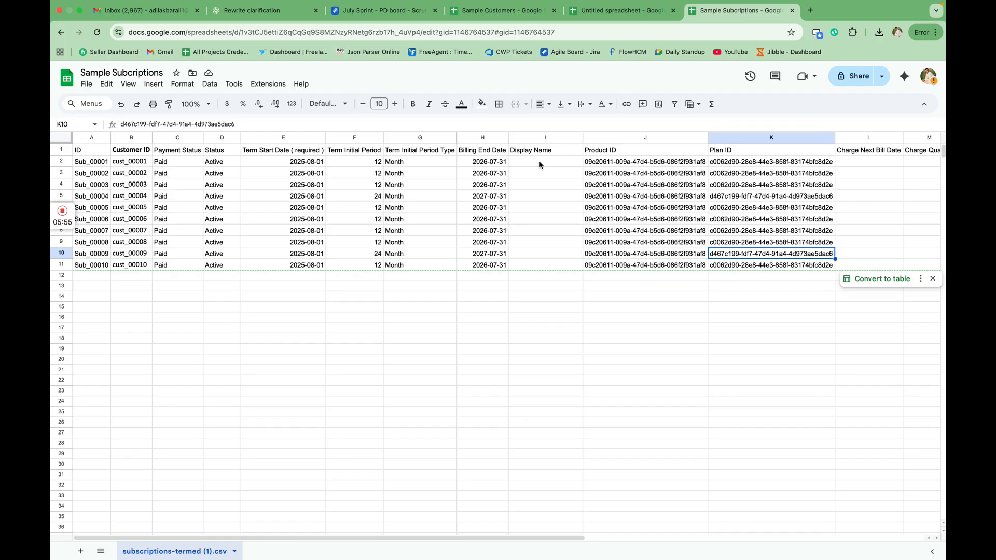
left_click(539, 164)
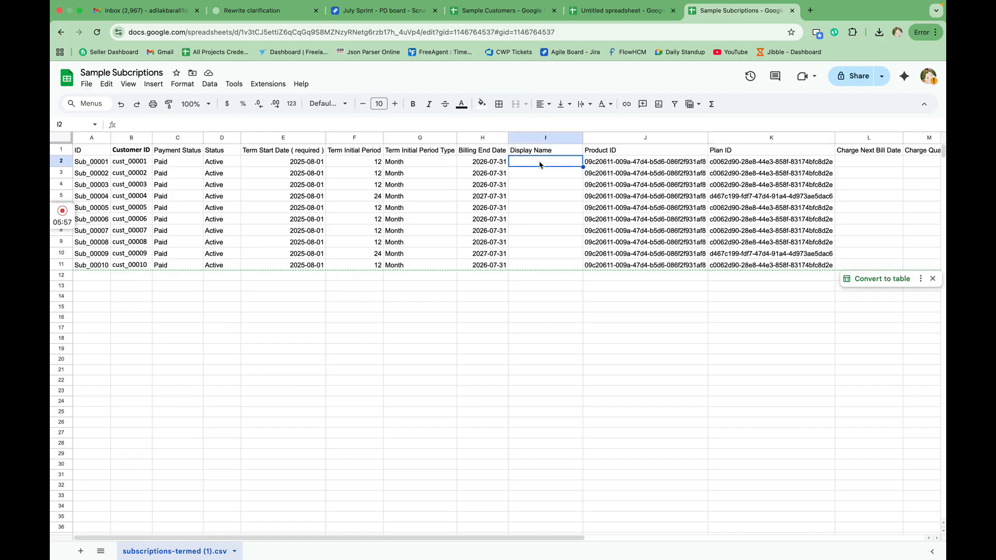
In SubscriptionFlow, check Test Product's plan names and open the Subscriptions list.
key("ctrl+Right")
left_click(289, 18)
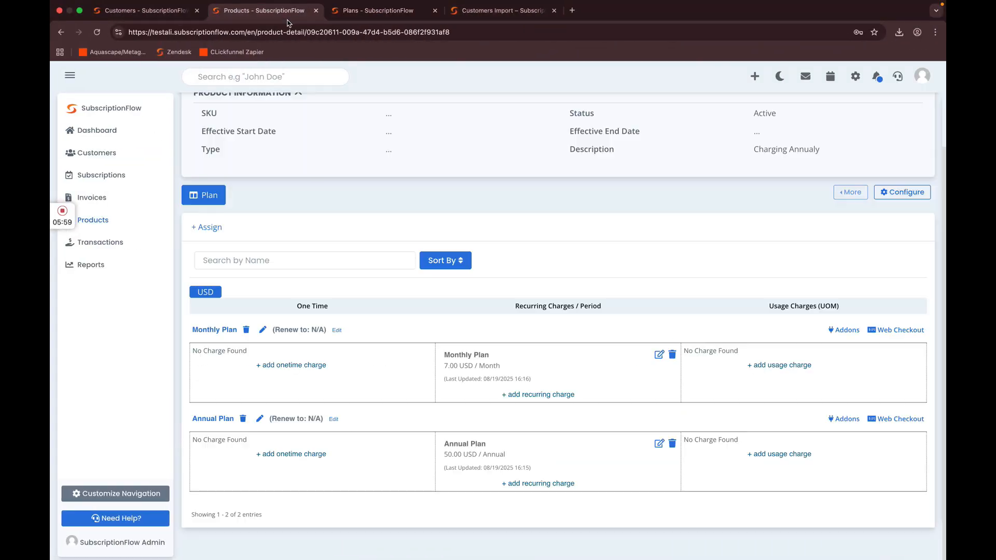
left_click(102, 179)
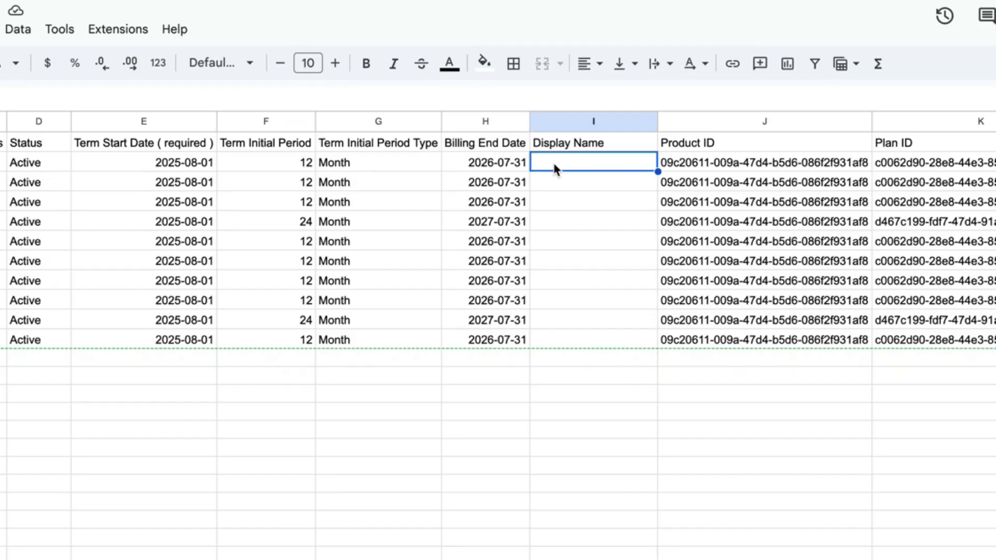
Enter the display name "Test Product => Monthly Plan" in cell I2.
type("Test Product =>")
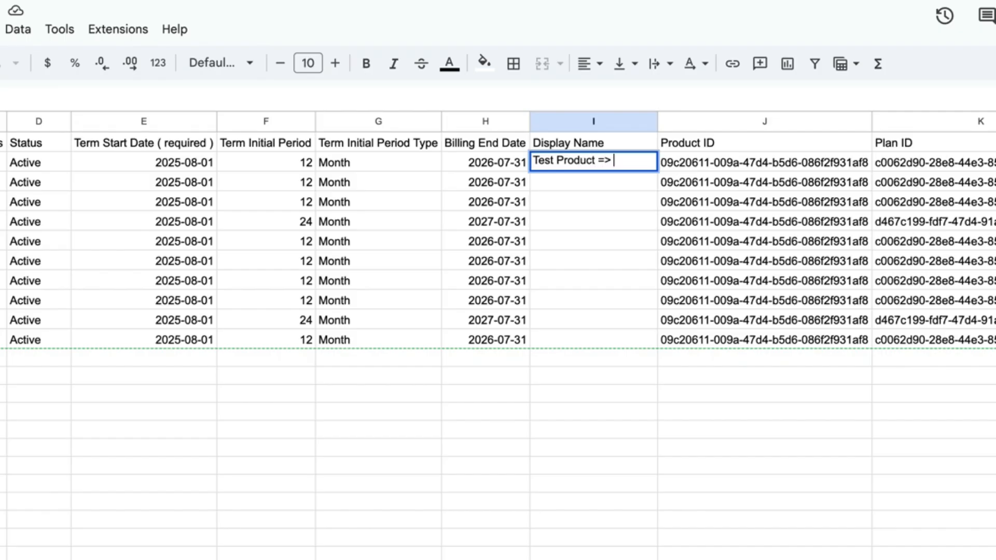
type("y PLa")
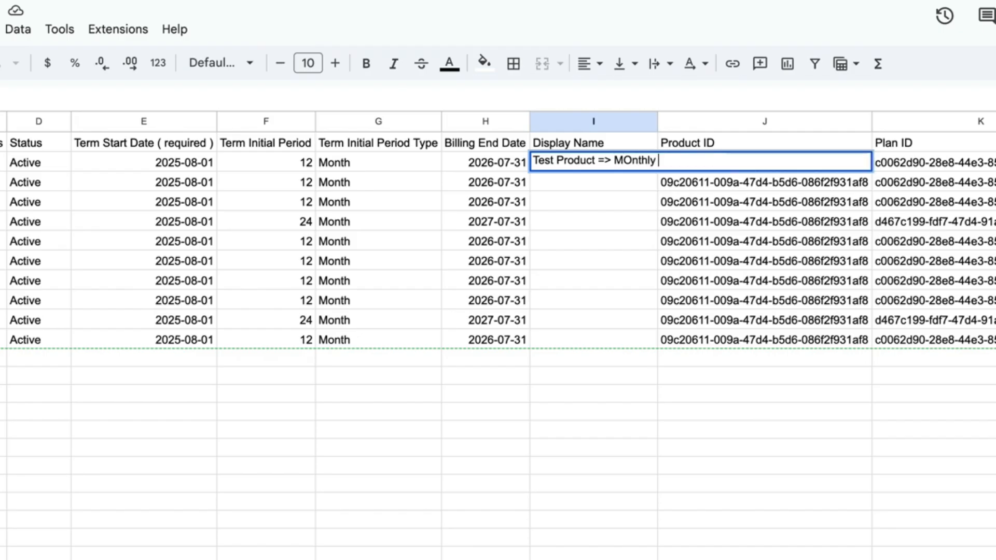
key("BackSpace")
key("BackSpace")
key("BackSpace")
key("BackSpace")
key("BackSpace")
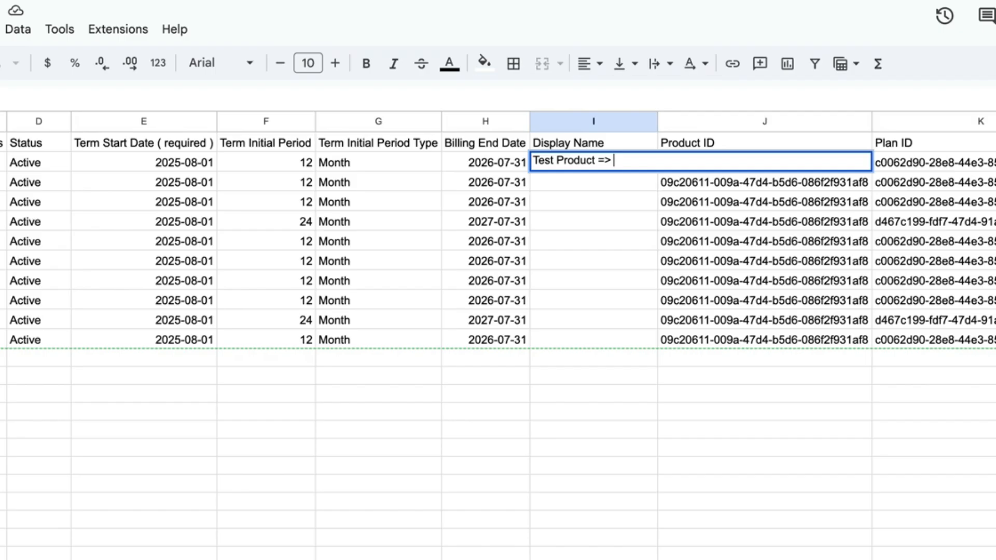
type("hly Plan")
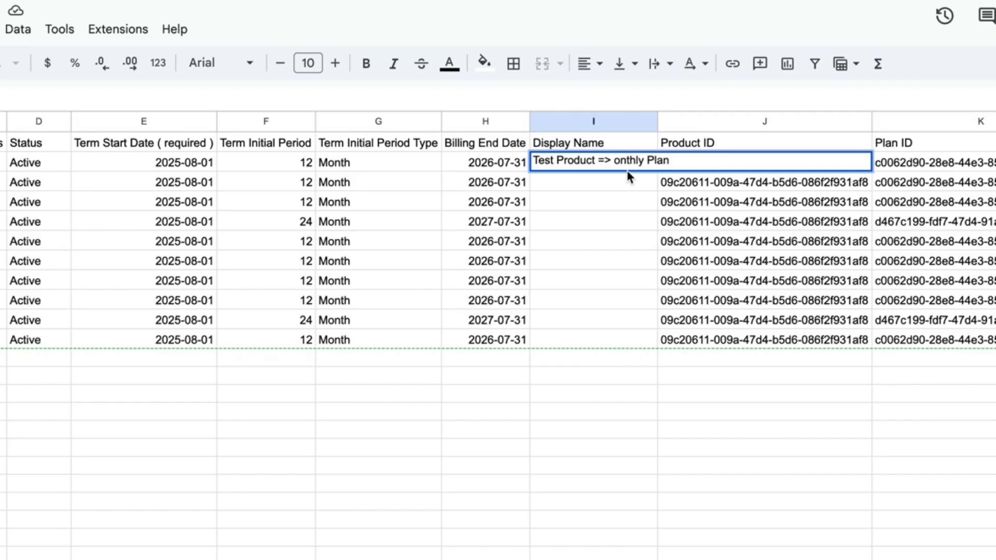
type("M")
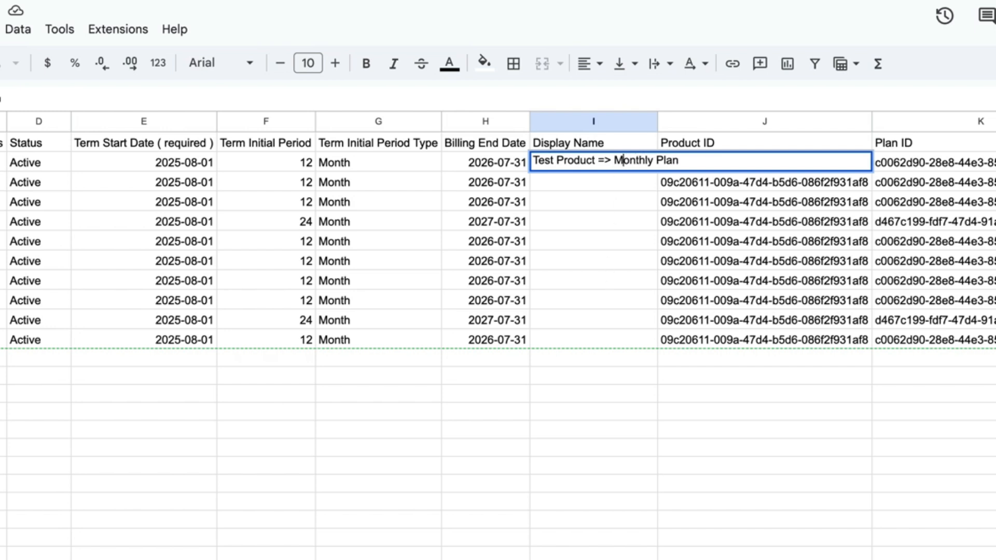
left_click(617, 298)
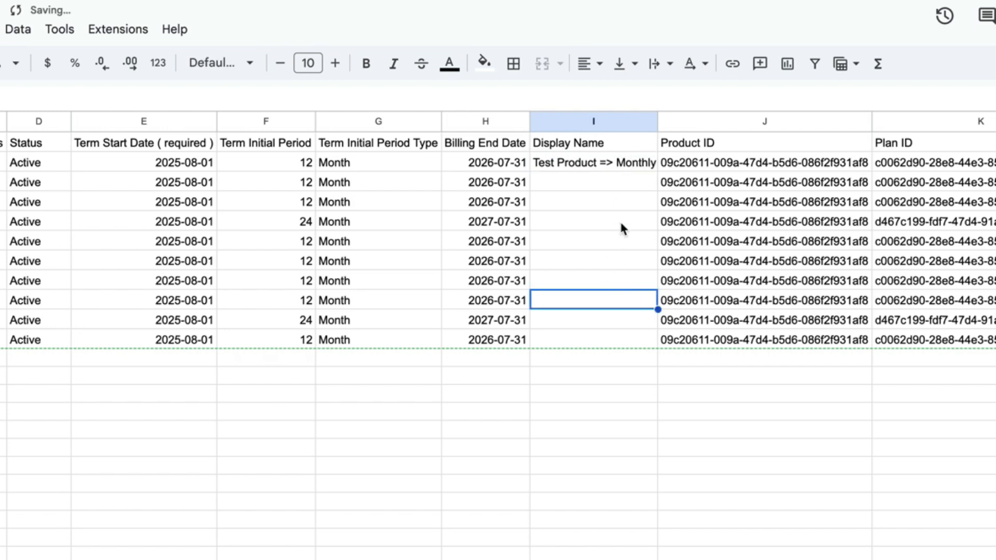
Fit the Display Name column to its content and fill the Monthly Plan display name down through row 11.
double_click(657, 123)
left_click(654, 164)
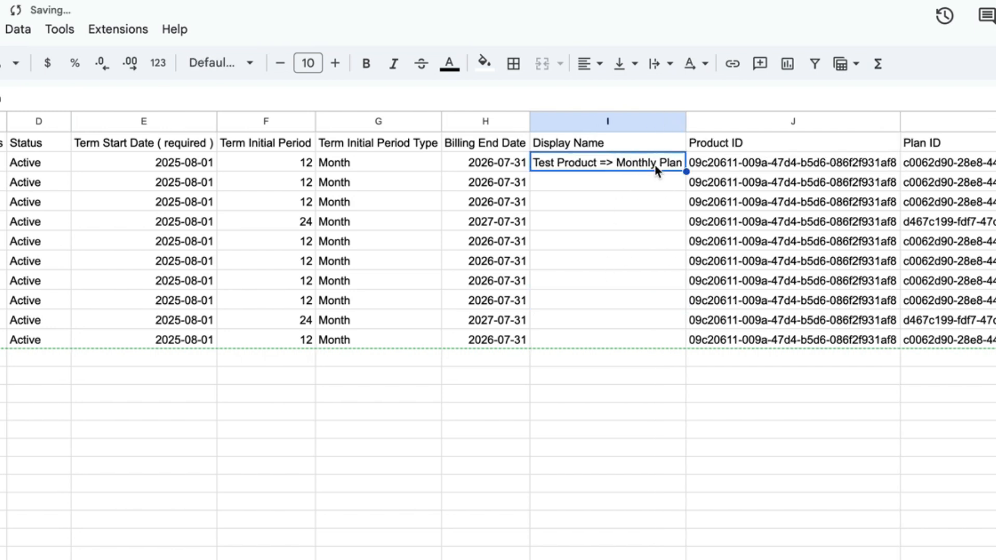
double_click(685, 171)
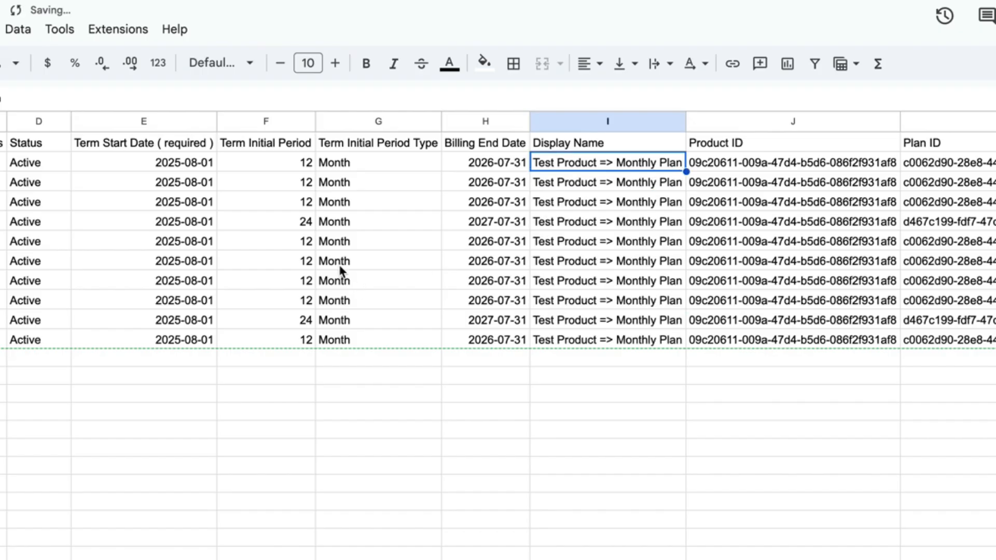
Change the display names in I5 and I10, the rows with 24-month terms, to "Test Product => Anuall Plan".
left_click(603, 223)
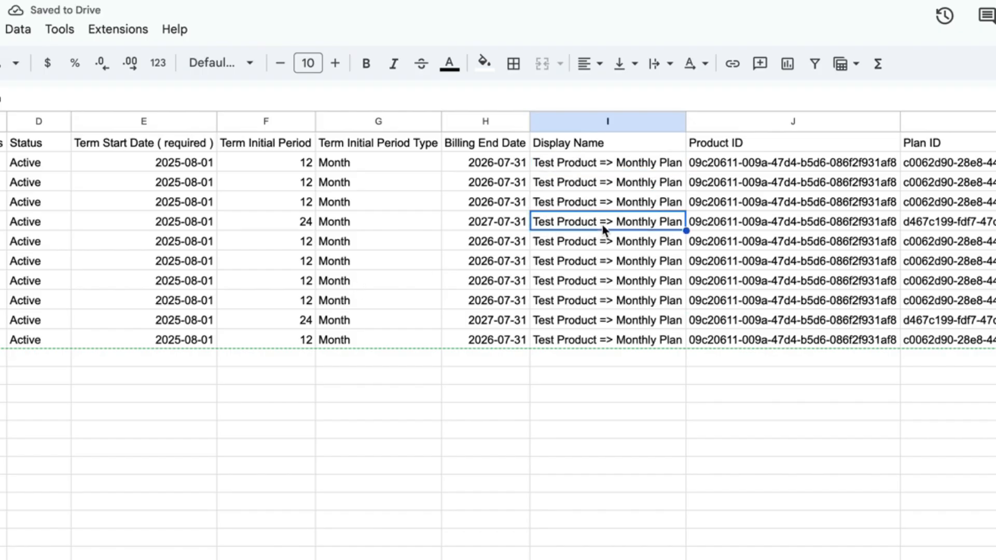
double_click(630, 222)
double_click(630, 222)
type("Anu")
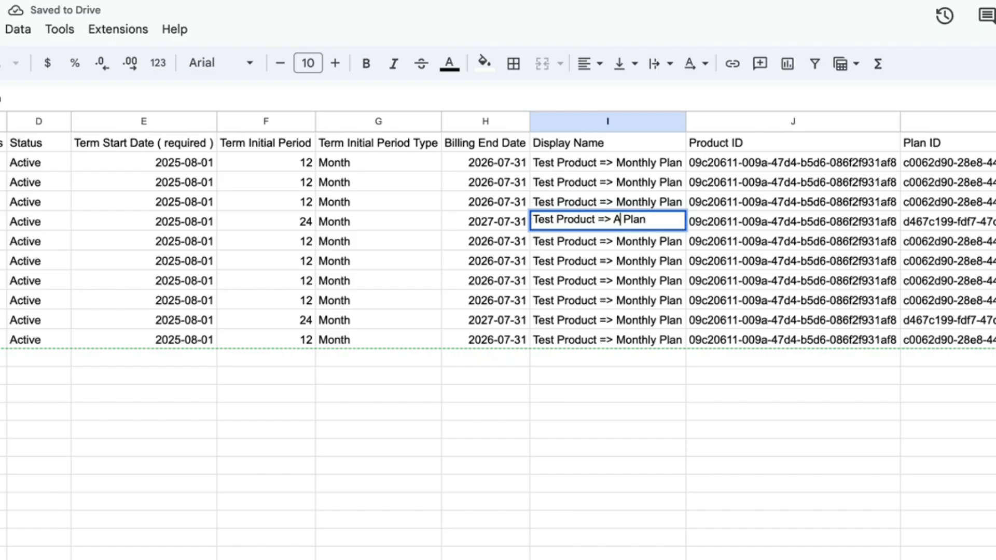
type("ll")
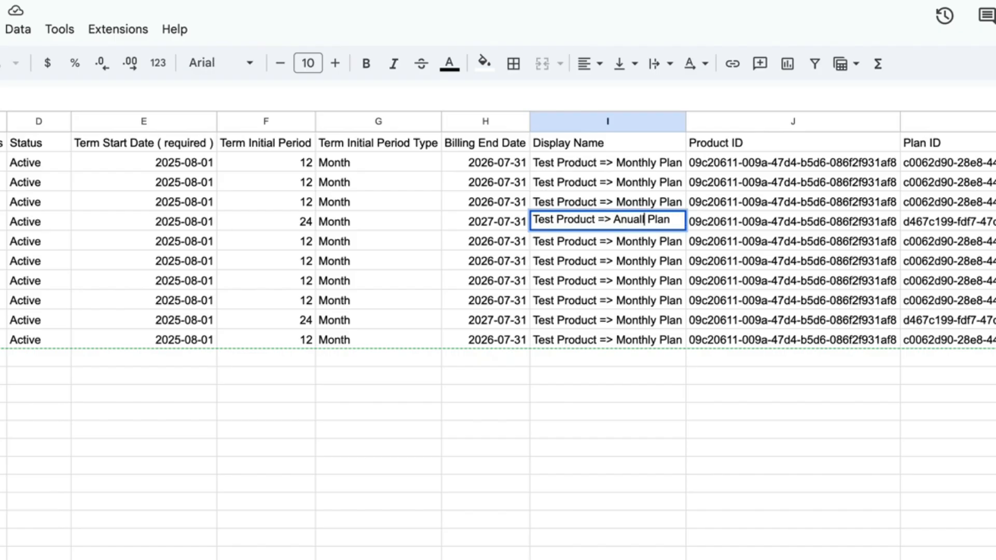
double_click(632, 321)
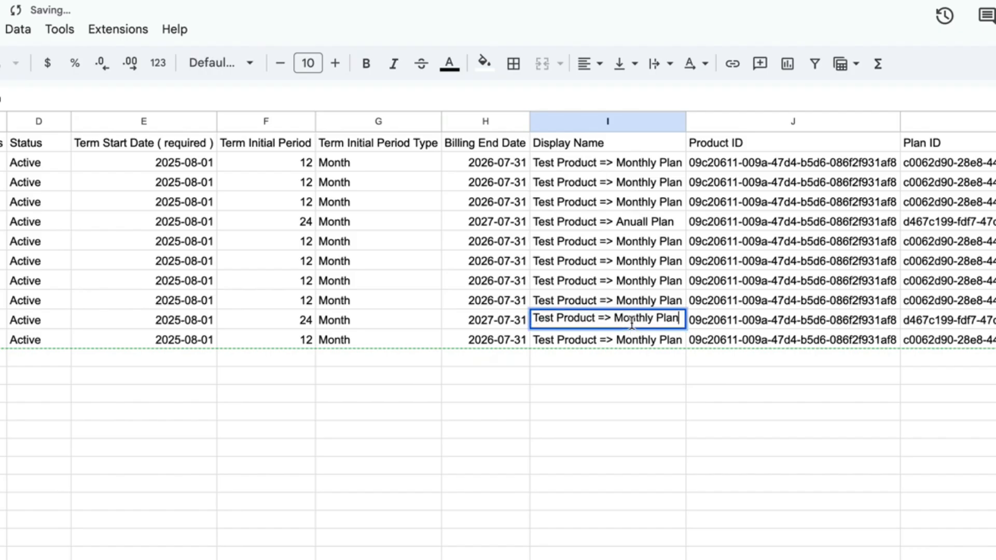
double_click(630, 320)
type("Anuall")
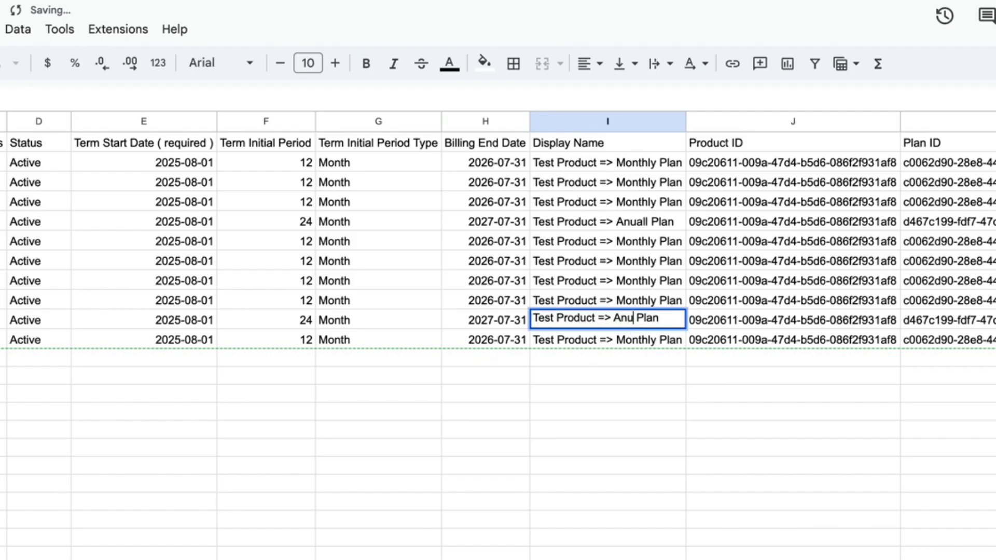
left_click(620, 448)
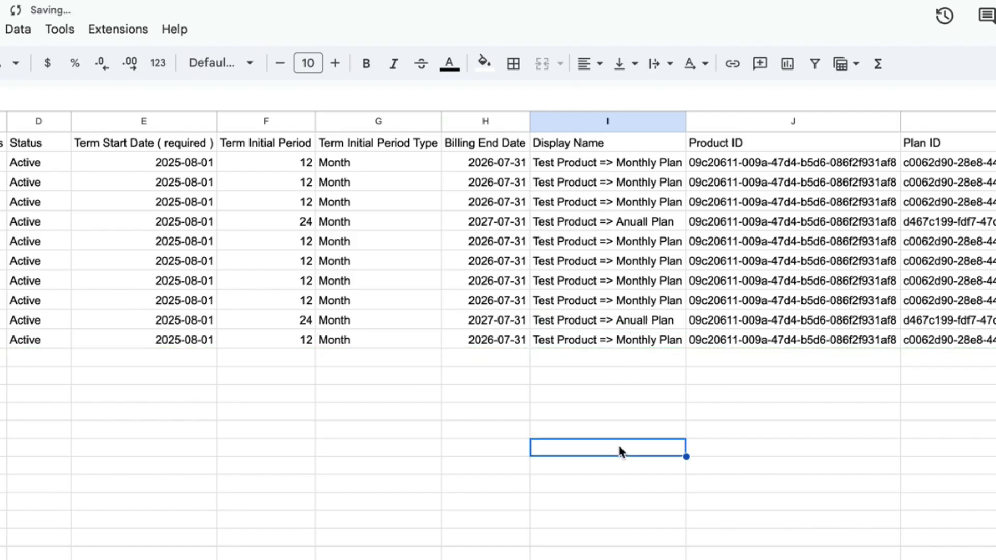
Enter the term start date 2025-08-01 as the Charge Next Bill Date in L2 and move it to 2025-09-01.
scroll(621, 448, "right", 6)
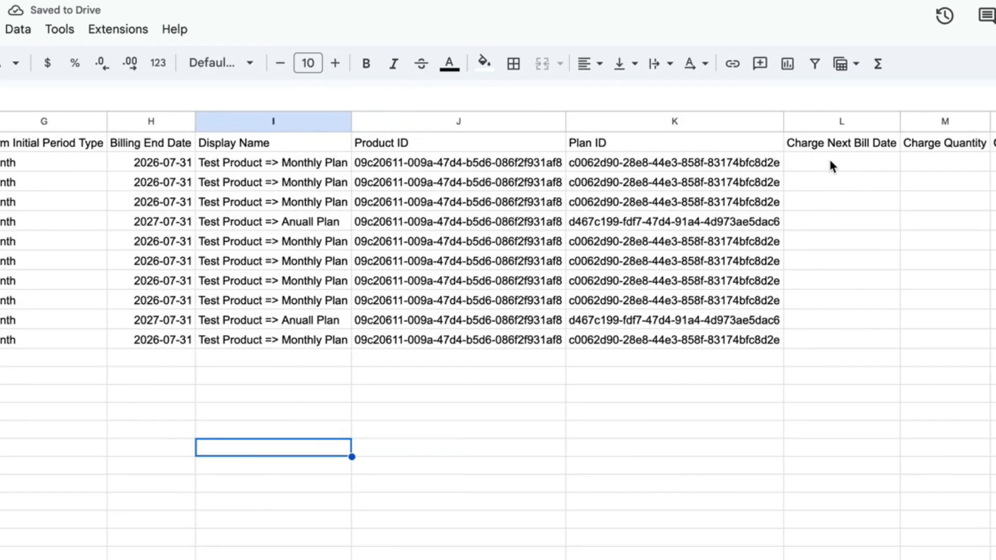
left_click(834, 162)
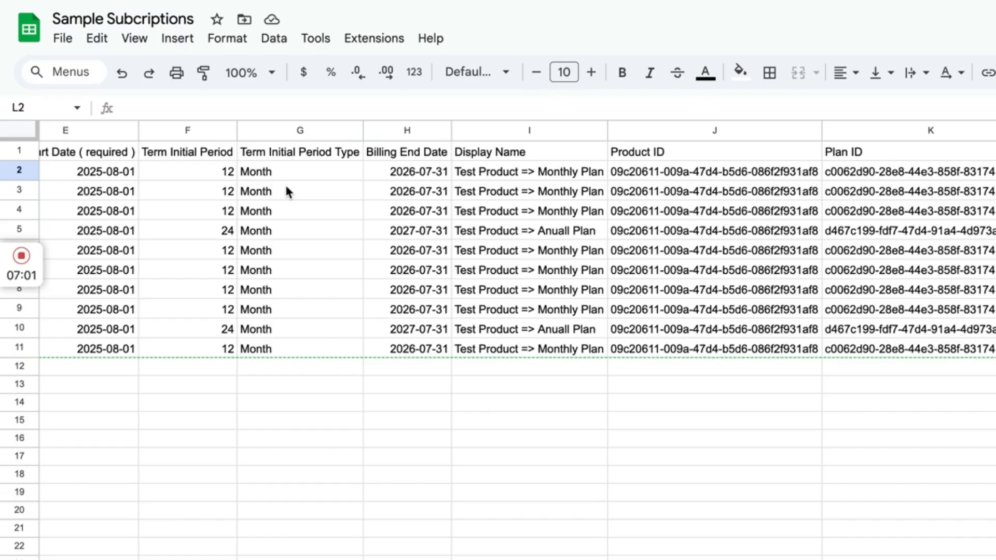
scroll(285, 192, "left", 2)
left_click(147, 176)
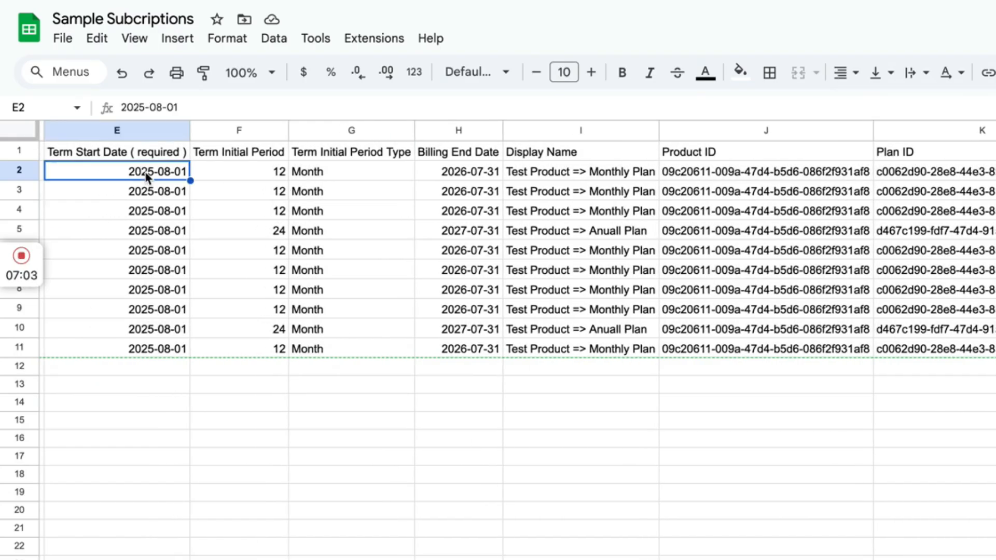
left_click(824, 172)
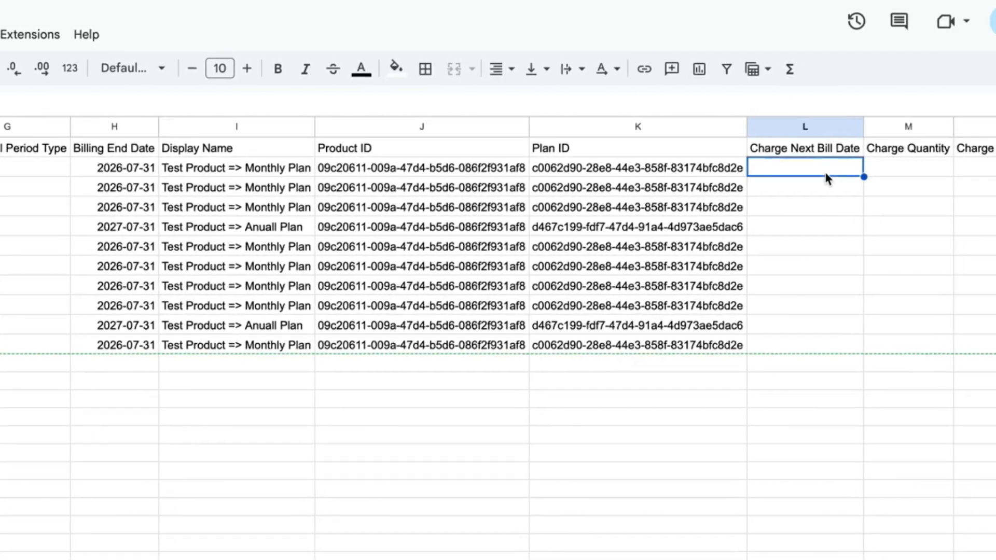
type("2025-08-01")
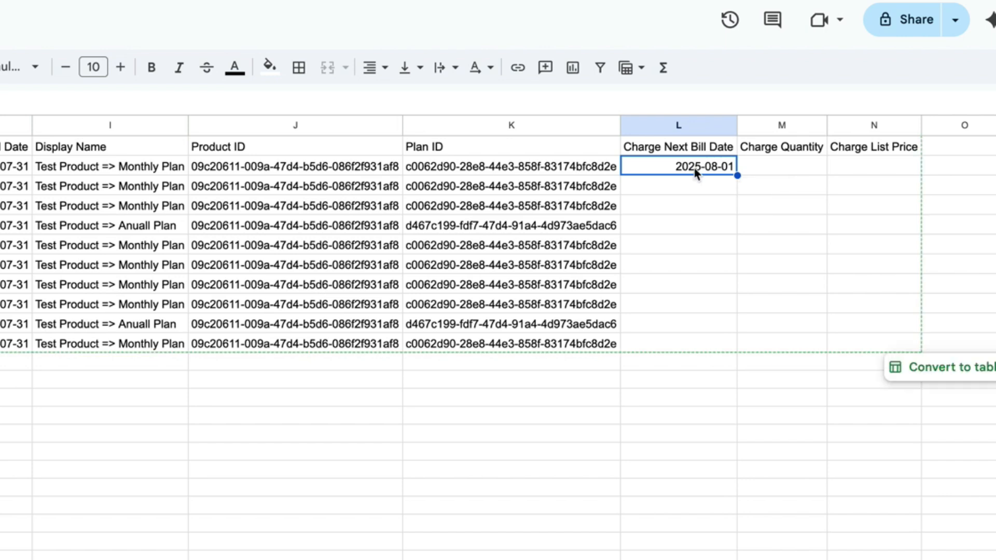
double_click(695, 171)
left_click(757, 197)
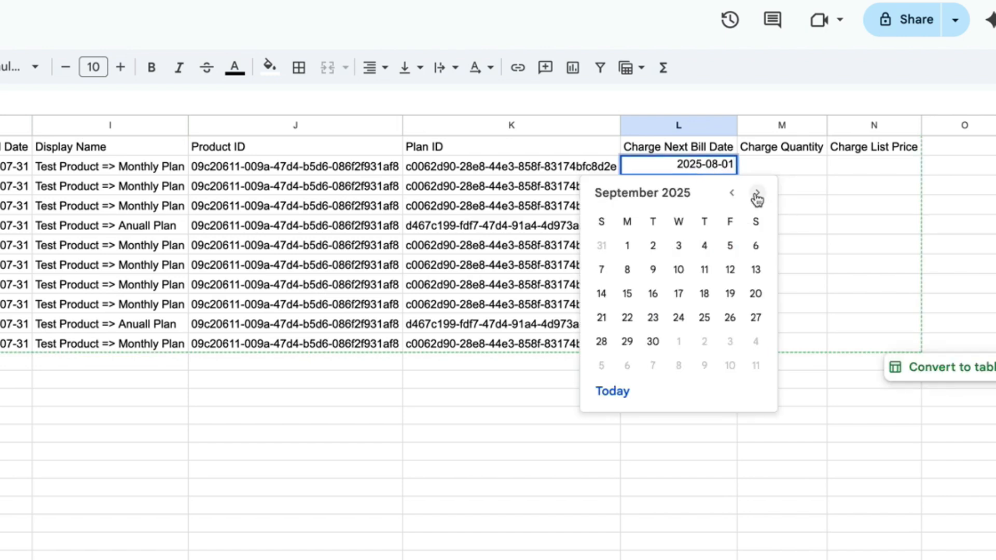
left_click(627, 248)
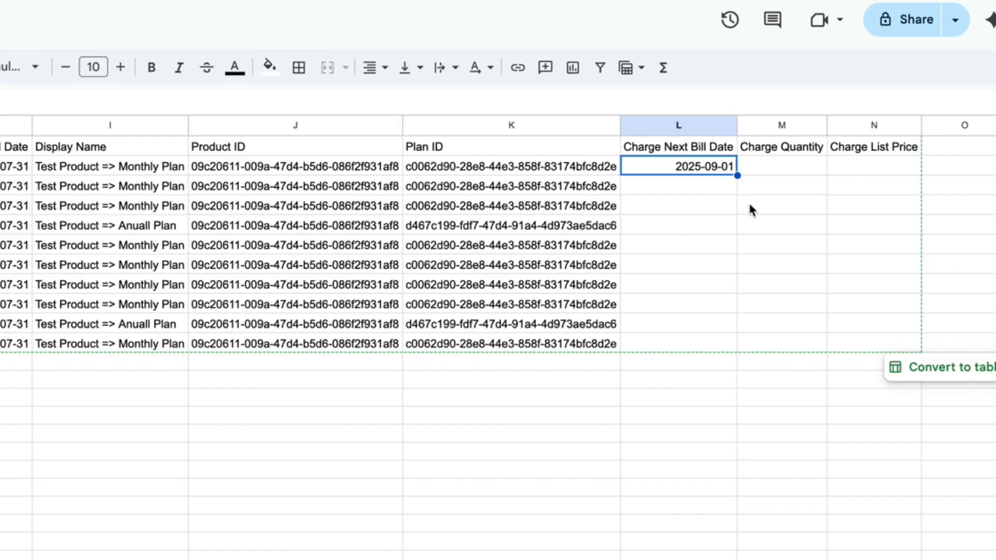
Copy the next bill date from L2 to L3 and fill both dates down the Charge Next Bill Date column through row 11.
left_click(697, 187)
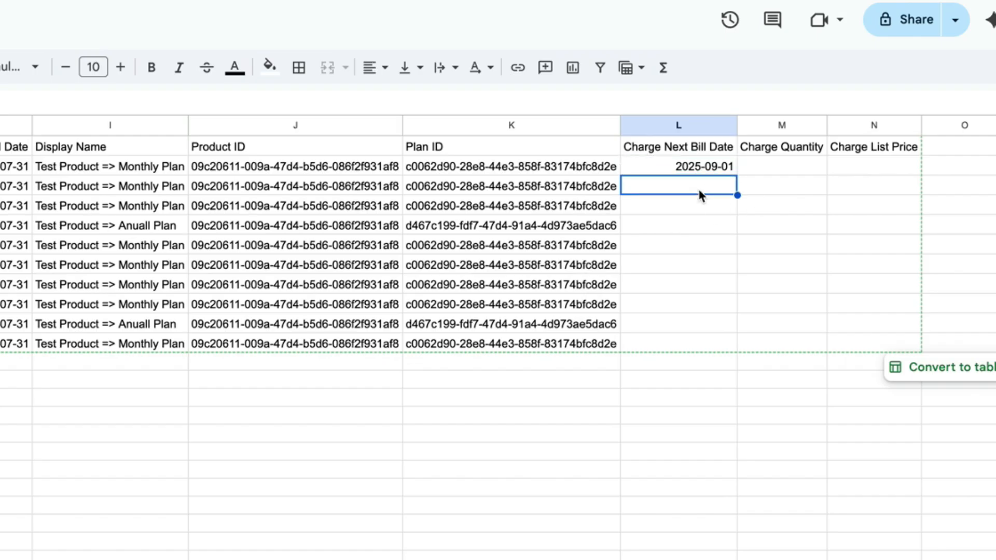
left_click(702, 171)
key("ctrl+c")
left_click(691, 191)
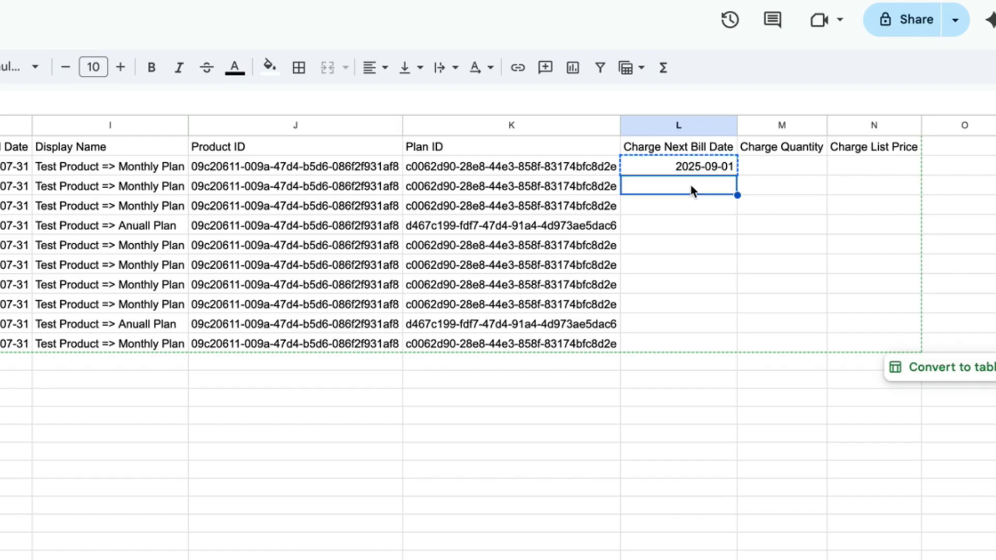
key("ctrl+v")
left_click_drag(710, 166, 709, 188)
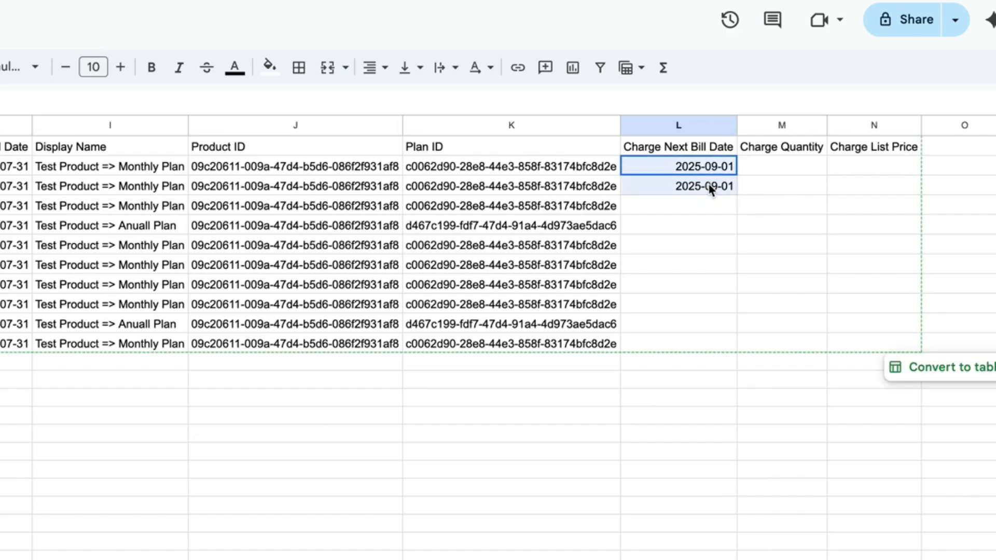
double_click(737, 196)
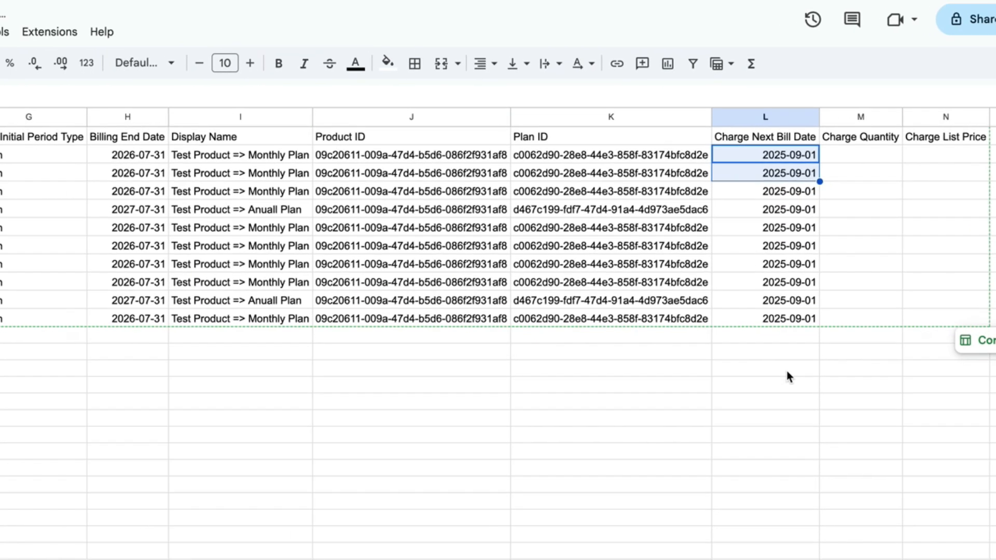
left_click(702, 404)
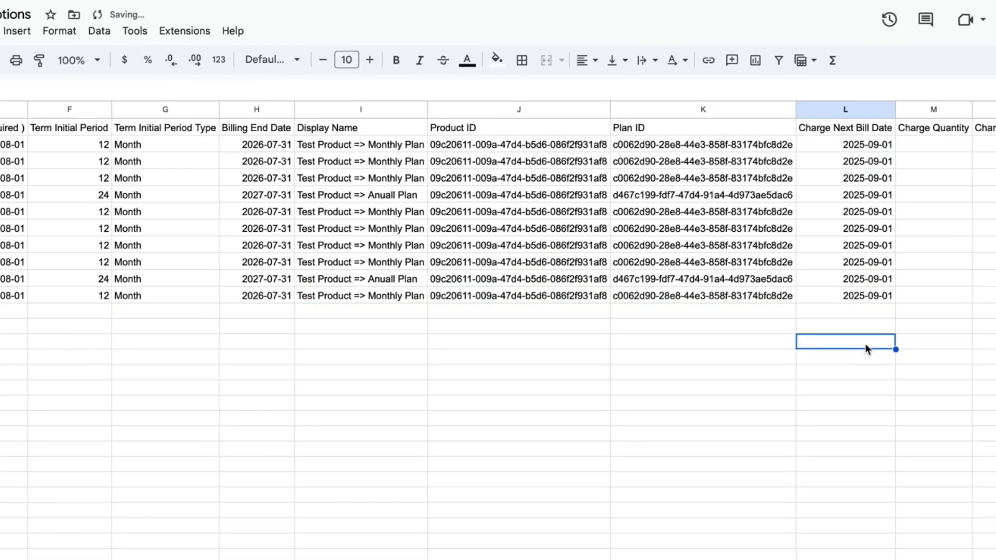
Replace the Charge Next Bill Date in L5 with the term start date 2025-08-01 copied from E5.
left_click(209, 188)
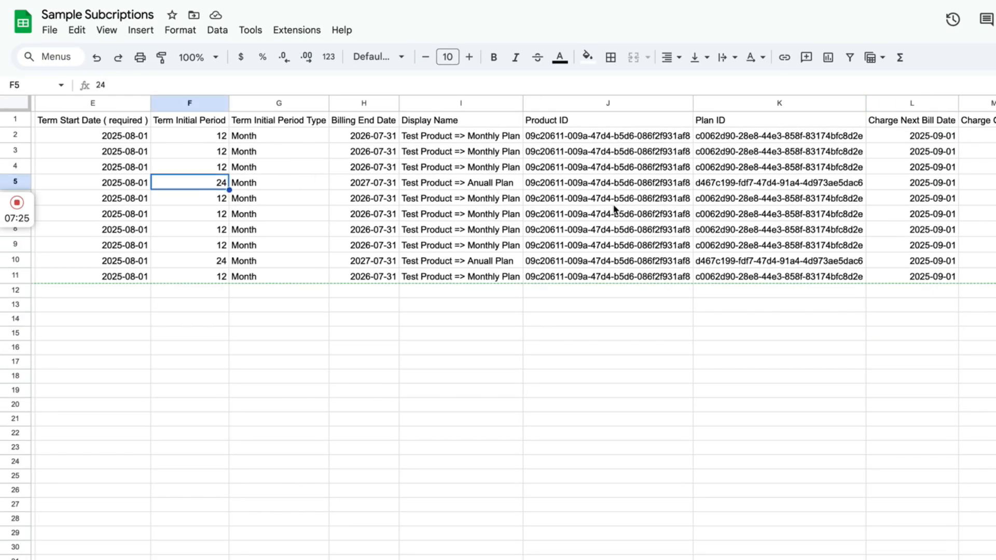
left_click(16, 181)
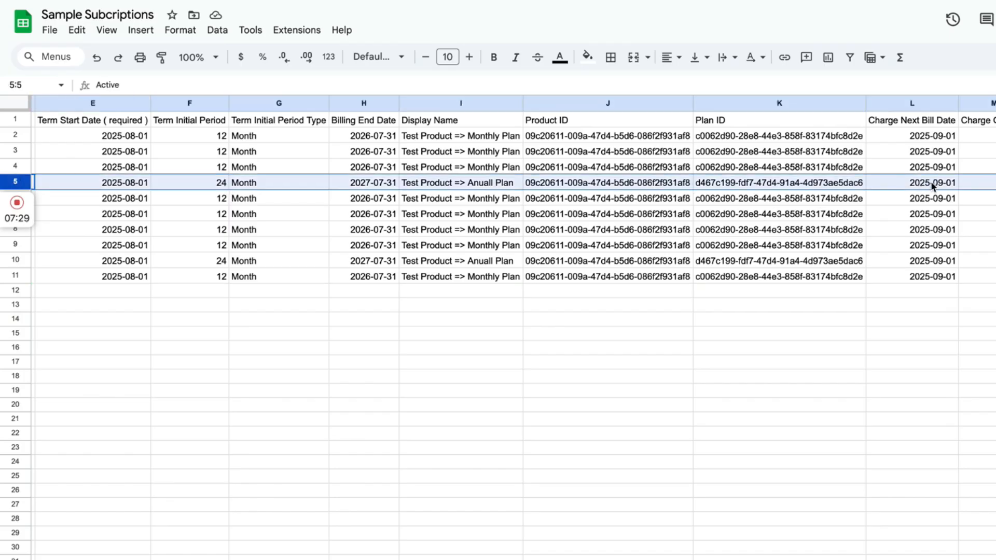
left_click(115, 190)
key("ctrl+c")
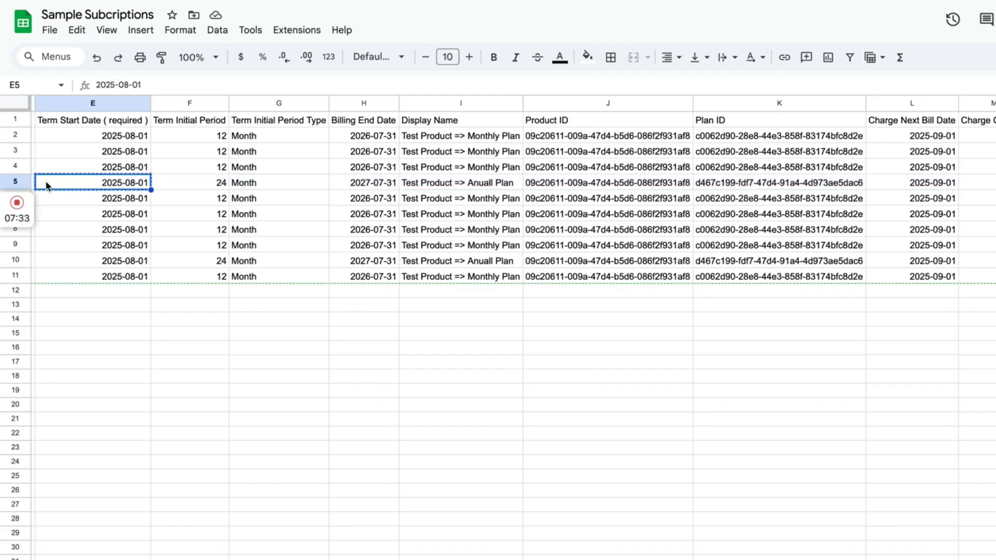
left_click(16, 183)
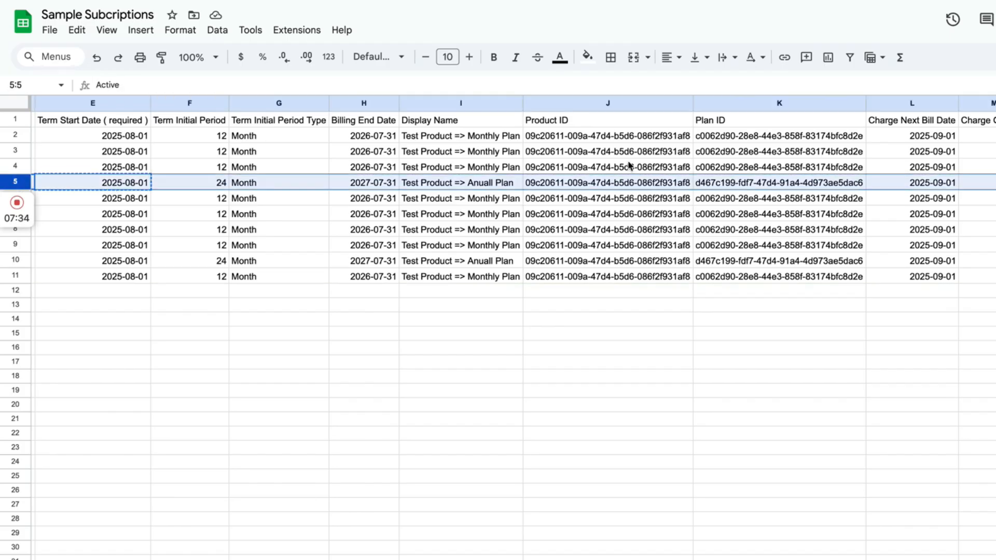
double_click(922, 181)
key("ctrl+v")
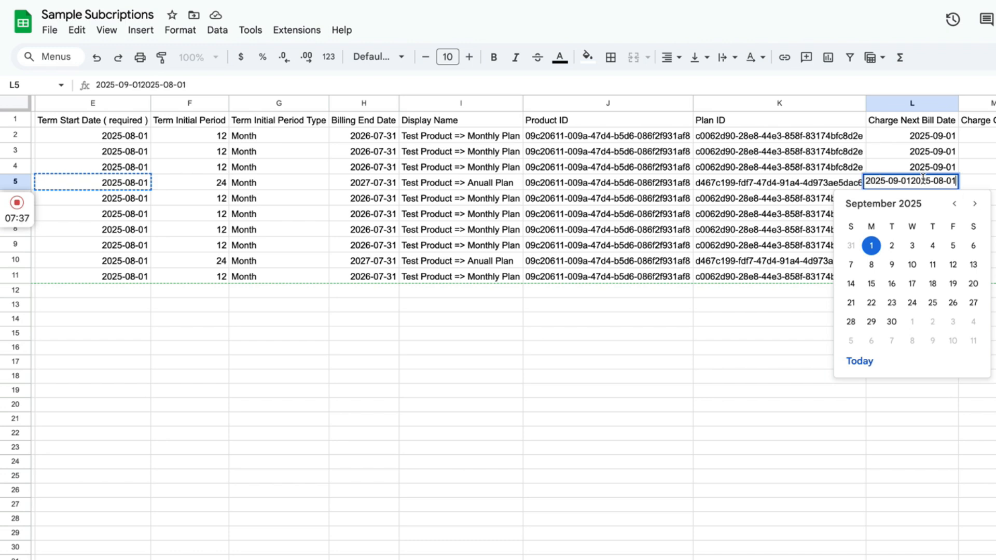
key("ctrl+a")
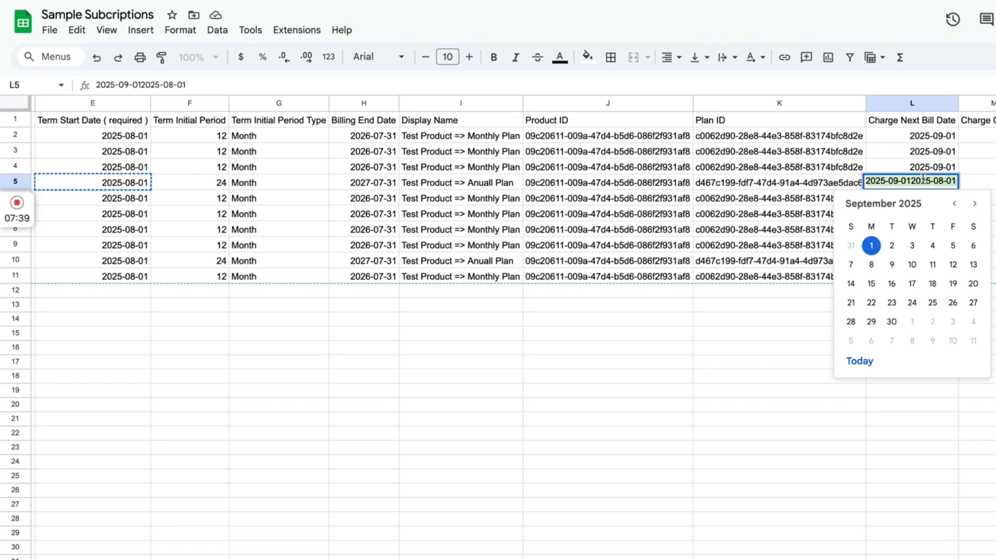
key("ctrl+v")
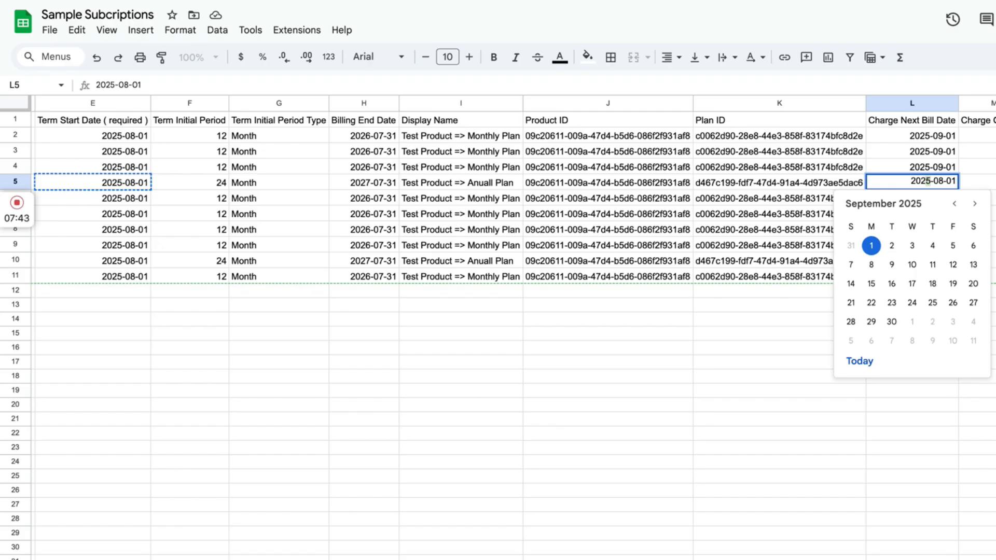
Change the next bill date in L5 to 2026-08-01 and copy it to L10, the other Anuall Plan row.
left_click(930, 181)
key("BackSpace")
type("6")
left_click(978, 181)
left_click(944, 183)
key("ctrl+c")
left_click(914, 264)
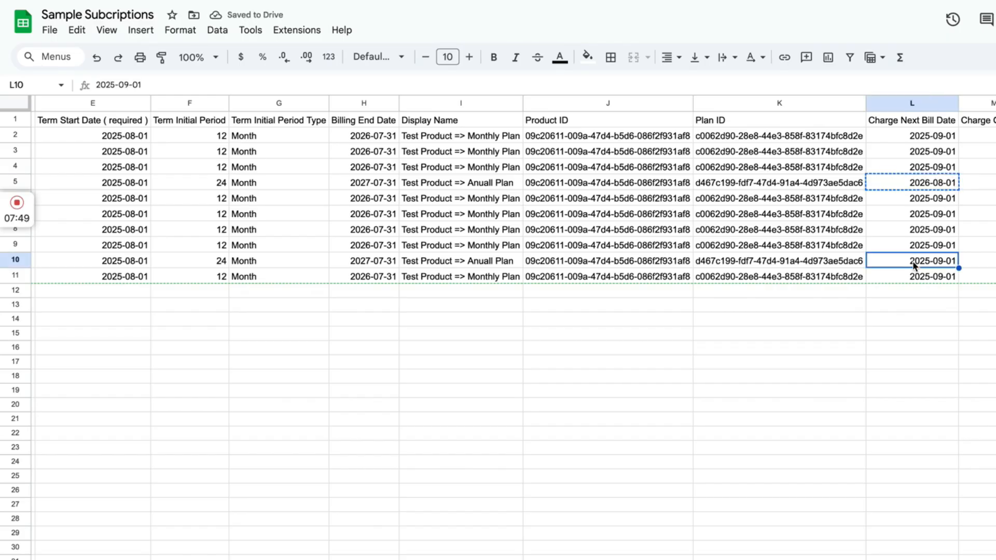
key("ctrl+v")
left_click(902, 326)
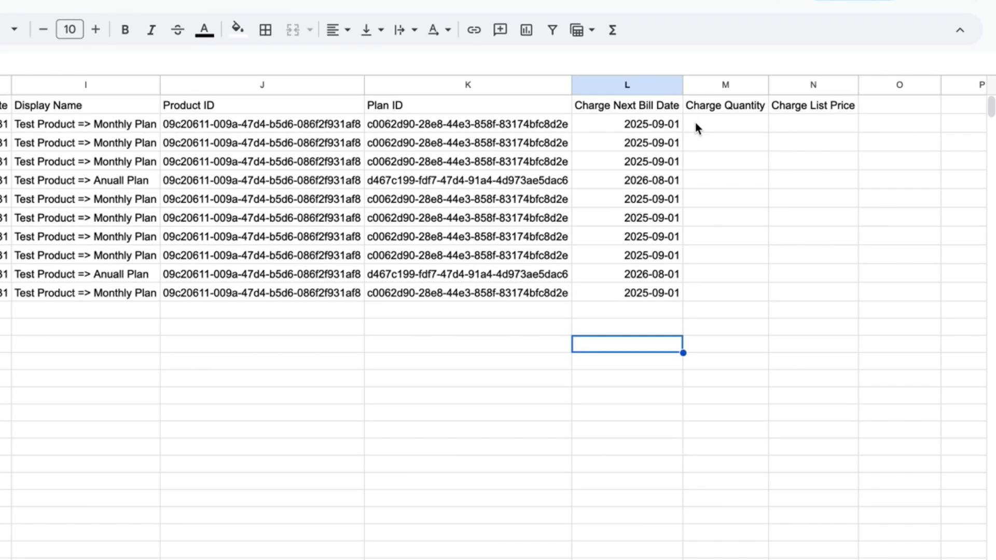
Enter a Charge Quantity of 1 in M2 and fill it down through row 11.
left_click(968, 138)
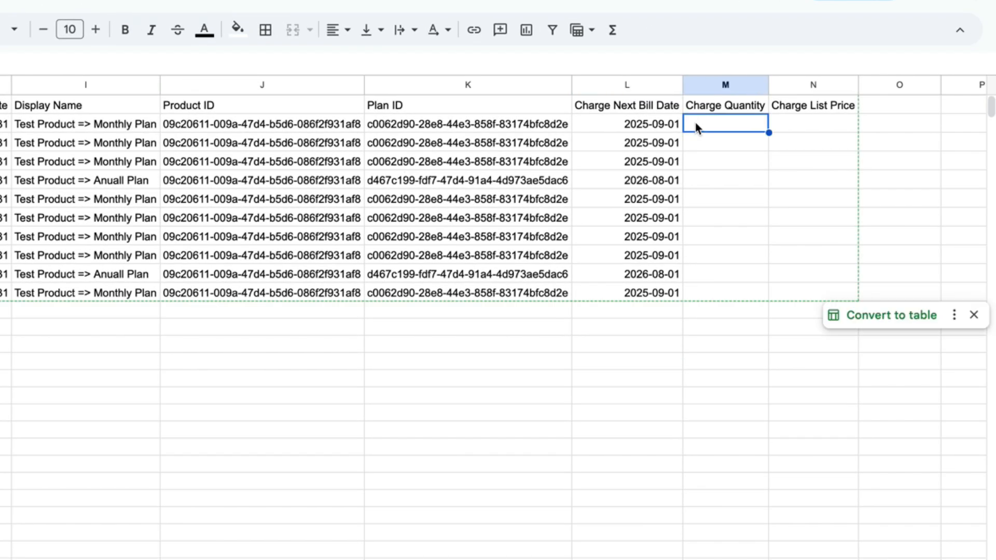
type("1")
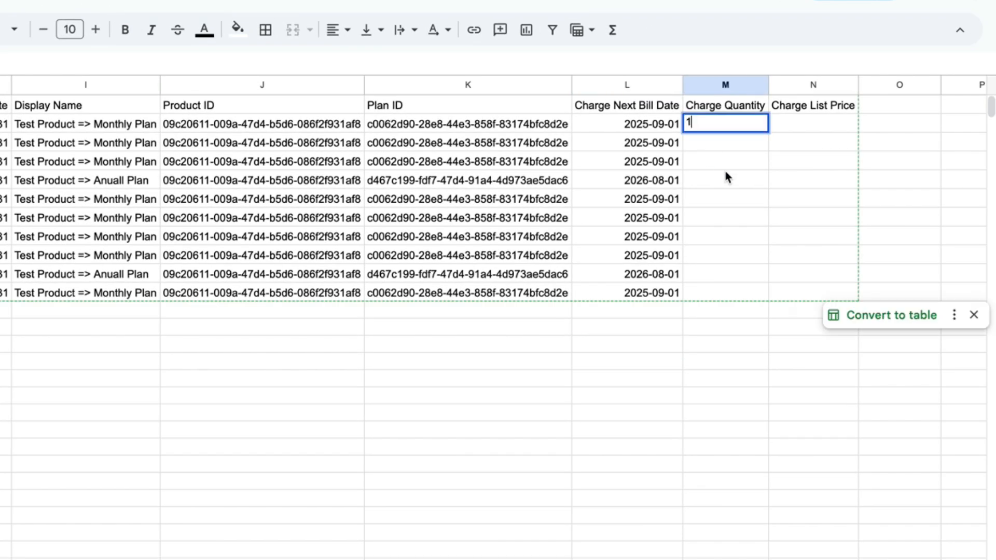
key("Return")
left_click(730, 123)
left_click_drag(767, 132, 747, 302)
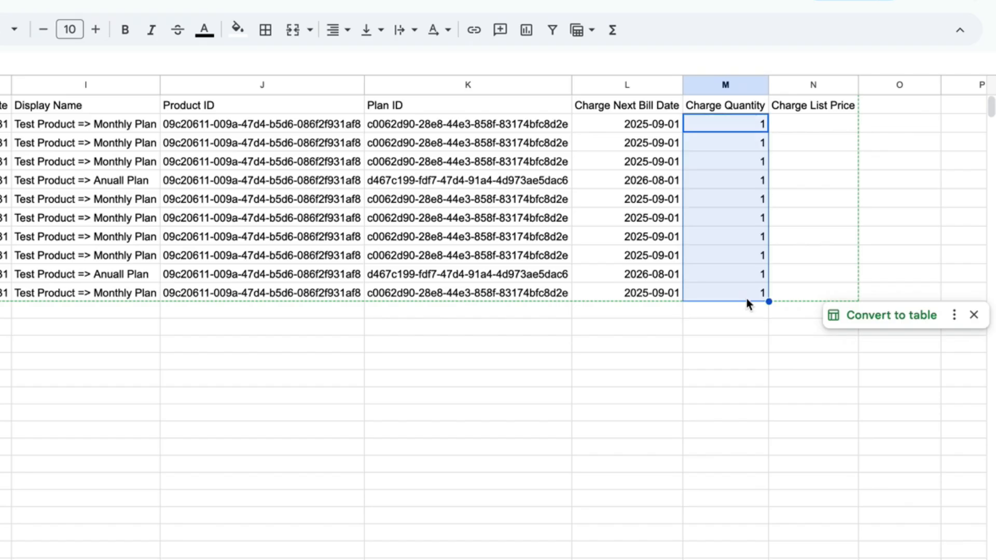
left_click(750, 345)
Enter a Charge List Price of 7 in N2 and fill it down through row 11.
left_click(796, 125)
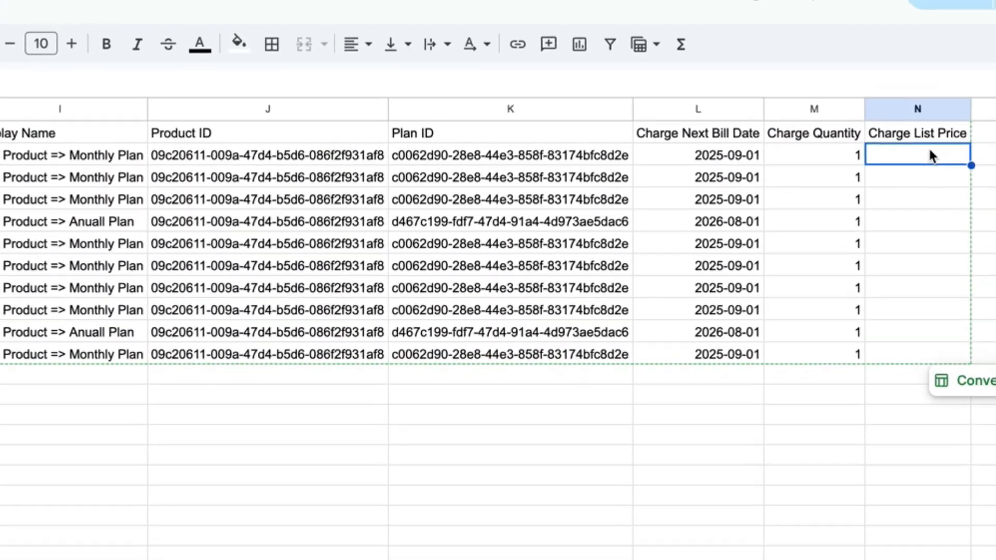
type("7")
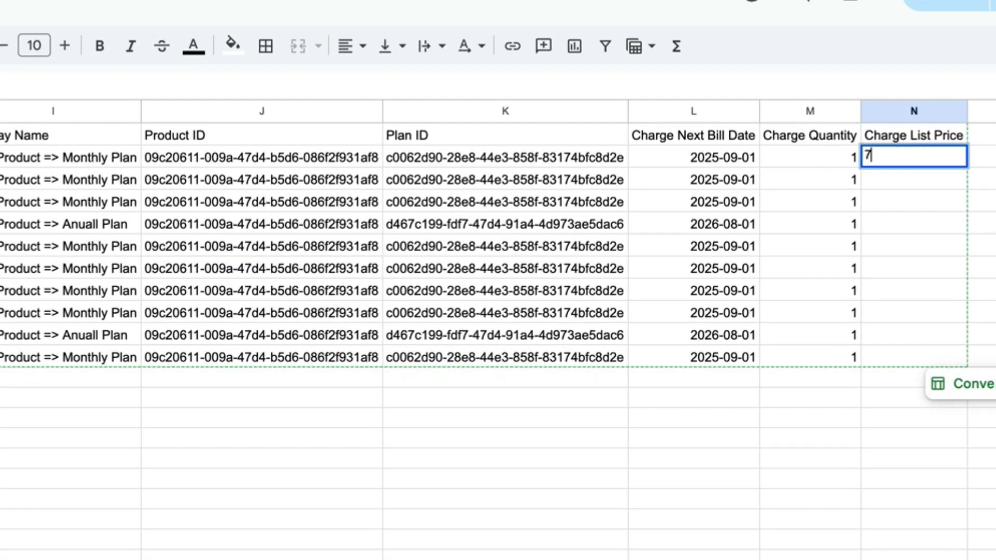
left_click(954, 252)
left_click(873, 162)
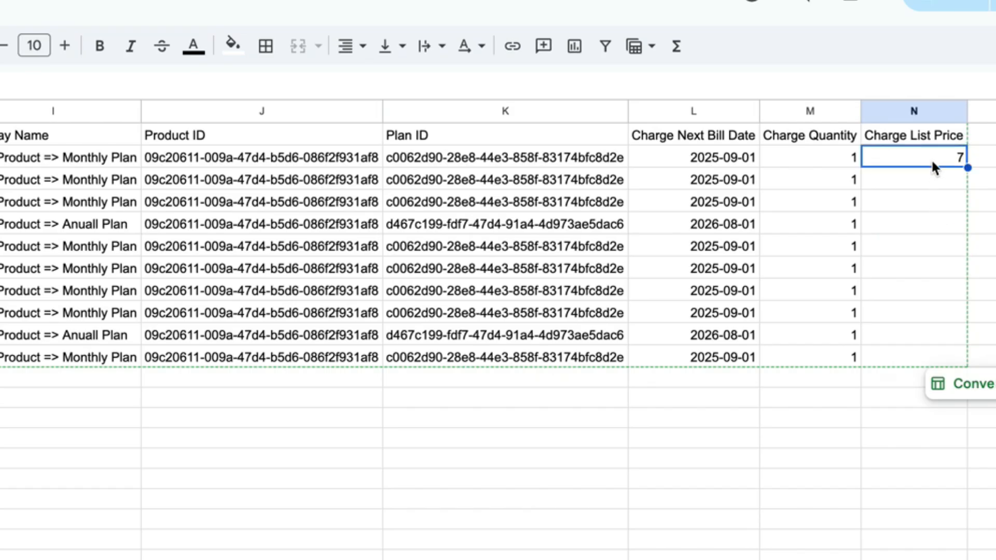
left_click_drag(967, 167, 961, 360)
Set the Charge List Price of the two Anuall Plan rows to 60 in N10 and 50 in N5.
left_click(4, 338)
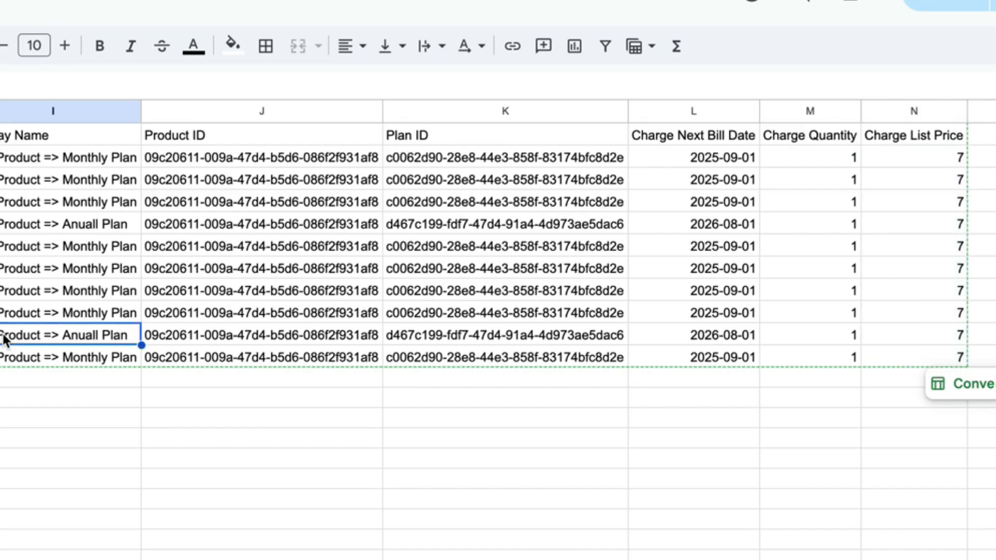
left_click(949, 341)
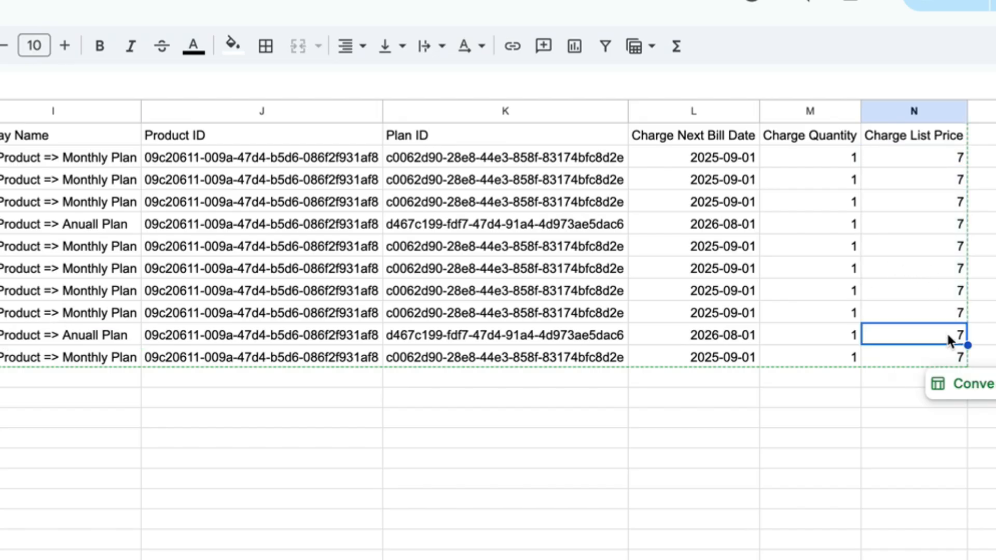
type("60")
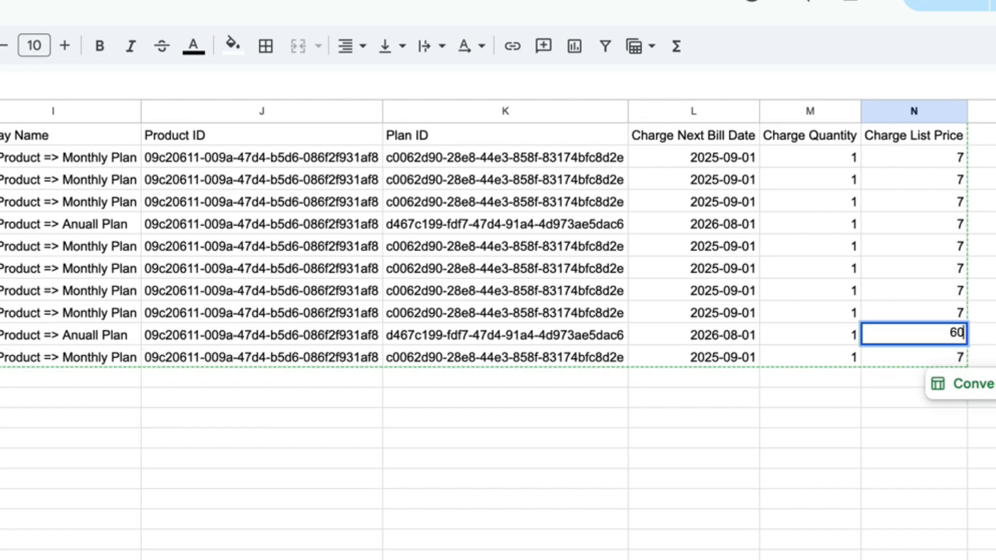
left_click(942, 229)
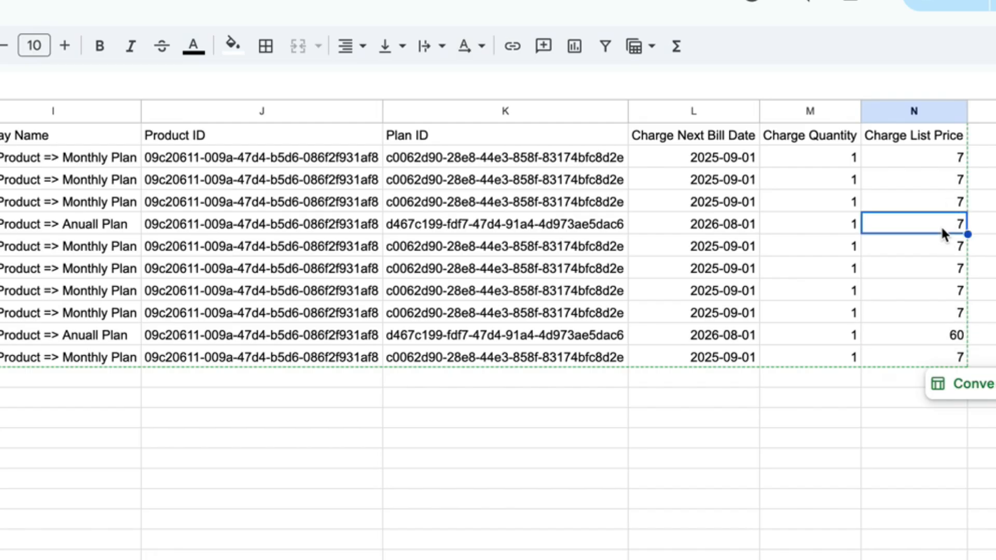
type("50")
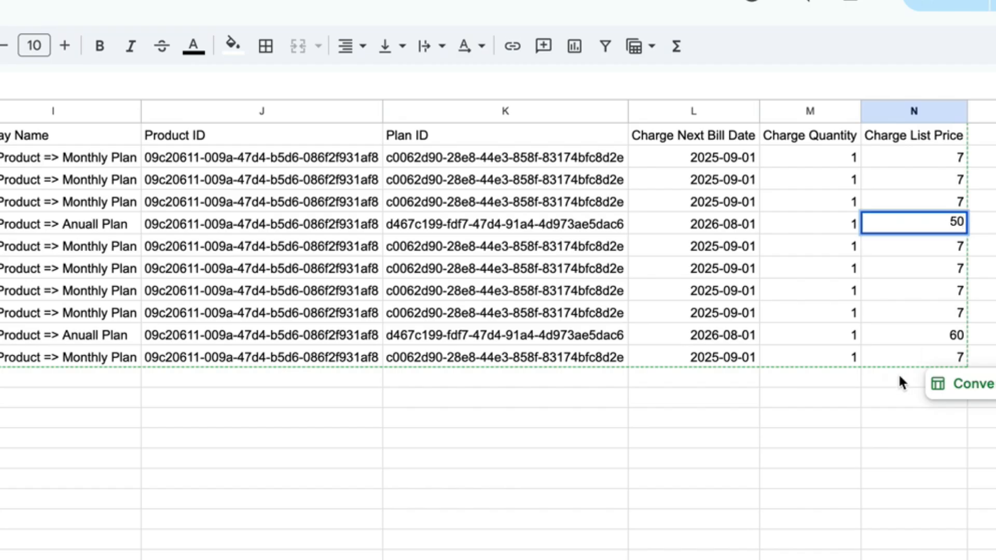
left_click(784, 428)
Change the Charge List Price in N2, the first Monthly Plan row, to 8.
left_click(936, 161)
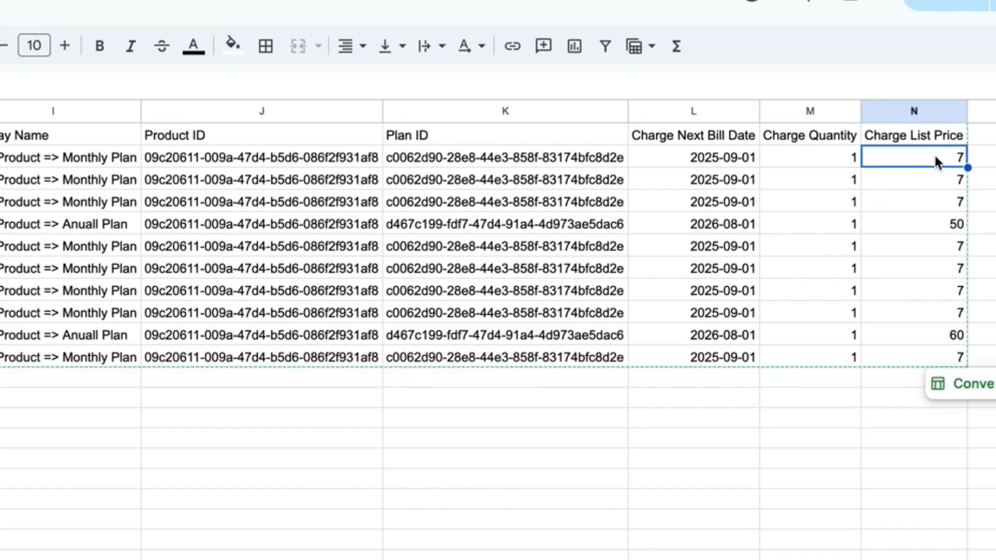
type("8")
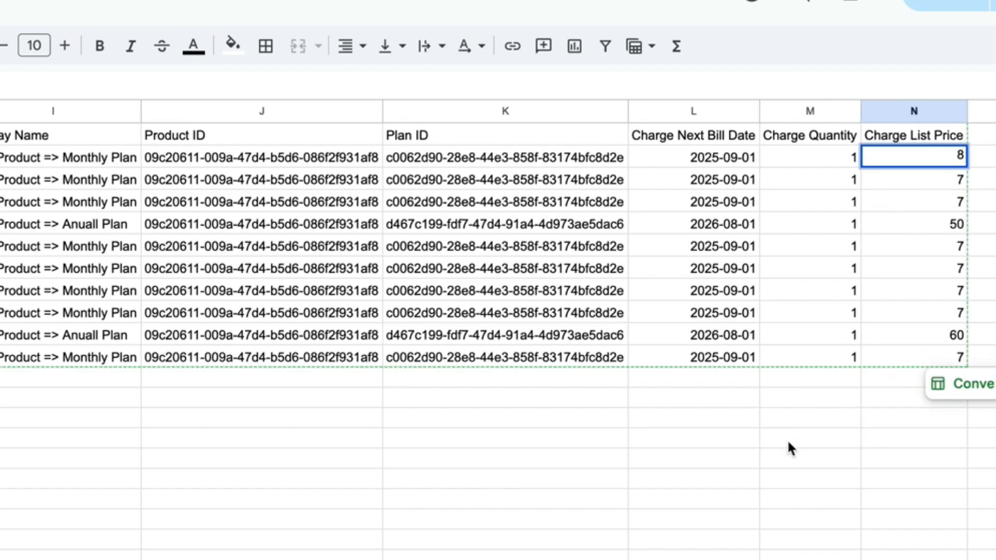
left_click(754, 438)
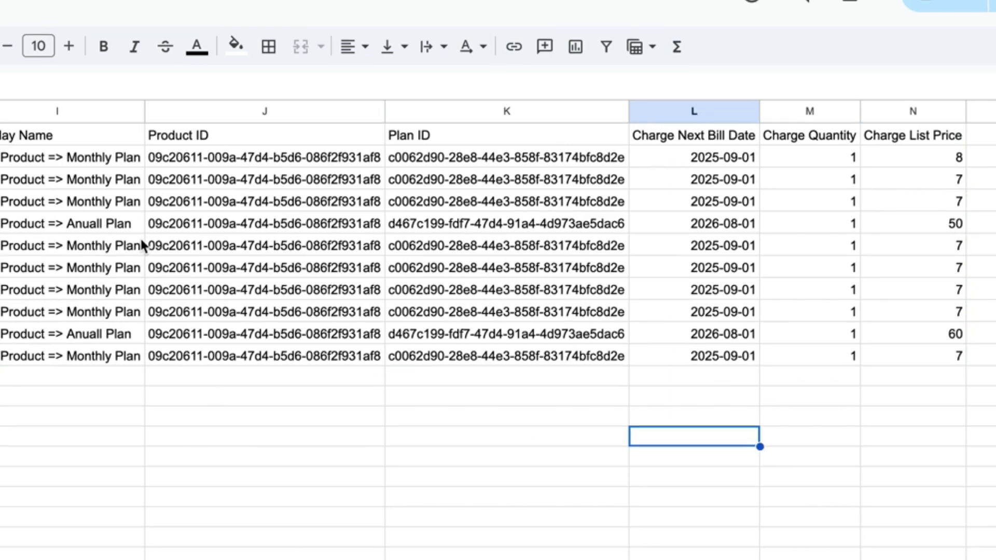
Download the completed Sample Subcriptions sheet as a comma-separated values (.csv) file.
scroll(141, 248, "left", 5)
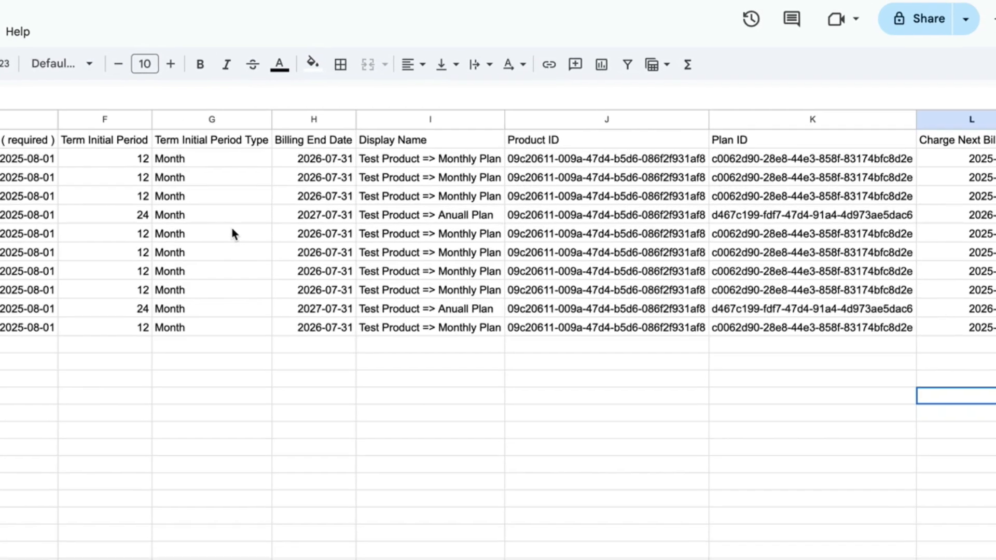
scroll(232, 228, "right", 6)
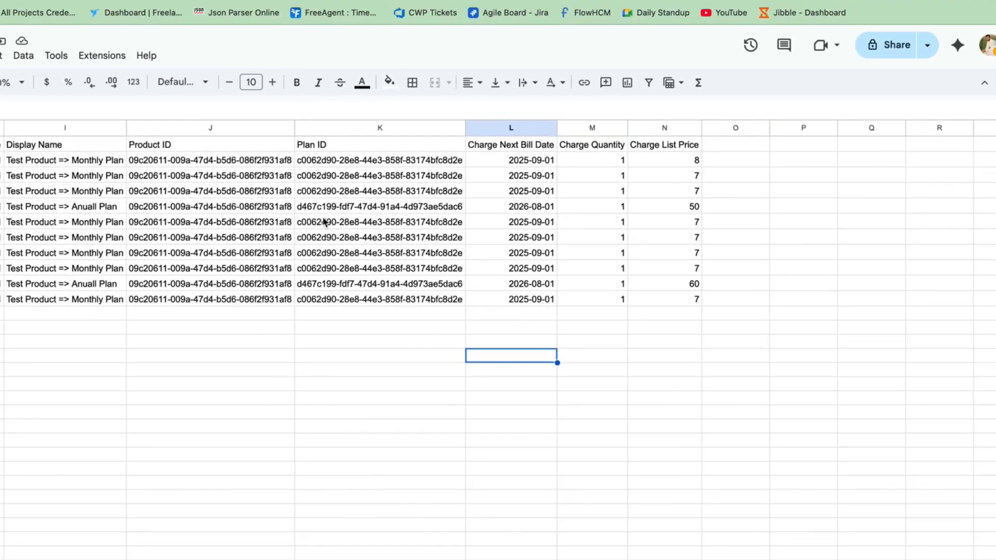
scroll(233, 228, "left", 6)
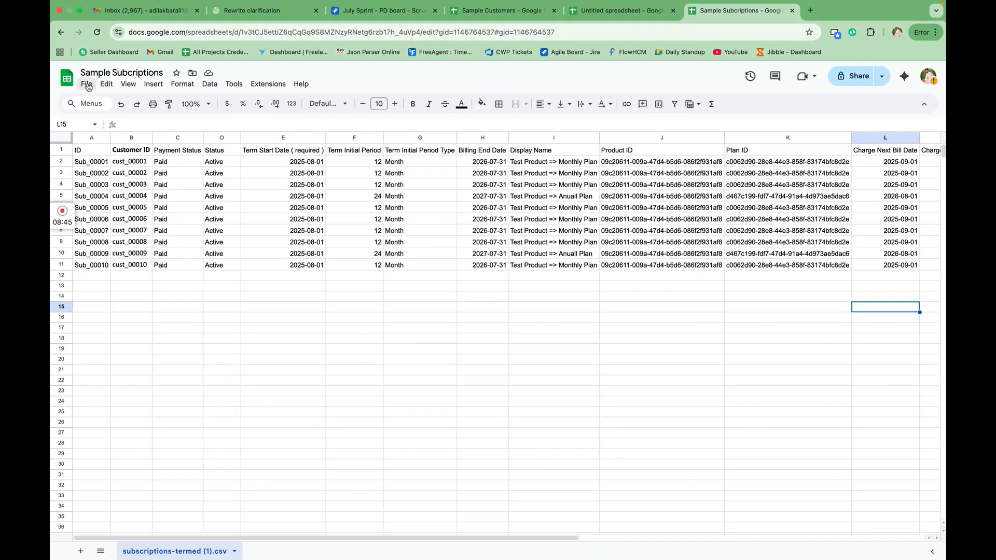
left_click(48, 79)
mouse_move(144, 210)
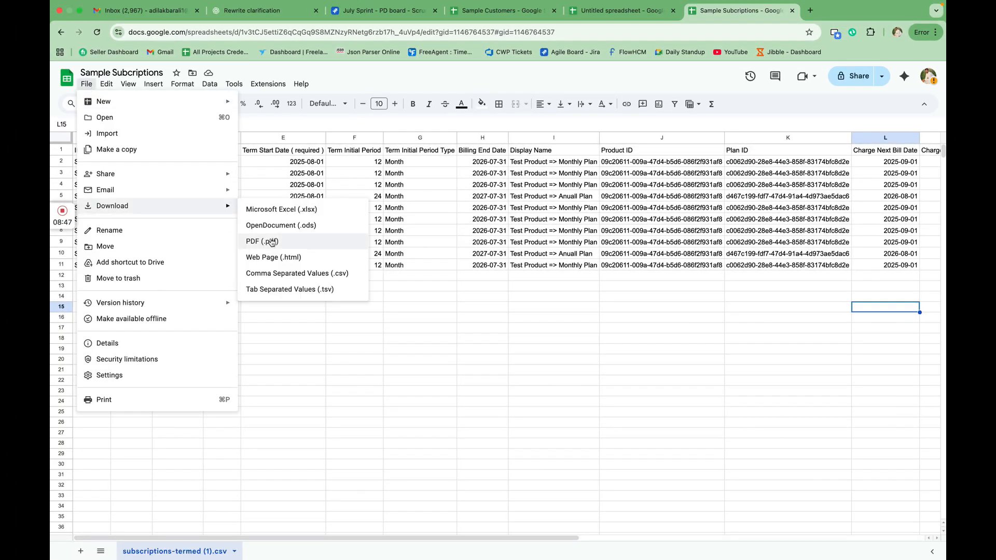
left_click(287, 278)
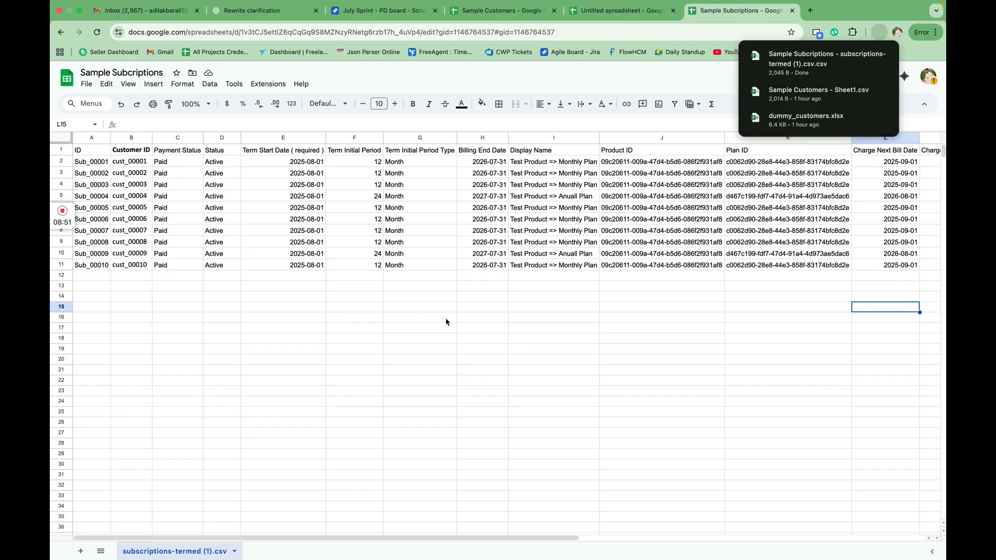
Switch to SubscriptionFlow and open the Subscriptions Import page from the subscriptions list.
key("ctrl+Right")
key("ctrl+Left")
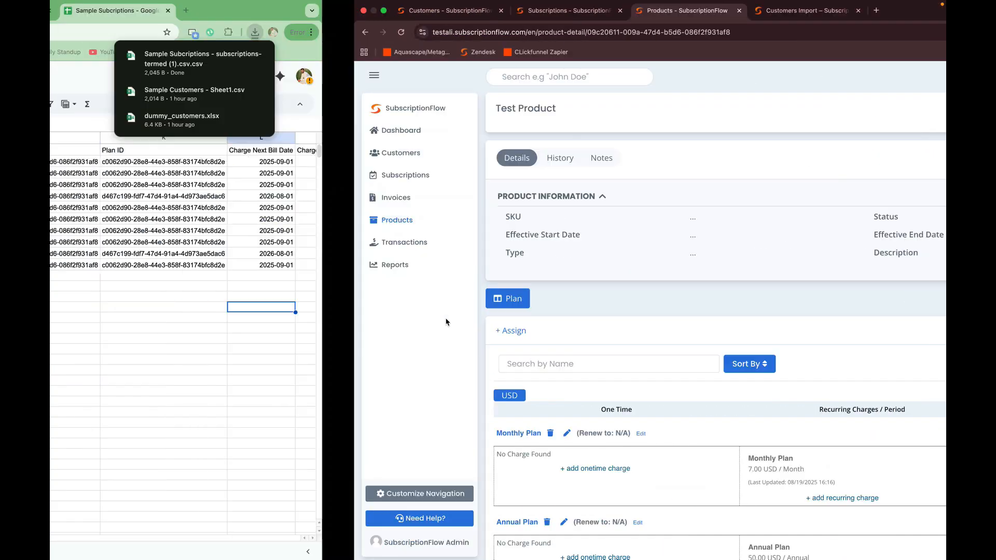
key("ctrl+Right")
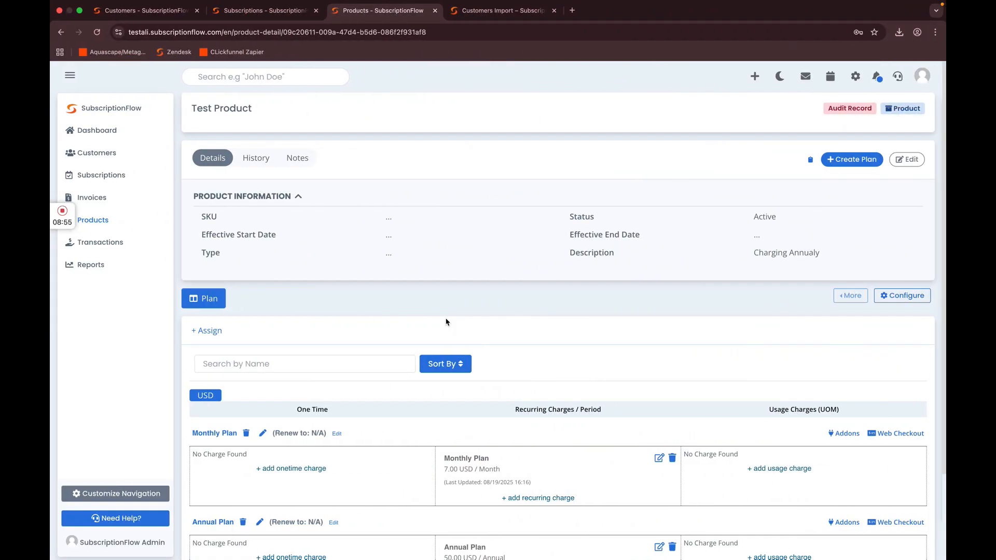
left_click(102, 176)
left_click(863, 109)
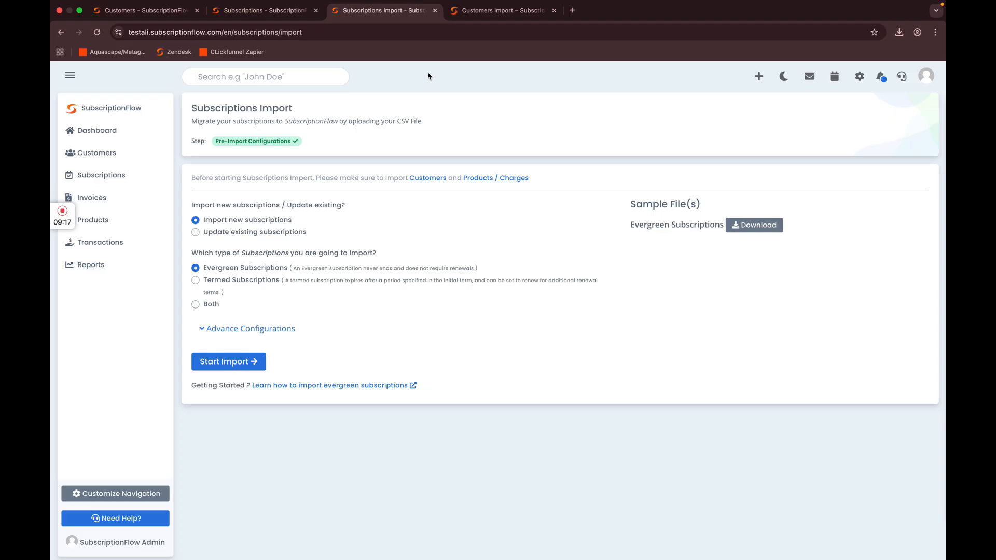
Return to the Sample Subcriptions spreadsheet and examine the Billing End Date column to judge the subscription type.
key("ctrl+Left")
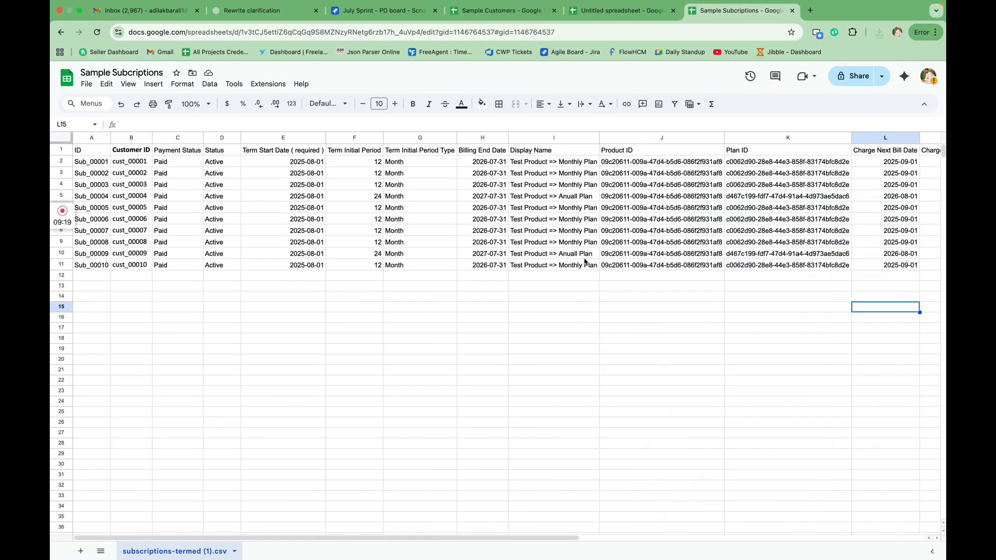
scroll(584, 261, "right", 1)
left_click(473, 139)
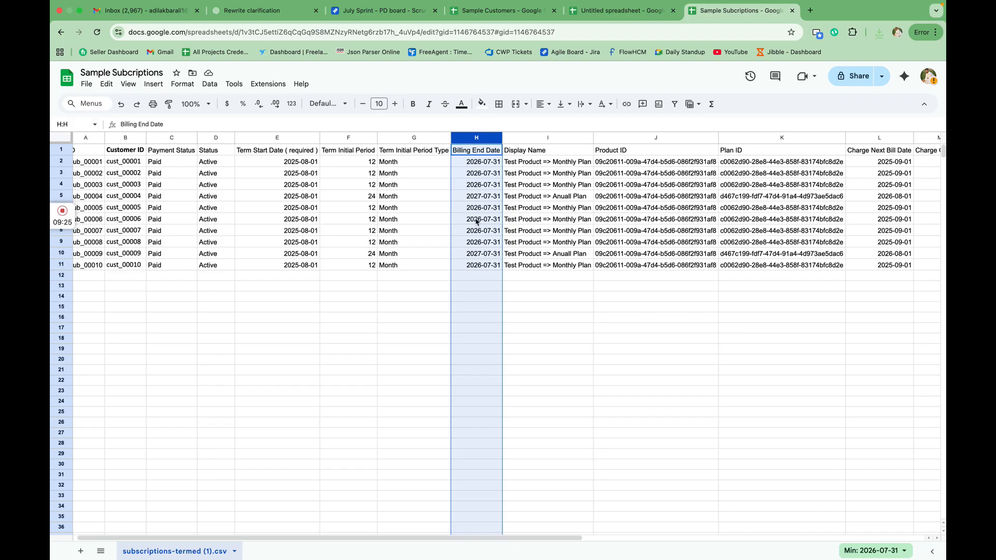
left_click(487, 207)
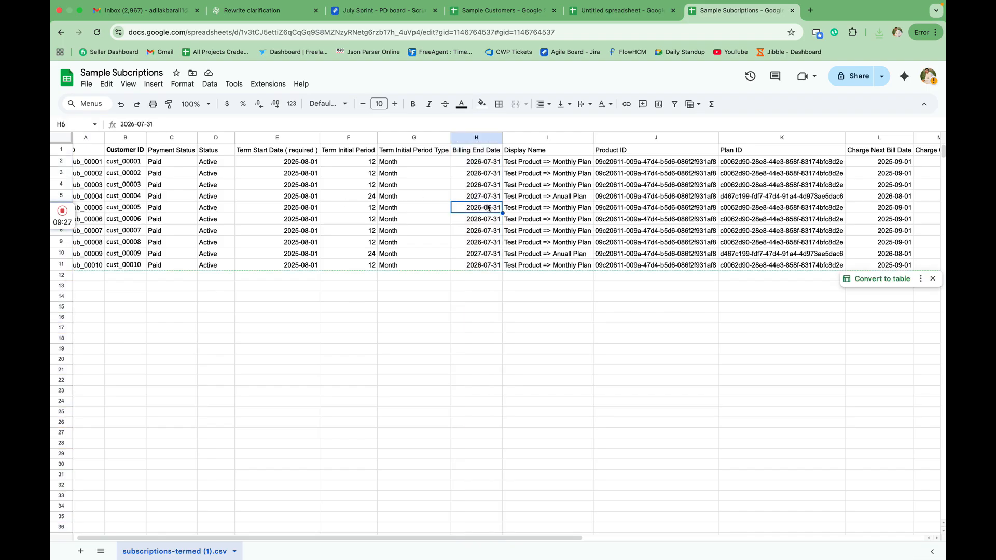
Back in SubscriptionFlow, choose Termed Subscriptions, answer No for gift subscriptions in the advance configurations, and start the import.
key("ctrl+Right")
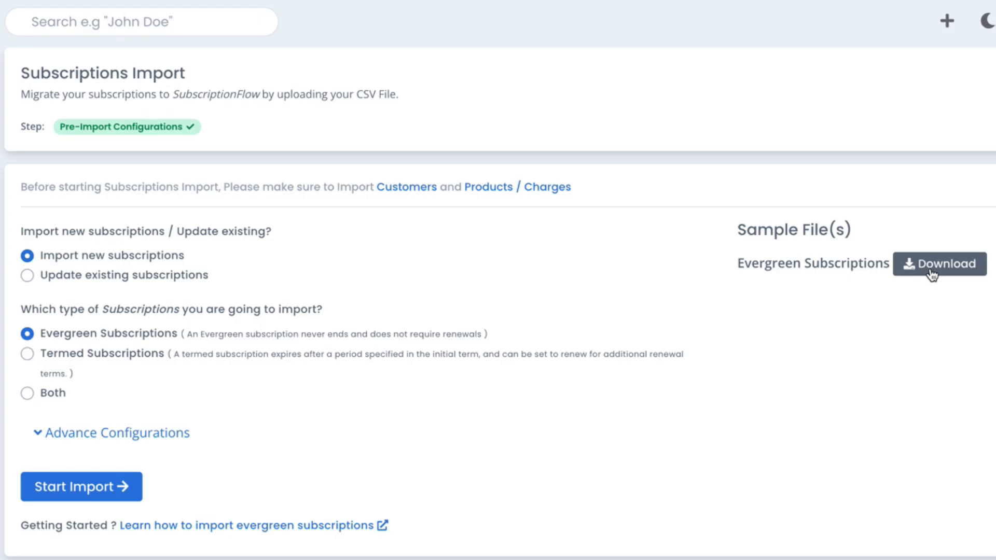
left_click(139, 362)
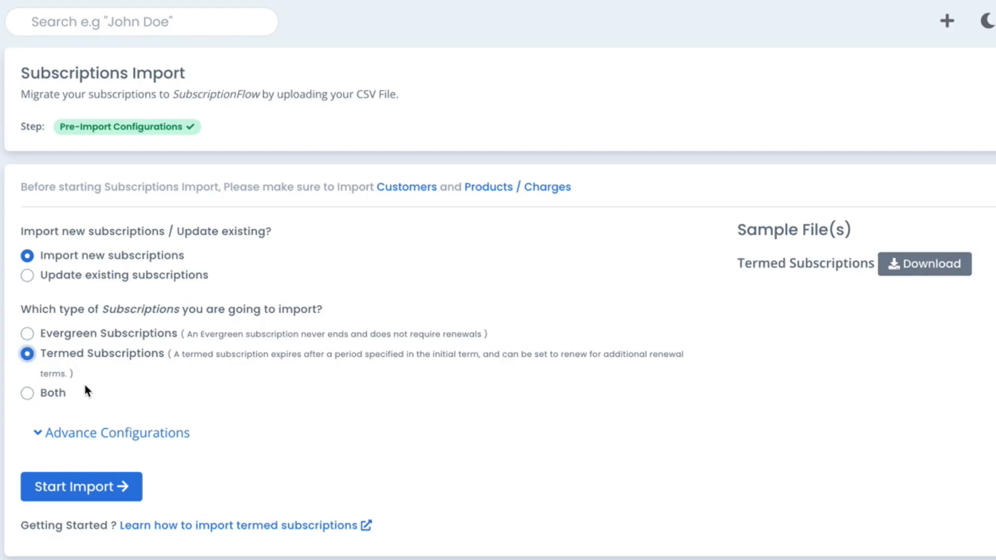
left_click(86, 435)
scroll(300, 516, "down", 3)
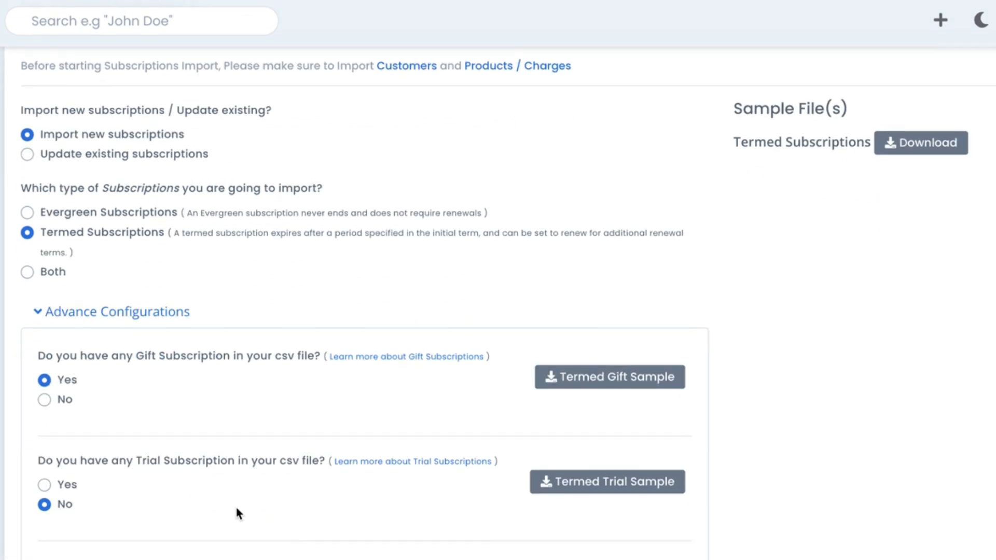
left_click(61, 402)
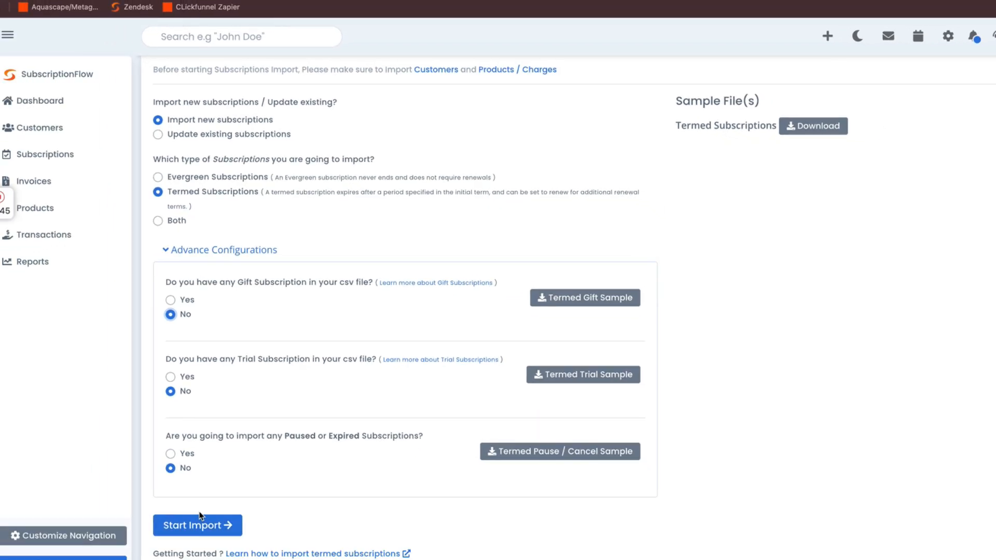
left_click(201, 528)
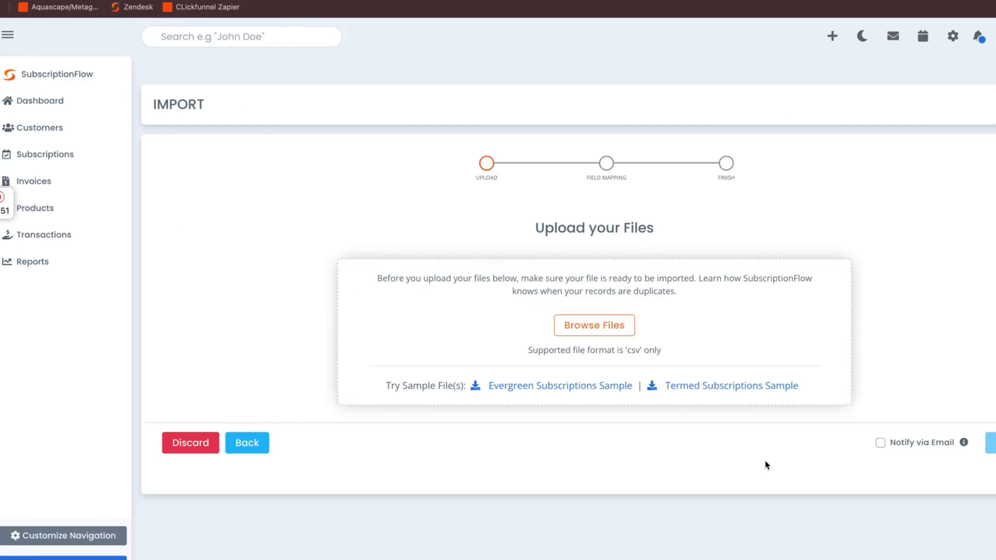
Upload "Sample Subcriptions - subscriptions-termed (1).csv.csv" from Downloads and proceed to field mapping.
left_click(592, 333)
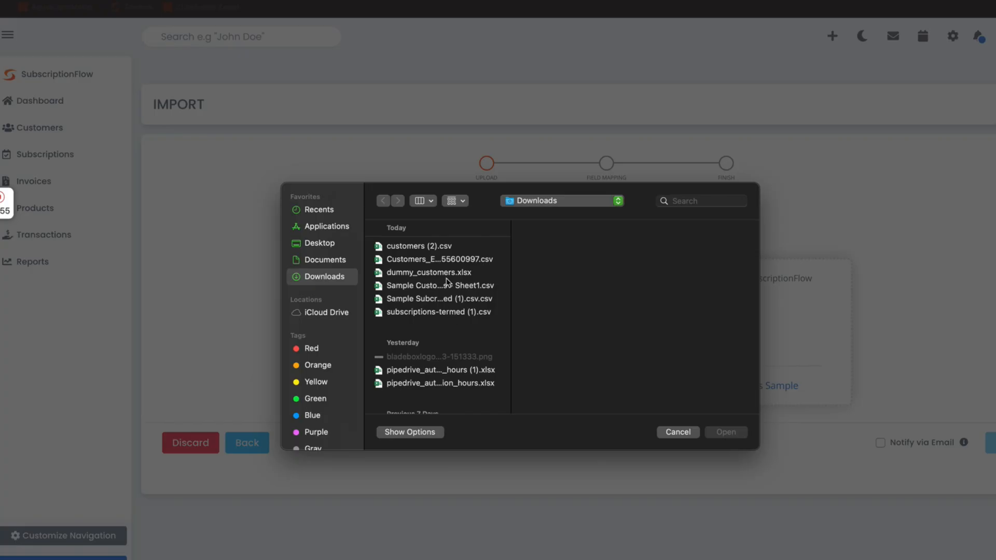
left_click(431, 300)
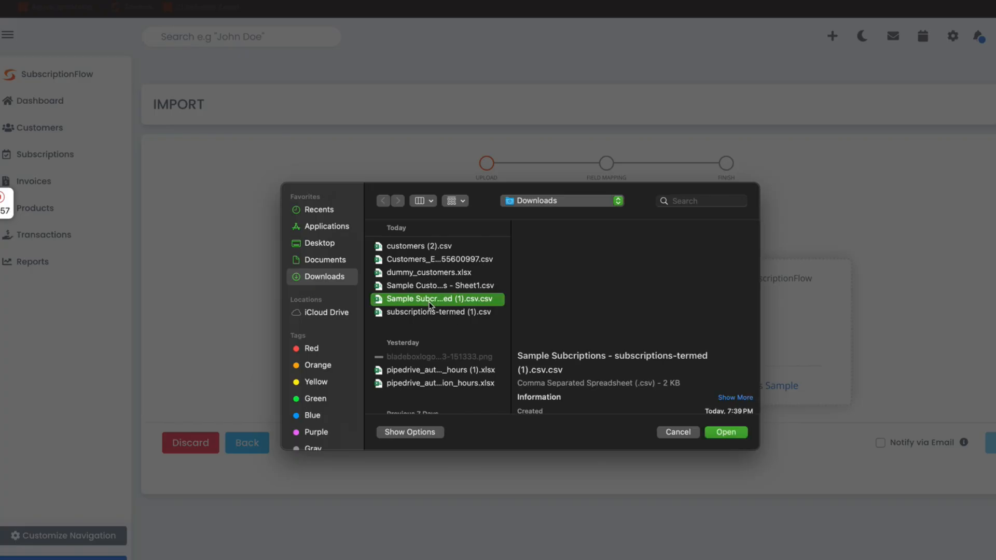
left_click(726, 433)
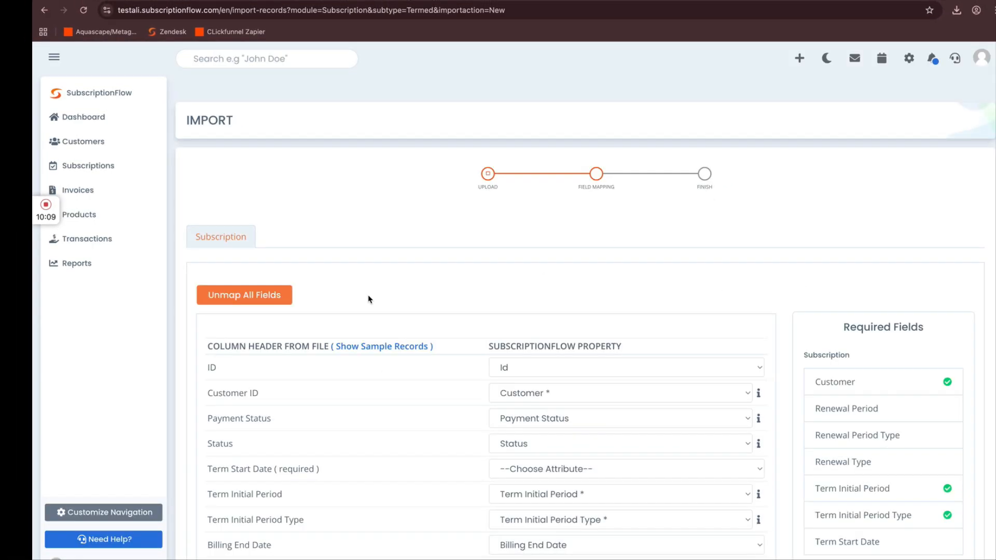
Show the sample records beside the field mapping and map the Term Start Date ( required ) column to Term Start Date.
scroll(369, 295, "down", 3)
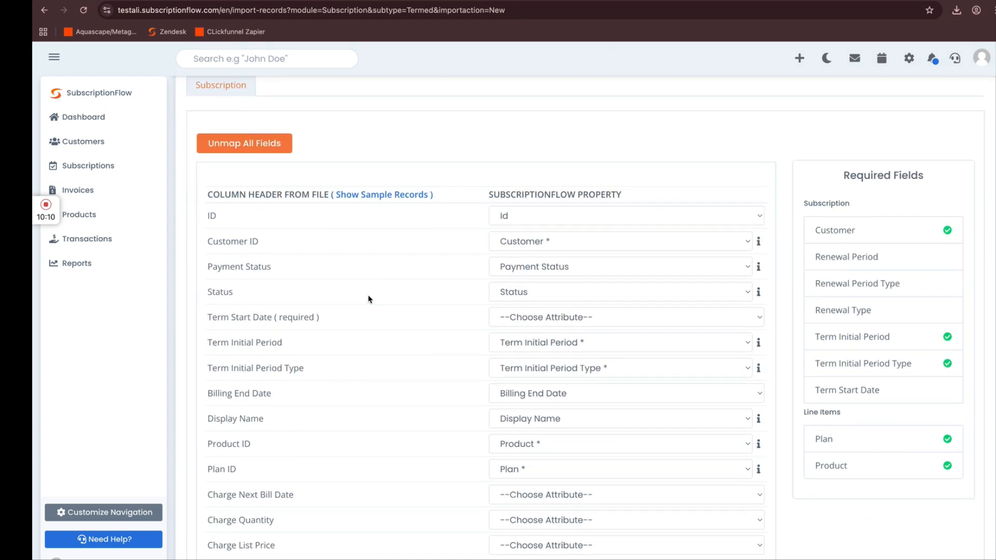
left_click(357, 197)
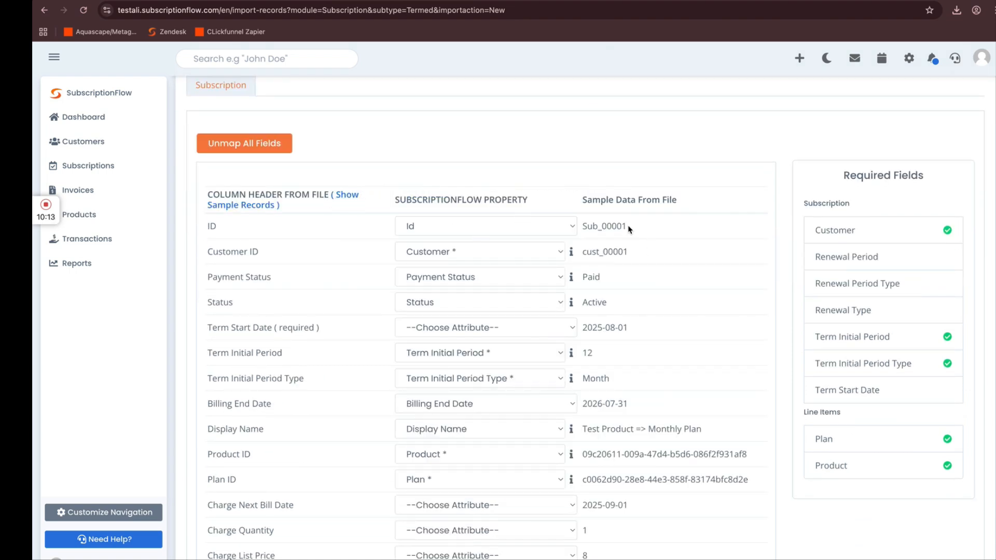
scroll(627, 558, "down", 1)
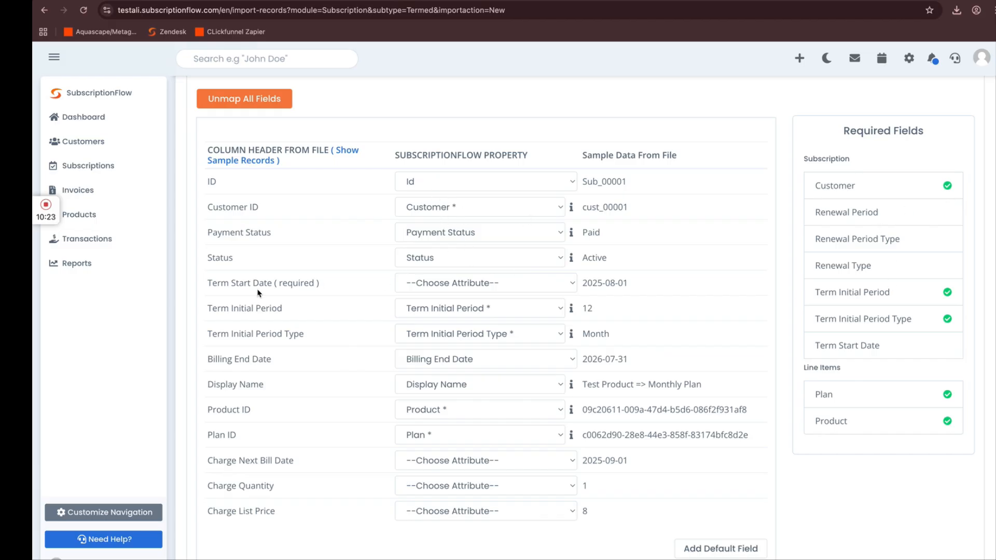
left_click(425, 283)
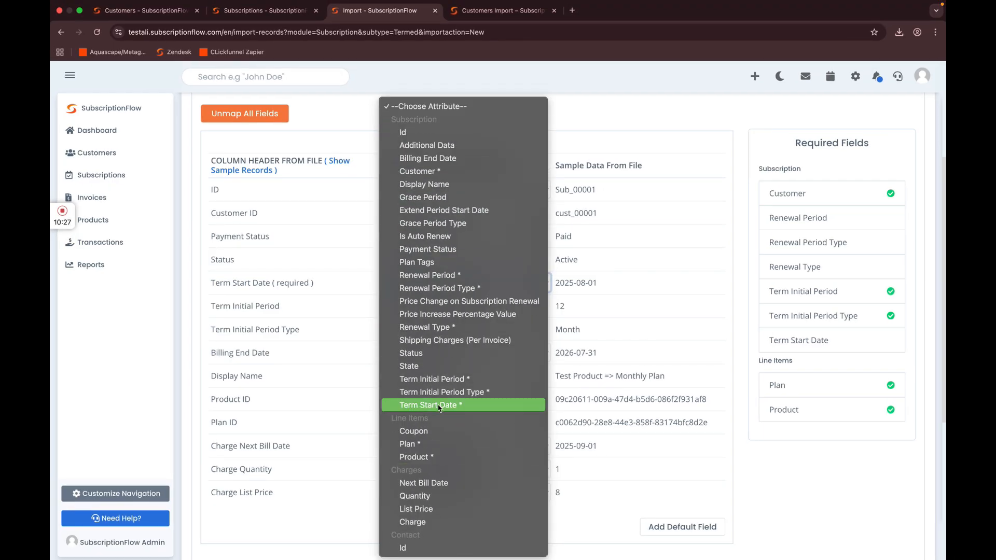
left_click(438, 405)
Map the Charge Next Bill Date column to the Next Bill Date property under Charges.
scroll(438, 407, "down", 3)
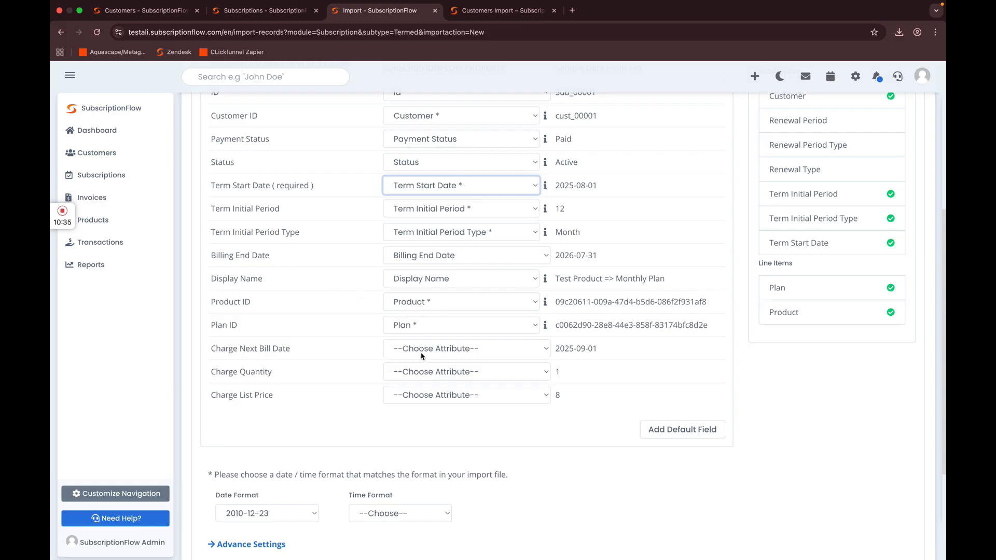
scroll(454, 367, "down", 2)
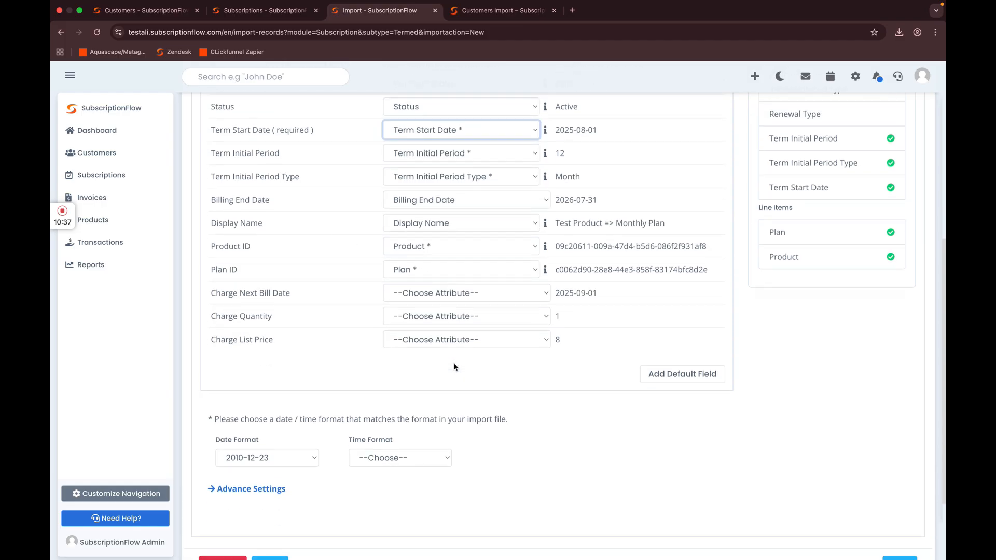
left_click(444, 297)
scroll(481, 435, "down", 3)
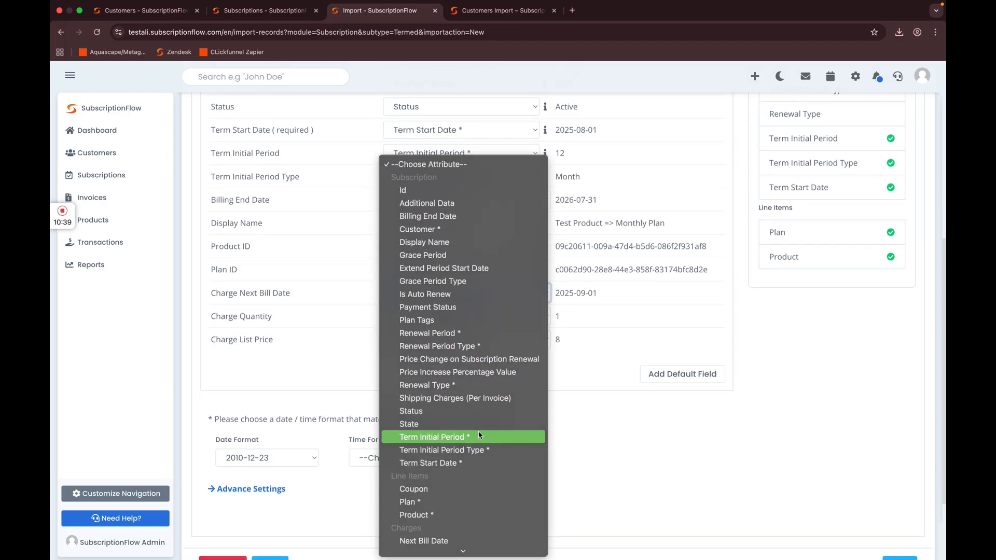
scroll(479, 435, "down", 1)
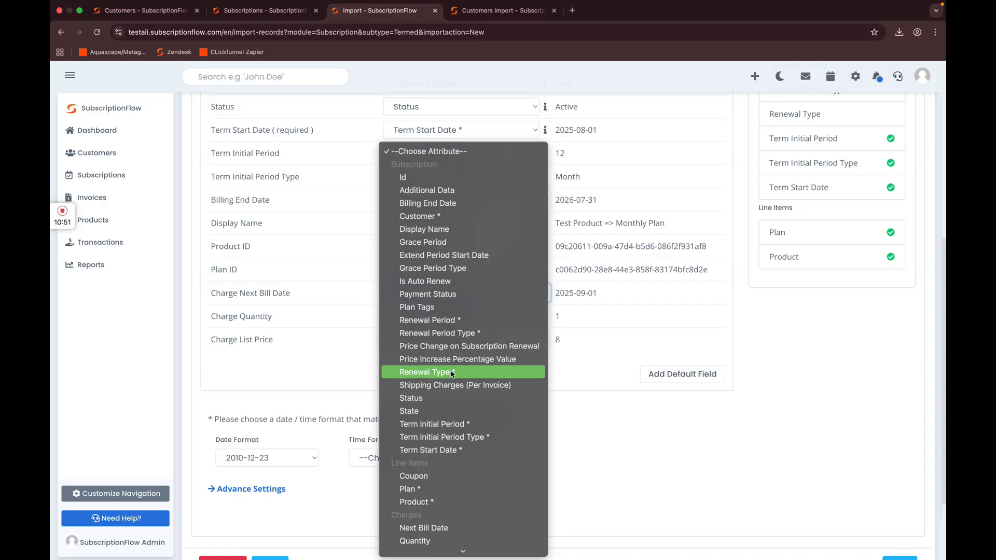
scroll(451, 374, "down", 2)
scroll(451, 374, "down", 1)
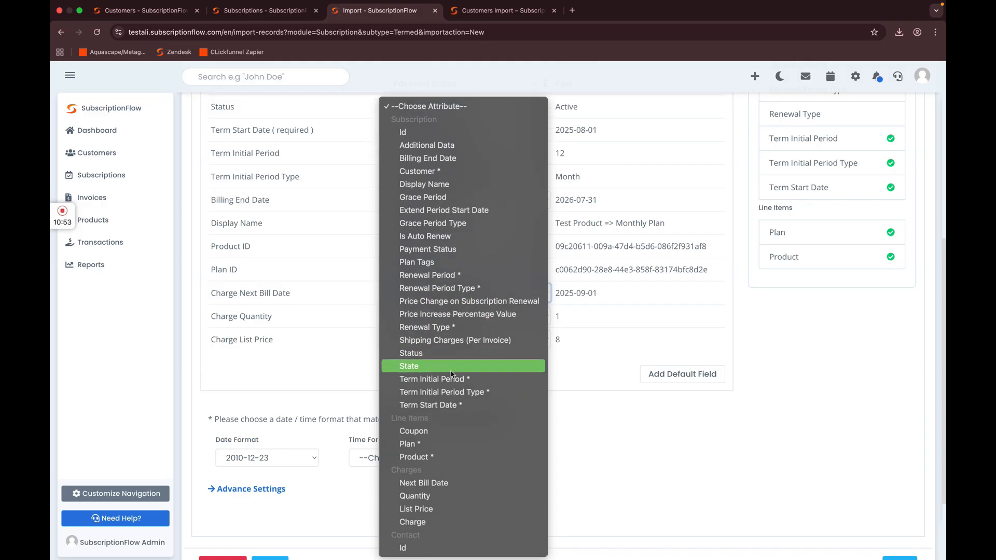
left_click(446, 488)
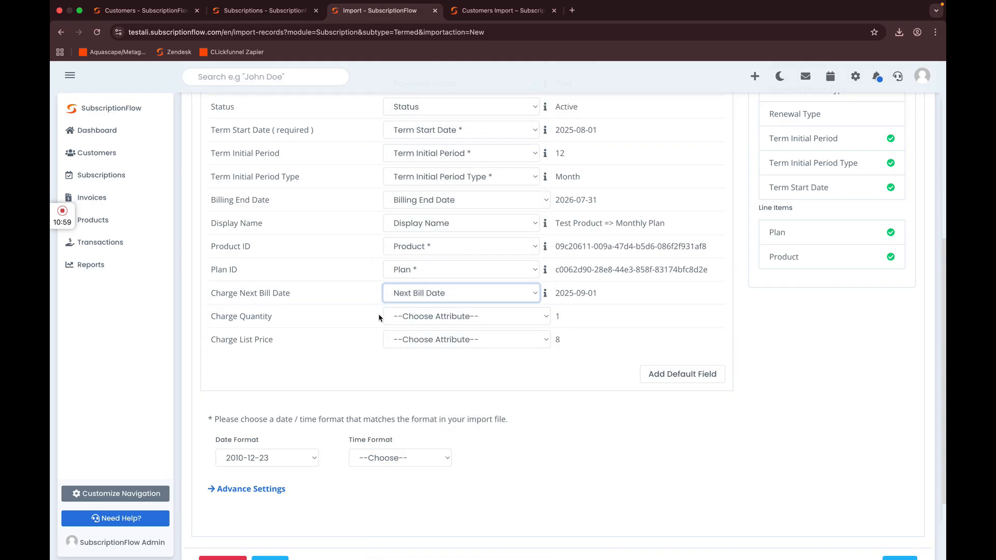
Map the Charge Quantity column to Quantity and the Charge List Price column to List Price.
left_click(436, 318)
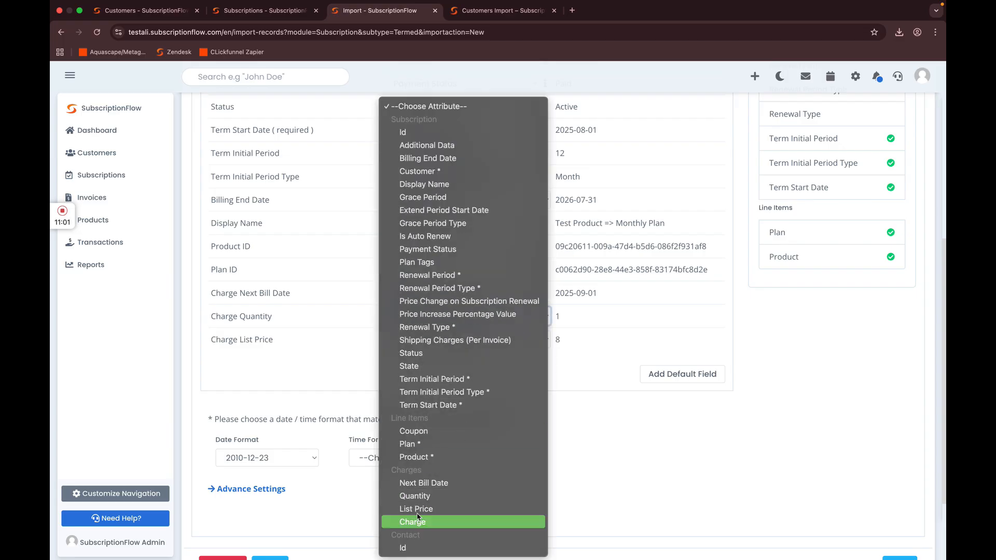
left_click(421, 500)
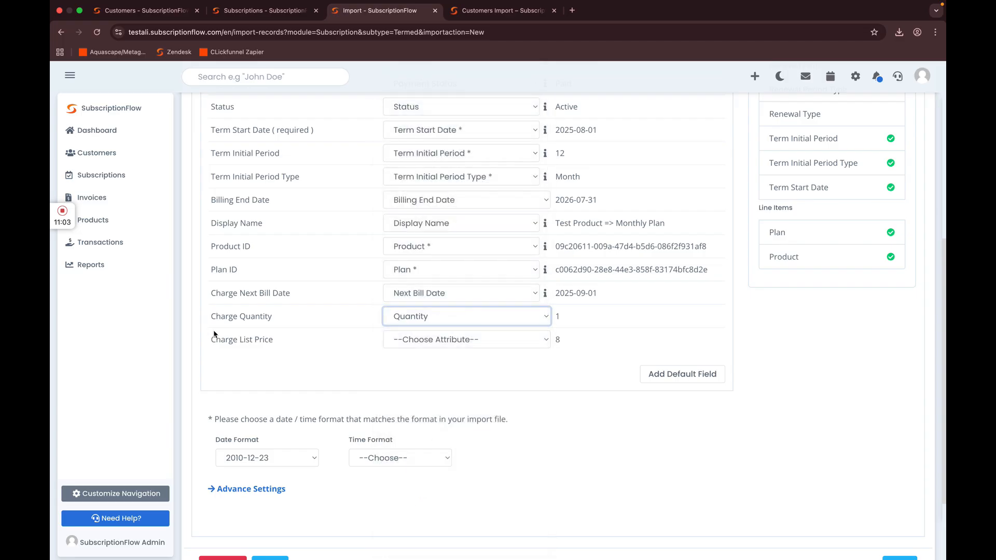
left_click(420, 339)
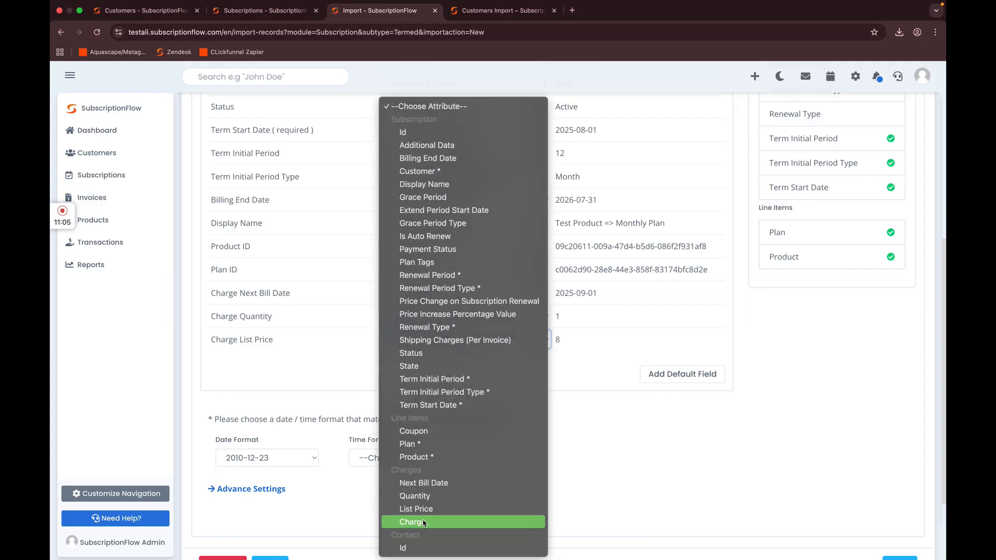
left_click(424, 509)
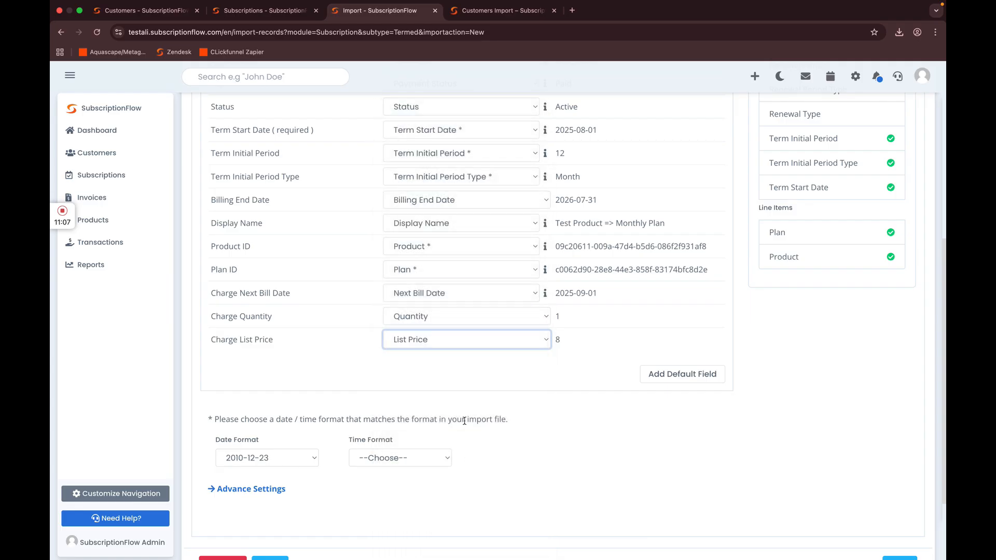
Add a default field to the mapping and check the Required Fields list for fields that are still unmapped.
scroll(464, 420, "down", 2)
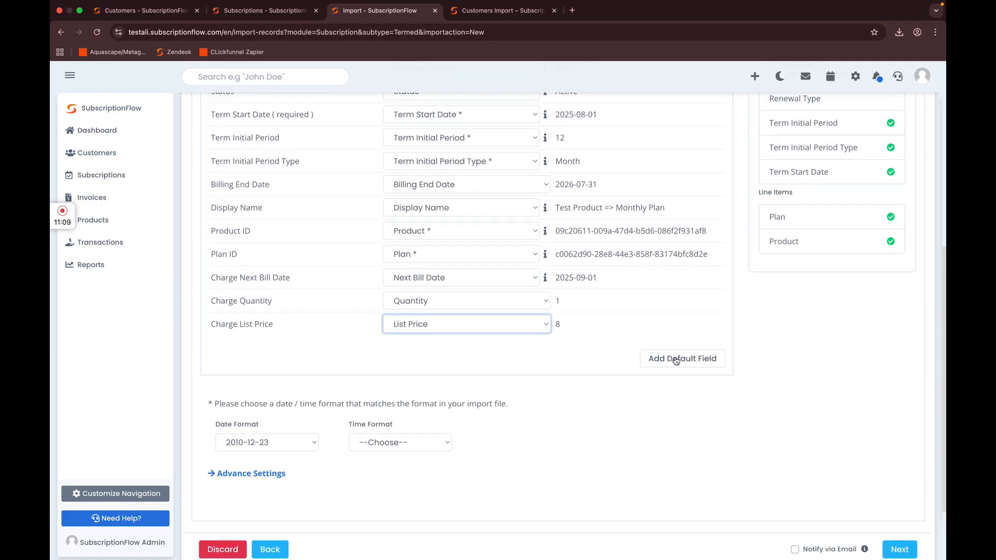
left_click(675, 360)
left_click(415, 359)
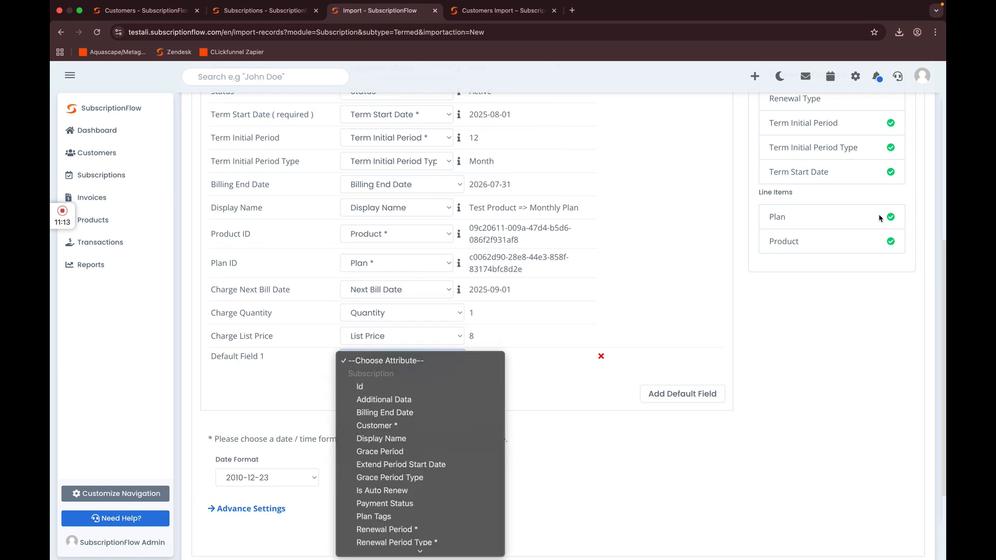
left_click(845, 306)
scroll(845, 301, "up", 2)
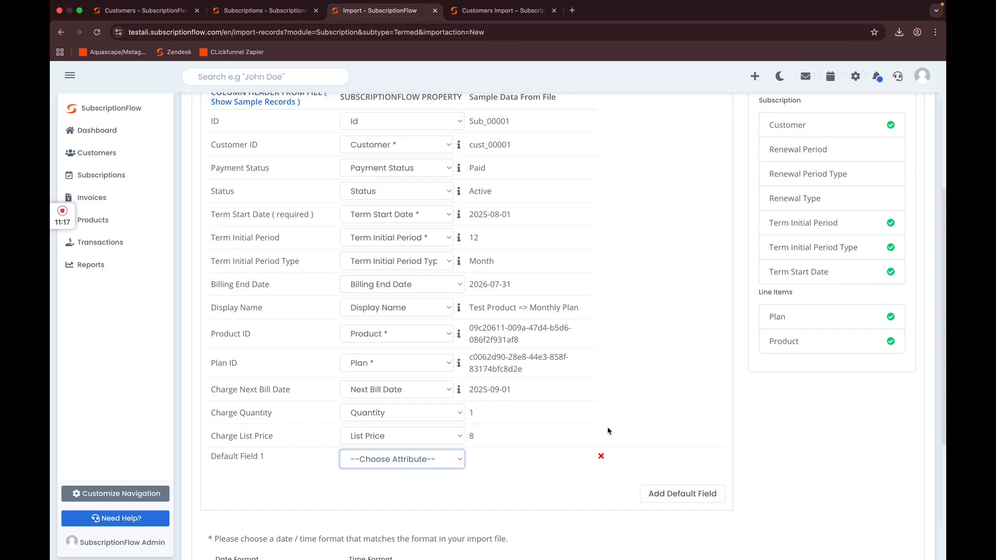
scroll(557, 425, "down", 1)
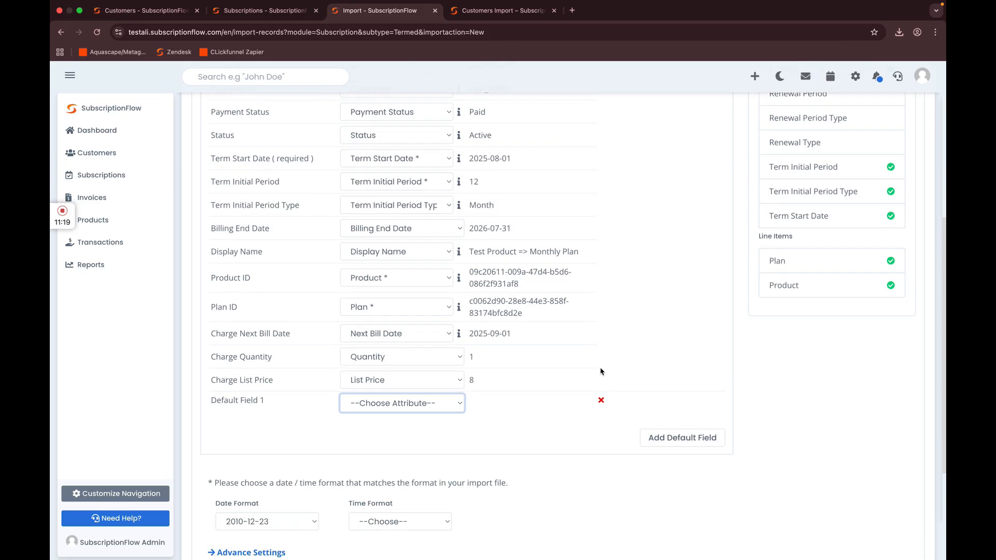
scroll(602, 372, "up", 1)
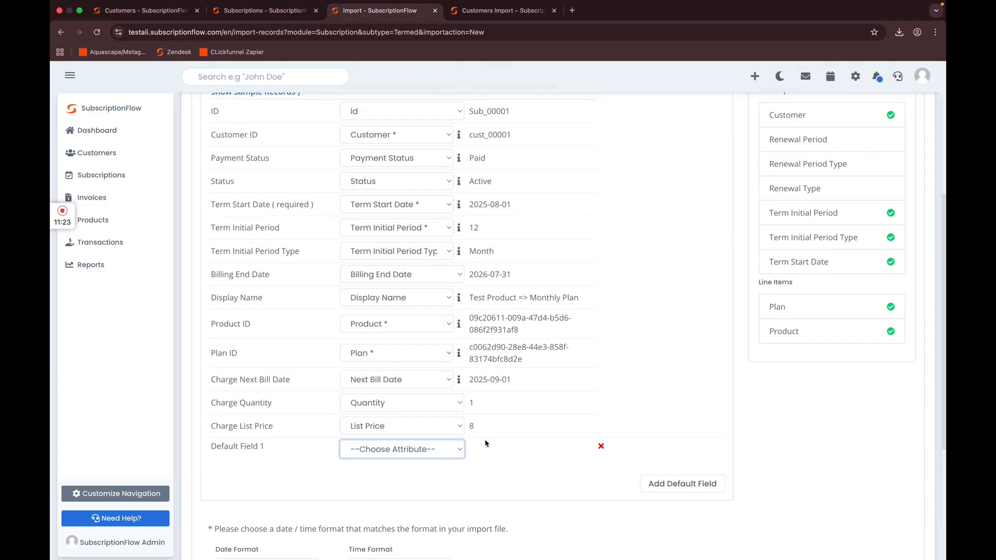
Assign the first default field to Renewal Period and give it the value 12.
left_click(396, 449)
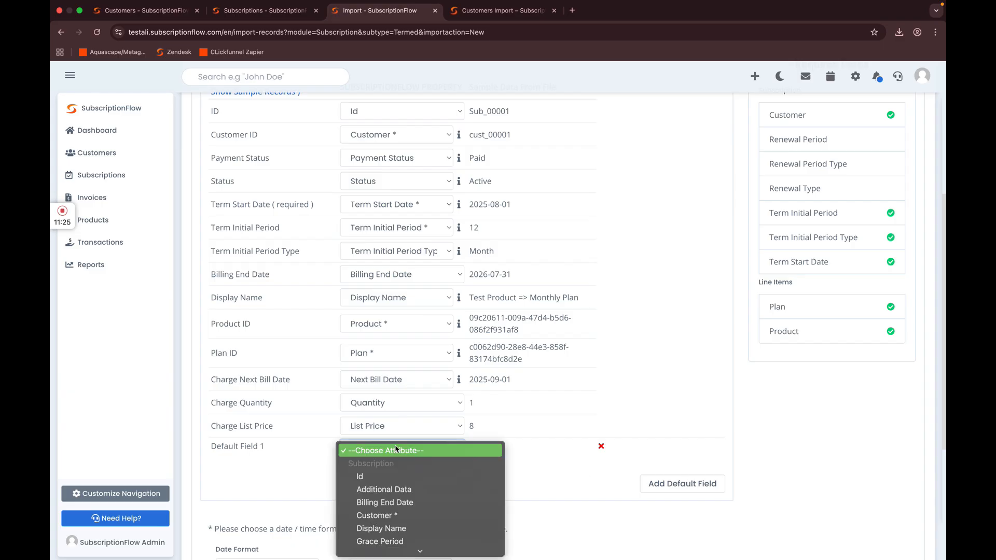
scroll(399, 511, "down", 5)
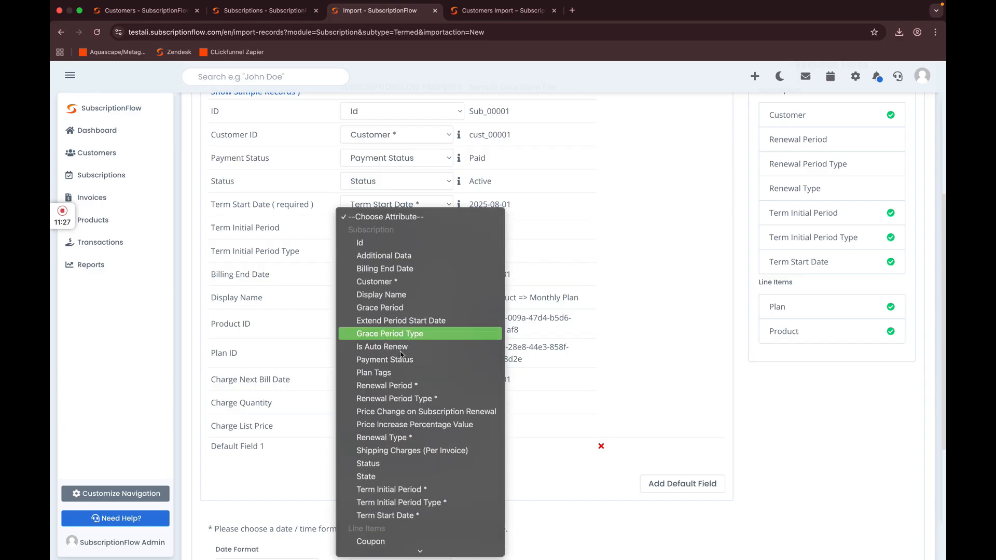
left_click(400, 386)
scroll(488, 450, "down", 2)
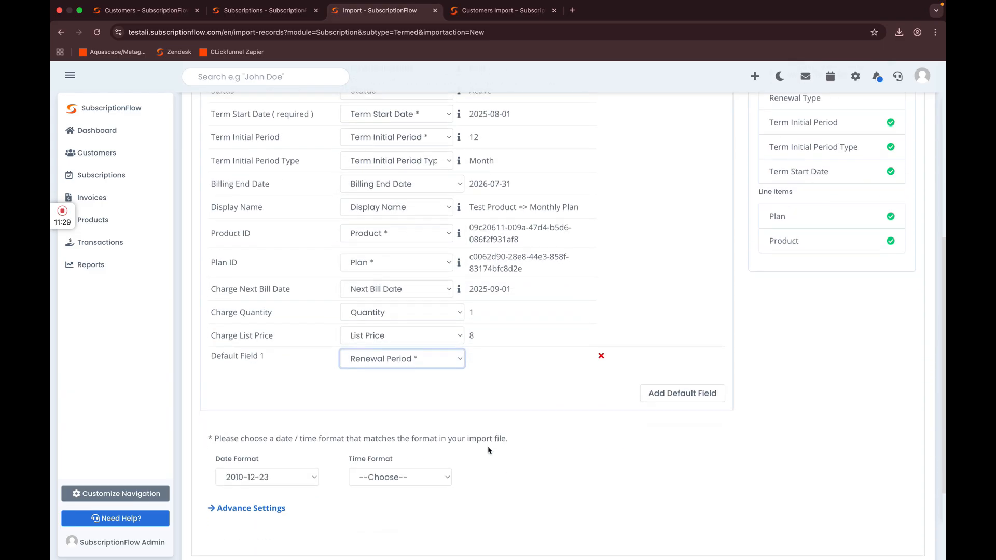
left_click(509, 361)
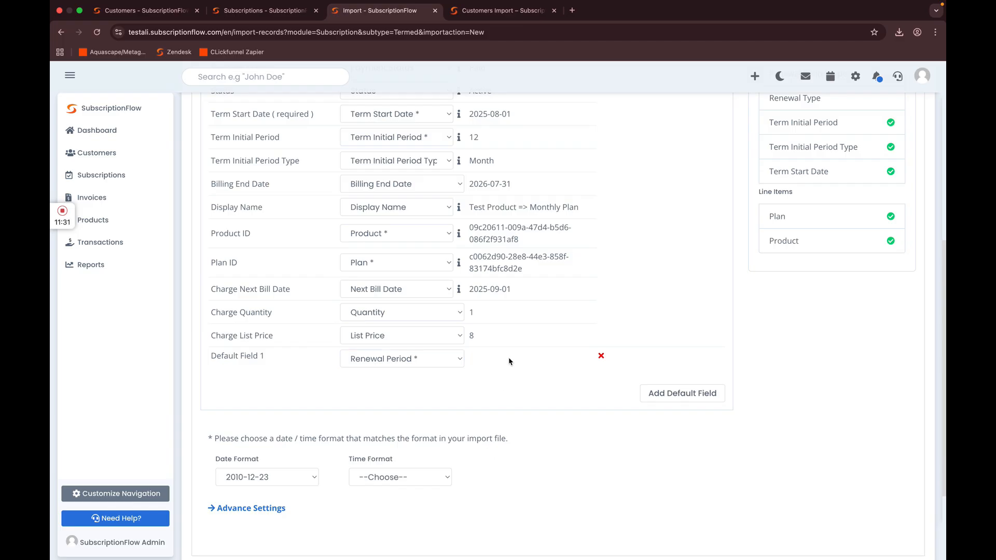
left_click(489, 358)
type("12")
Add a second default field for Renewal Period Type and set its value to Month.
left_click(682, 393)
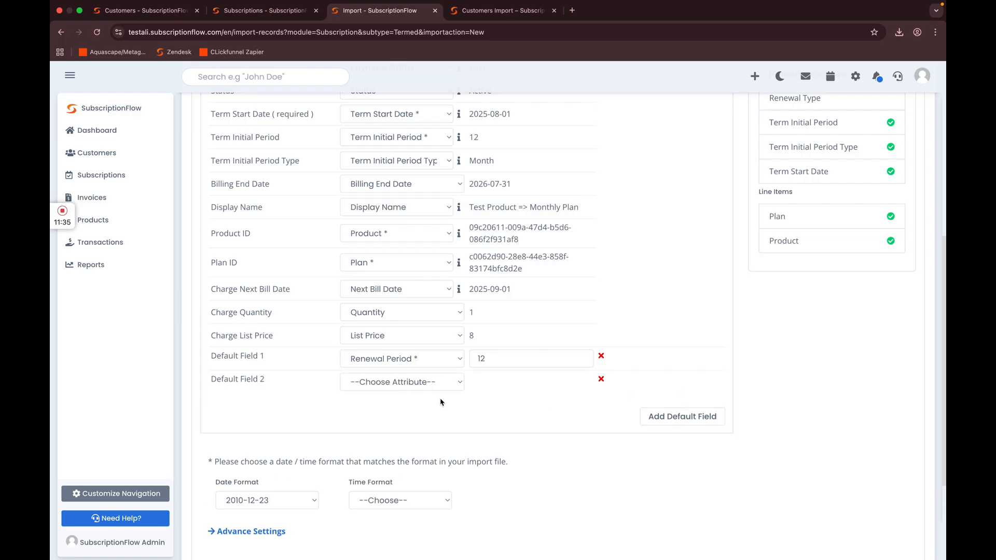
left_click(433, 378)
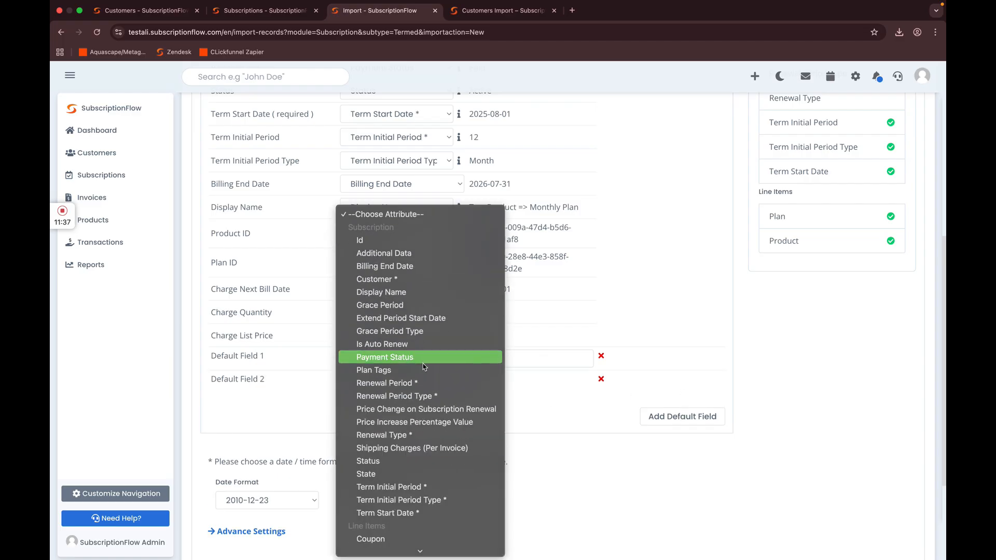
left_click(423, 396)
scroll(508, 361, "down", 2)
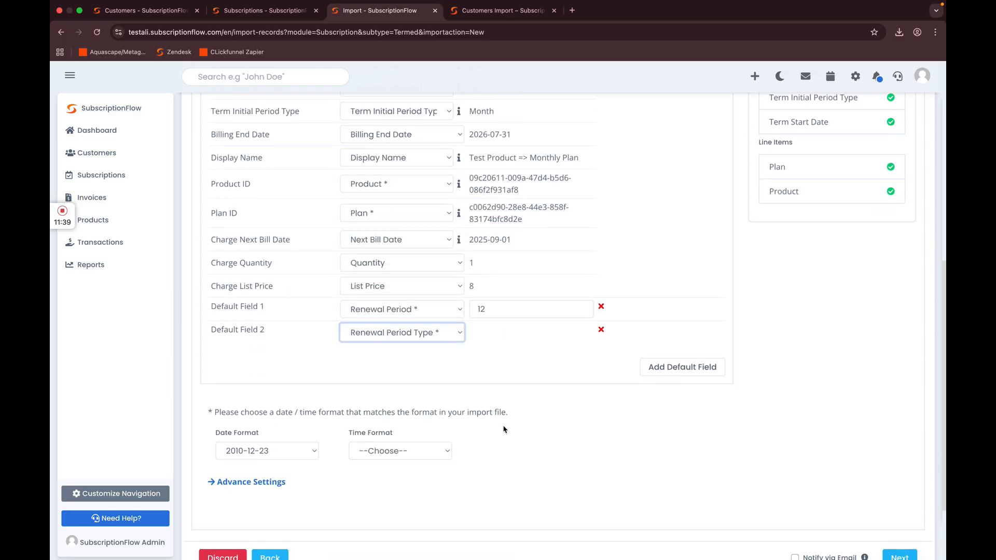
left_click(510, 345)
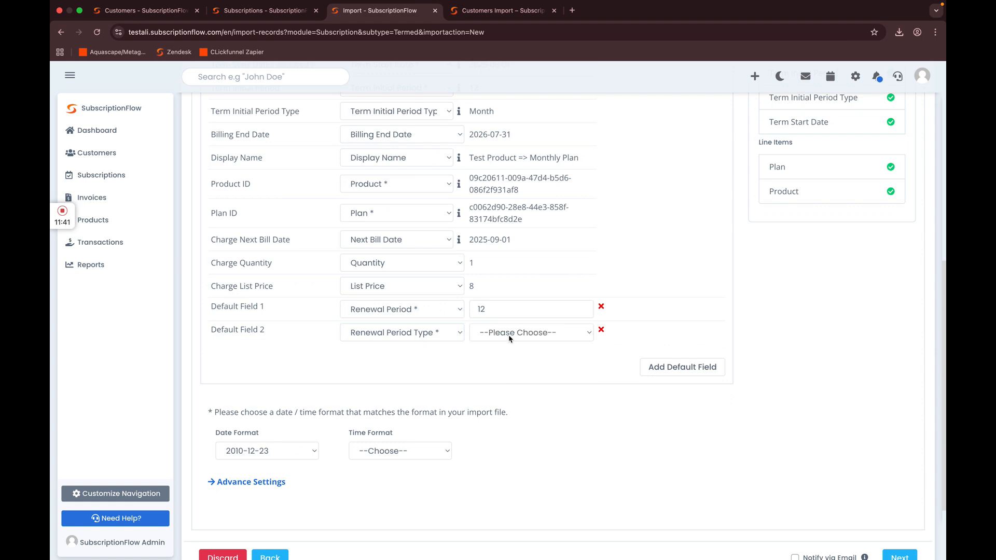
left_click(508, 336)
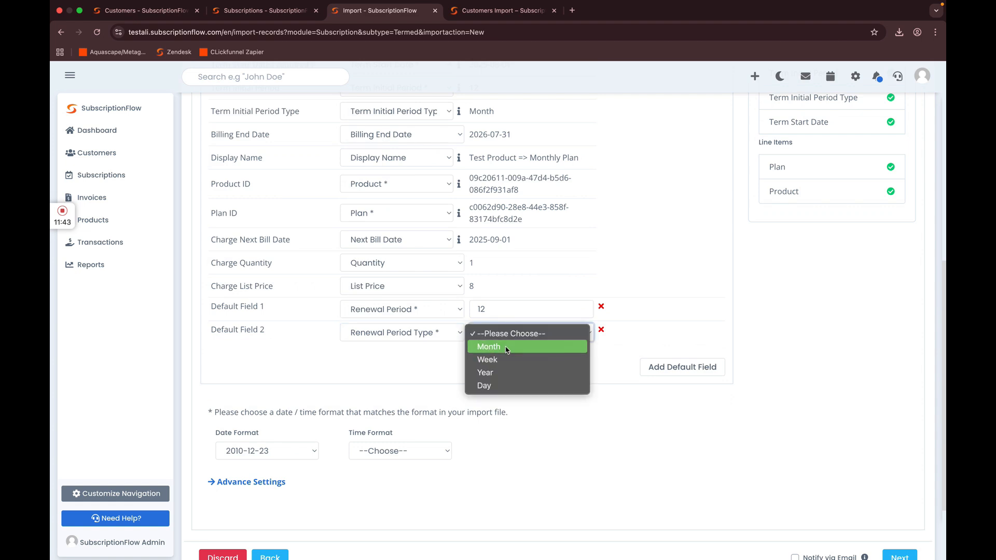
left_click(506, 348)
Add a third default field for Renewal Type and set its value to Renew with Specific Term.
left_click(662, 366)
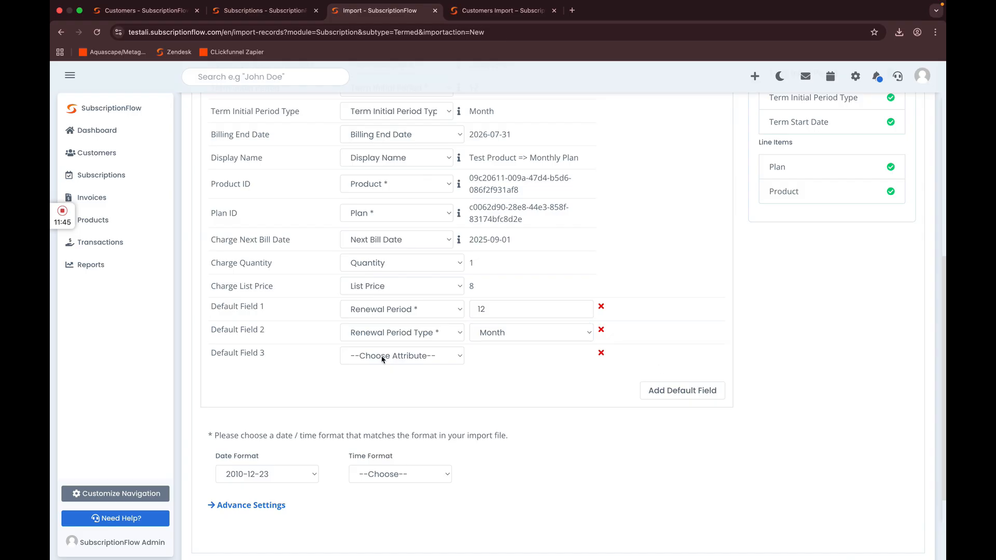
left_click(383, 357)
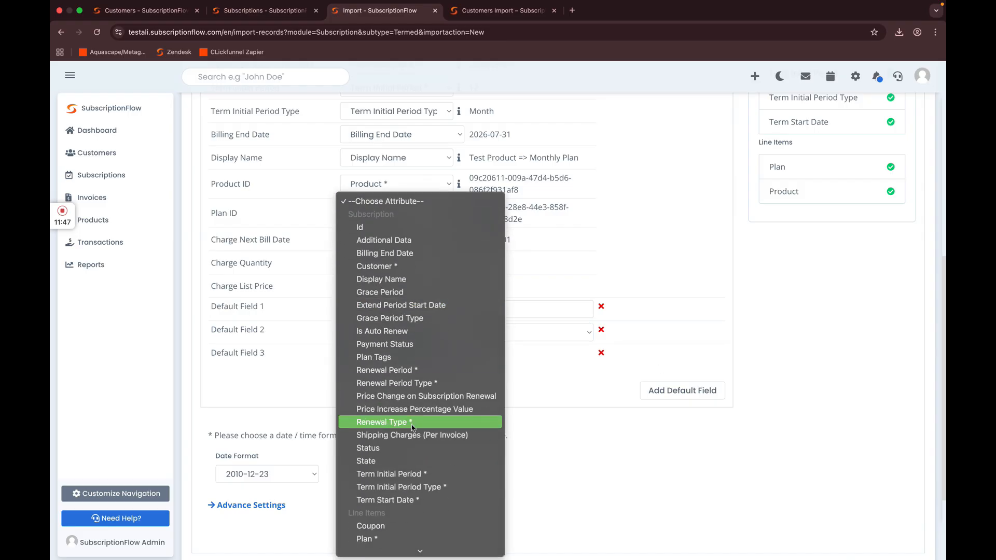
left_click(413, 426)
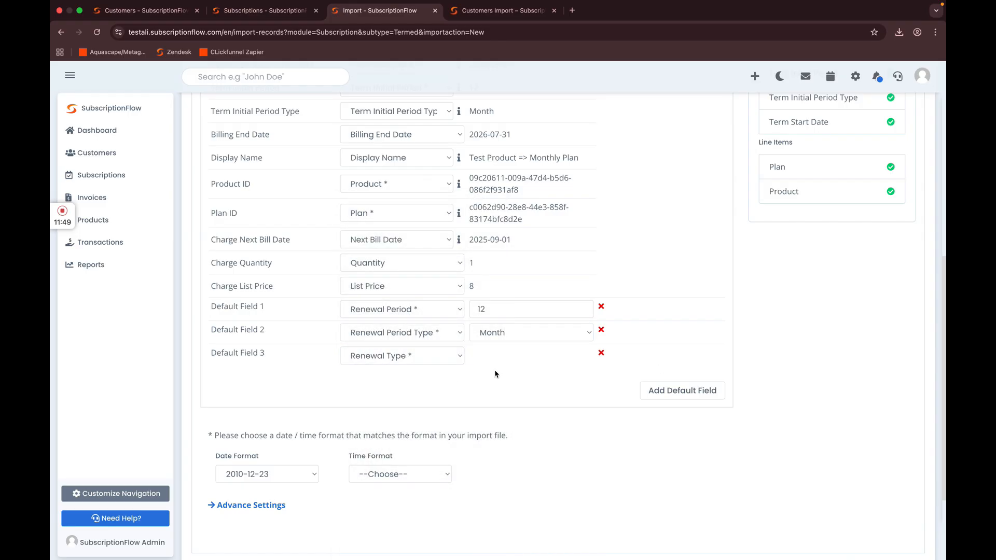
left_click(481, 358)
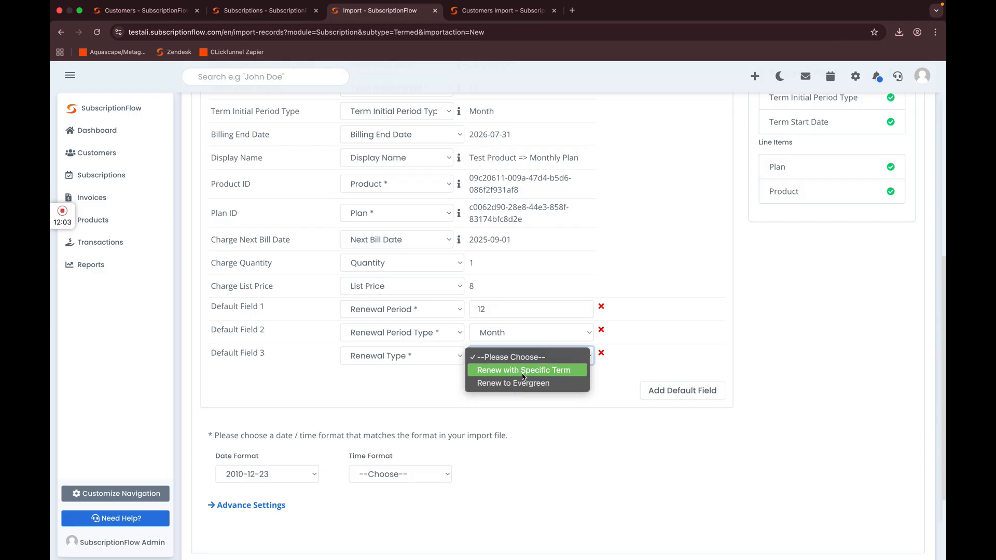
left_click(475, 369)
Expand the advance settings, try the Update existing option, and switch back to Do not import existing.
scroll(513, 388, "up", 3)
scroll(584, 402, "down", 5)
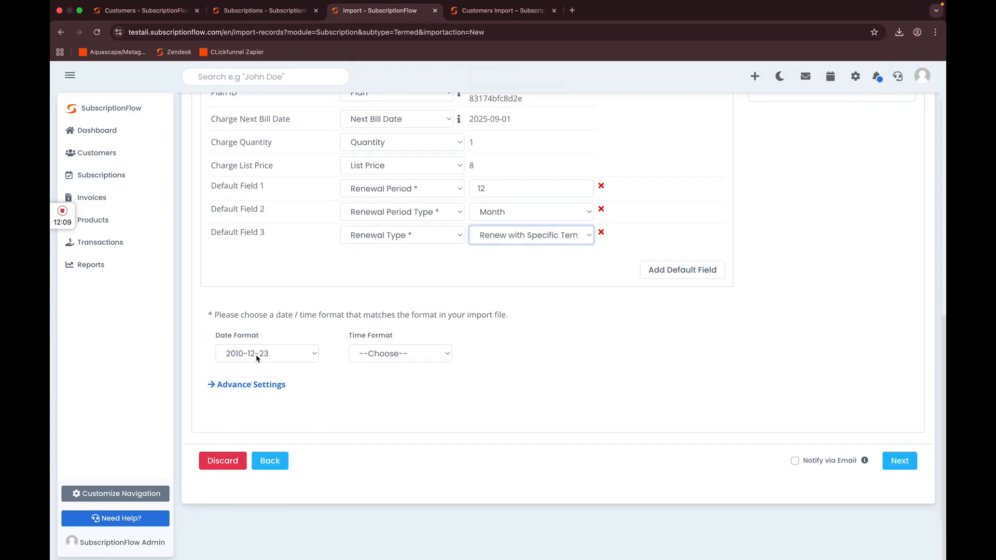
left_click(251, 384)
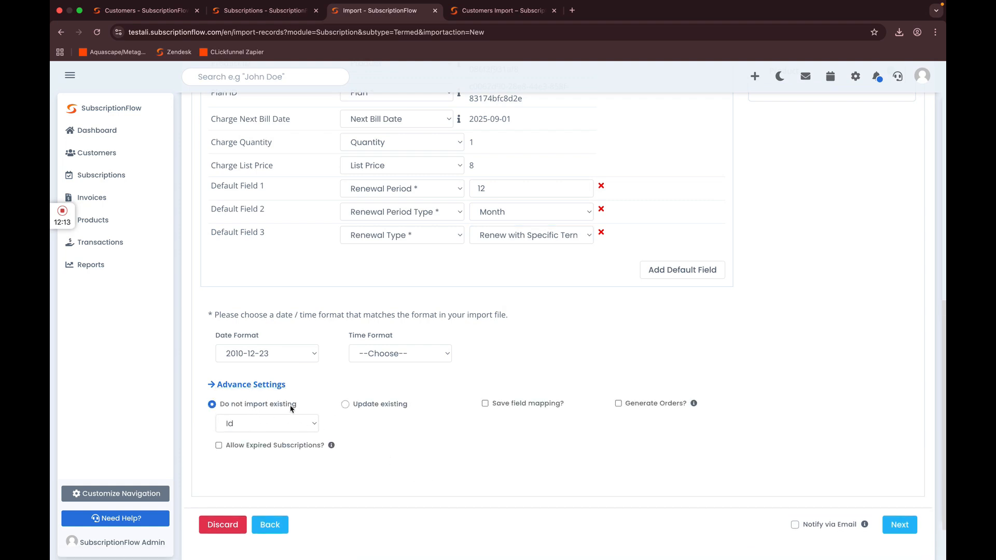
left_click(386, 406)
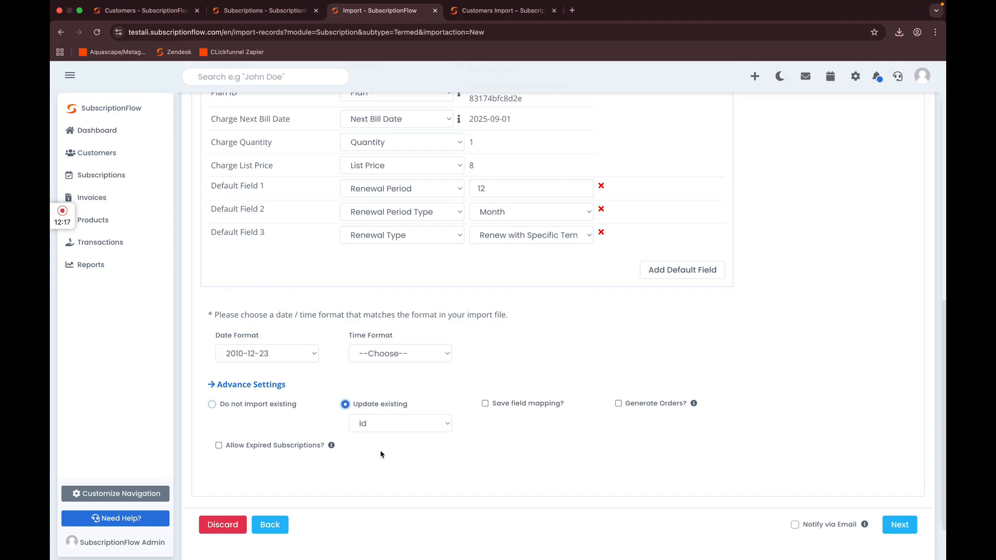
left_click(247, 410)
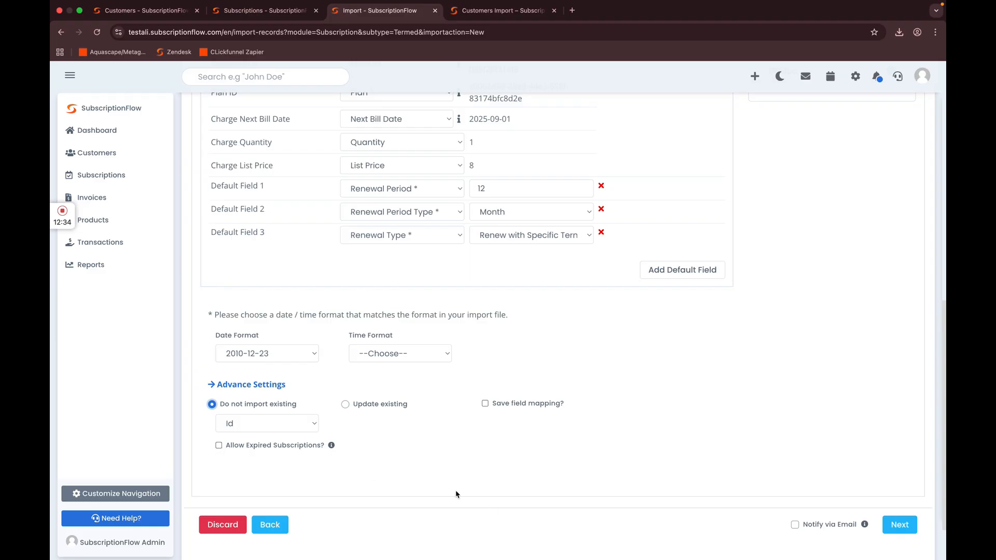
Look over the import settings once more and proceed to the import confirmation.
scroll(456, 494, "up", 1)
scroll(456, 494, "up", 10)
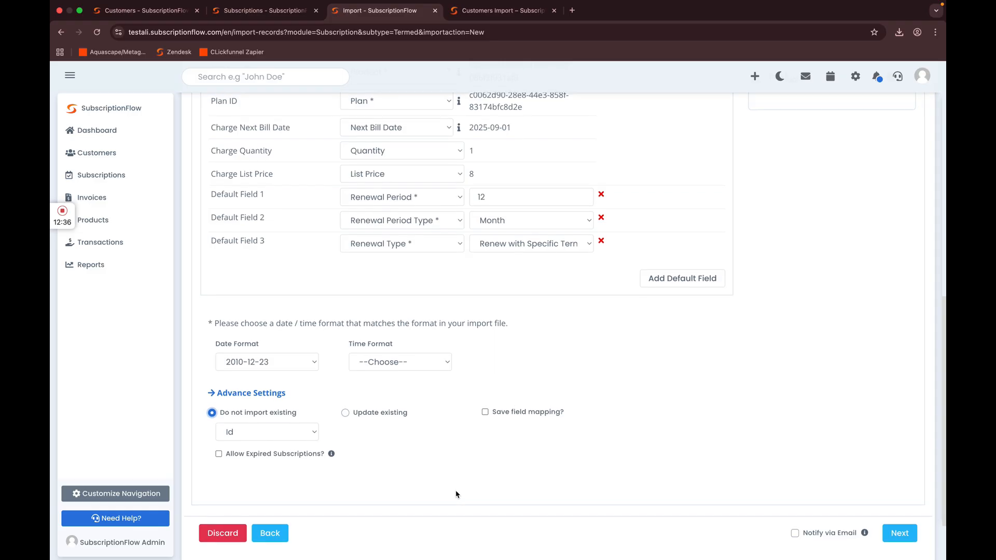
scroll(459, 403, "down", 12)
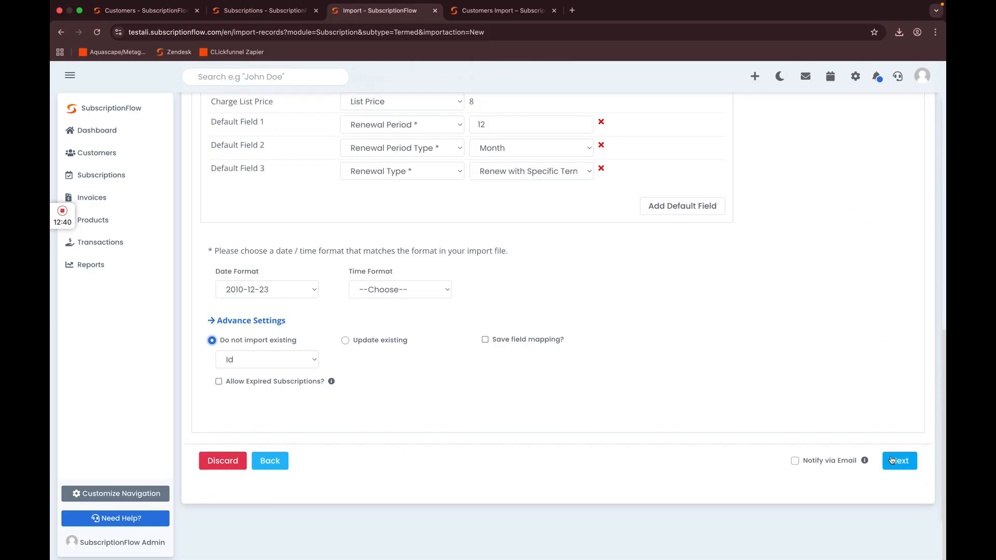
left_click(891, 460)
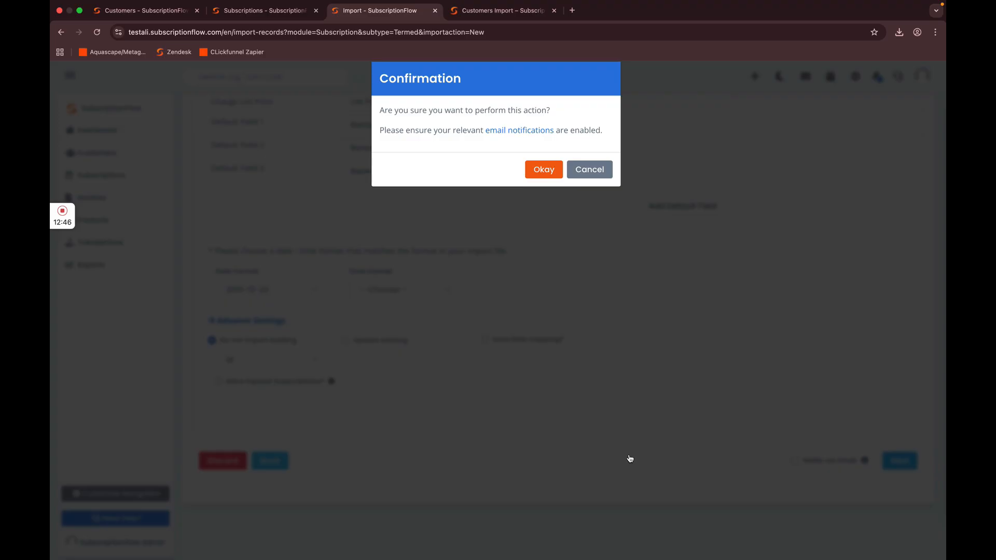
Confirm the termed subscriptions import and review the imported, updated, failed and total record columns in the import results.
key("Return")
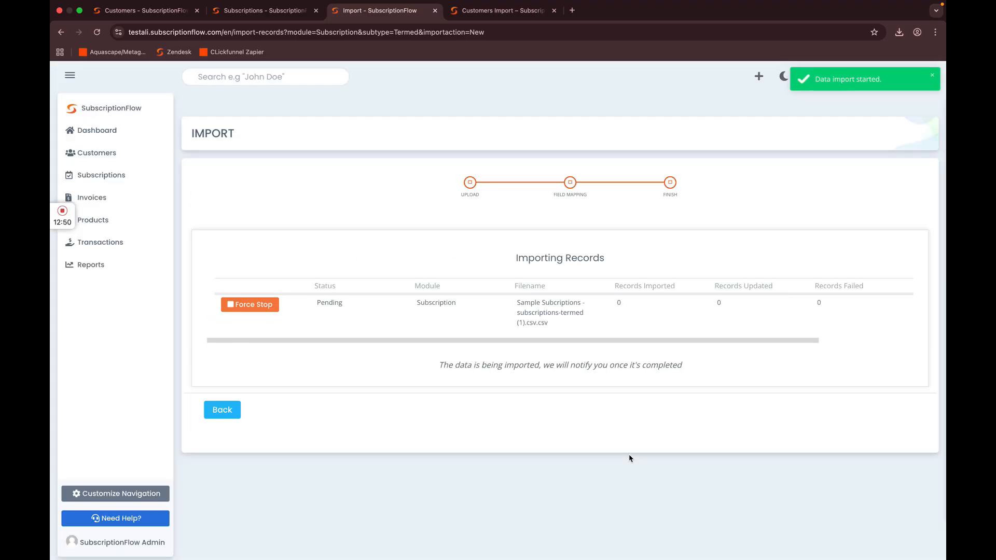
scroll(641, 336, "right", 3)
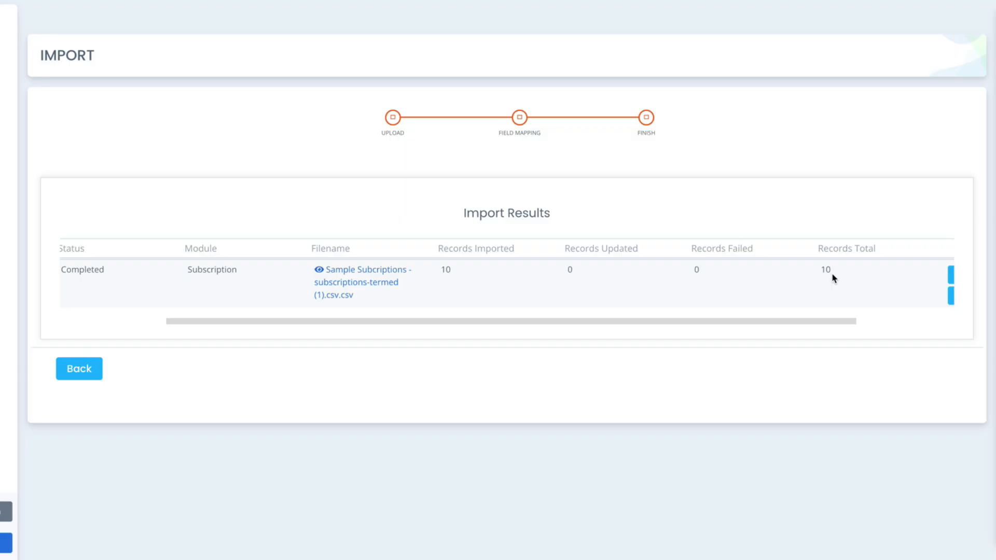
scroll(808, 274, "right", 1)
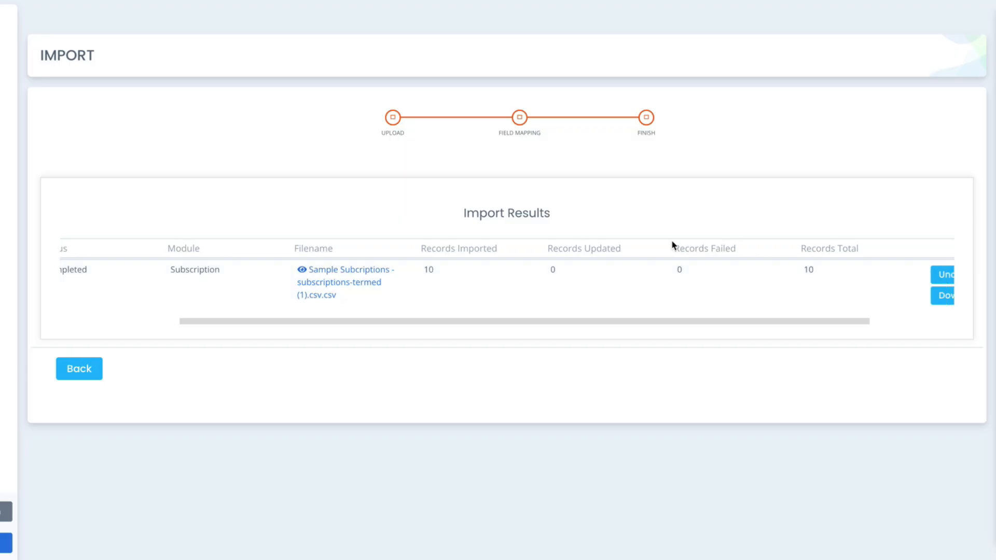
scroll(670, 275, "right", 3)
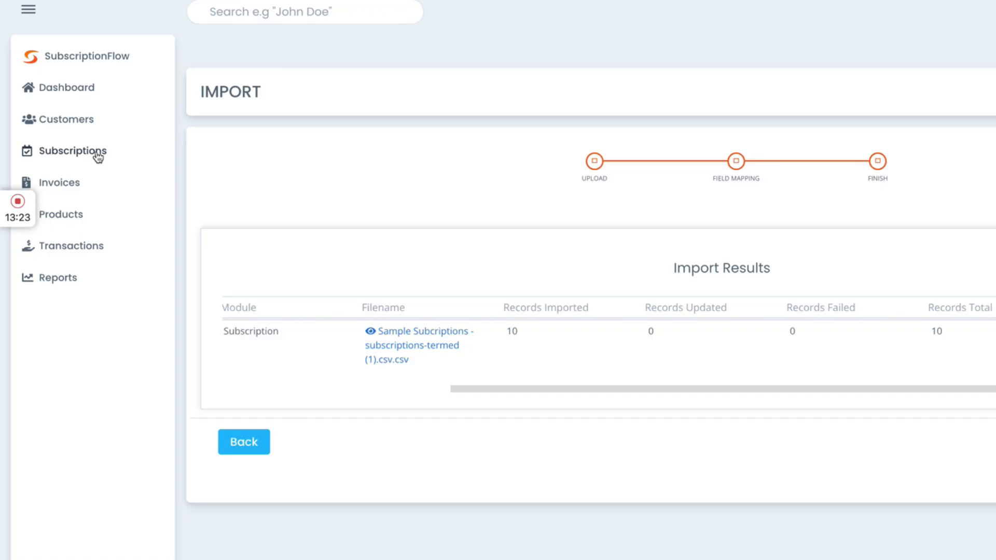
Open the topmost imported Monthly Plan subscription and check its start date, next bill date, billing end date and plan charges.
left_click(98, 156)
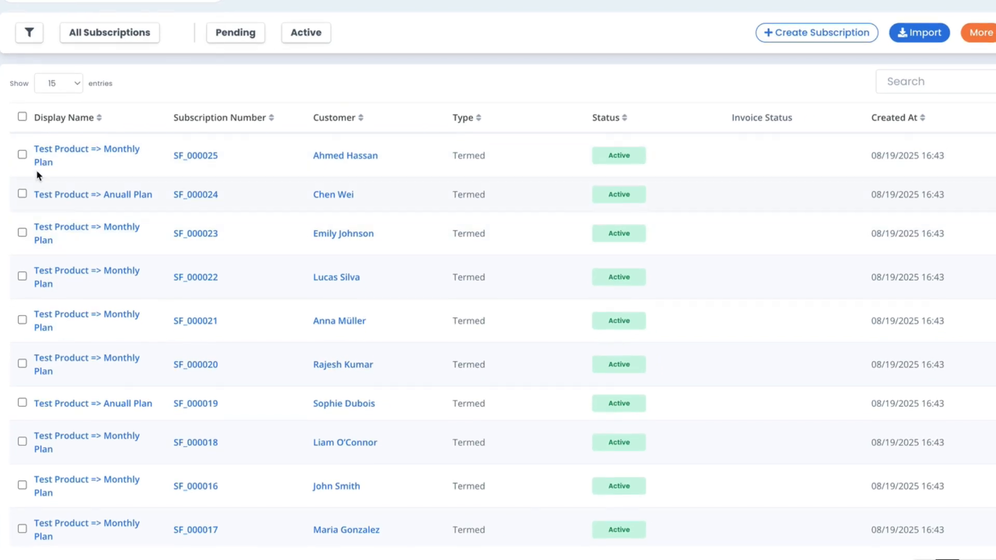
left_click(95, 158)
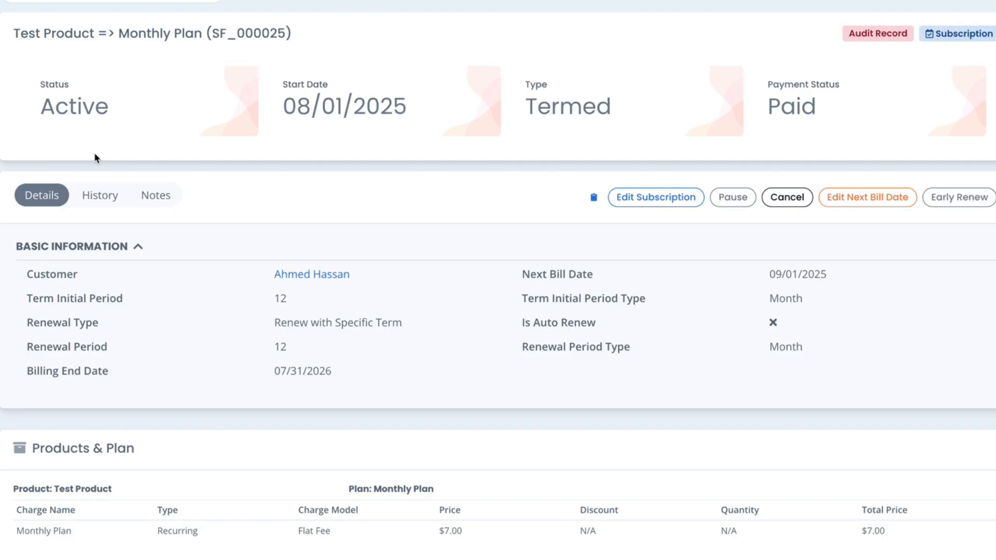
scroll(407, 175, "down", 1)
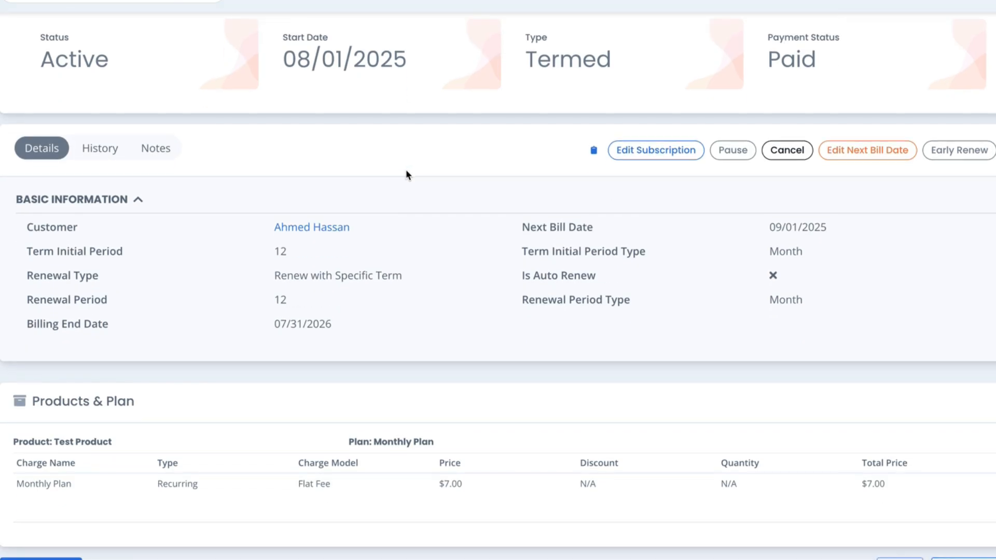
triple_click(296, 323)
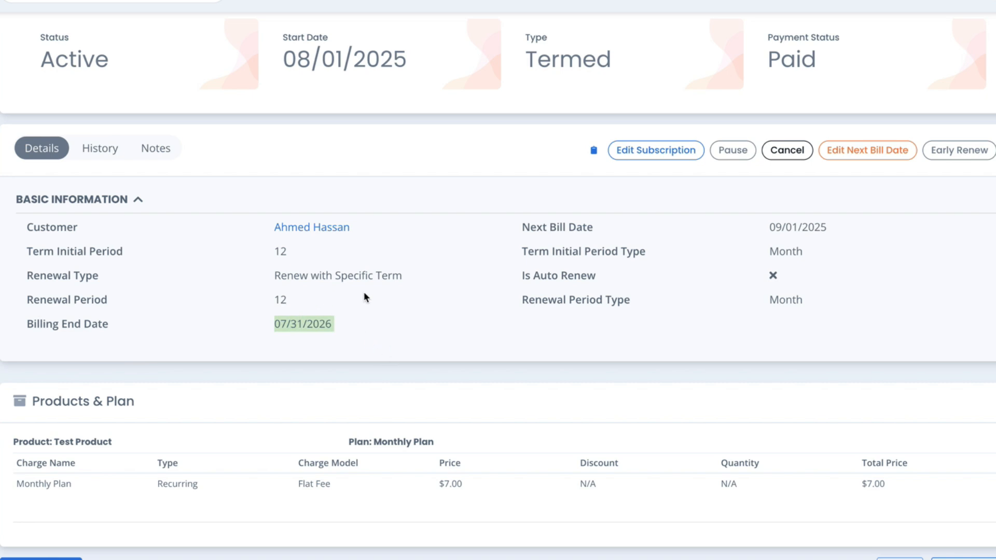
scroll(347, 166, "up", 1)
double_click(321, 117)
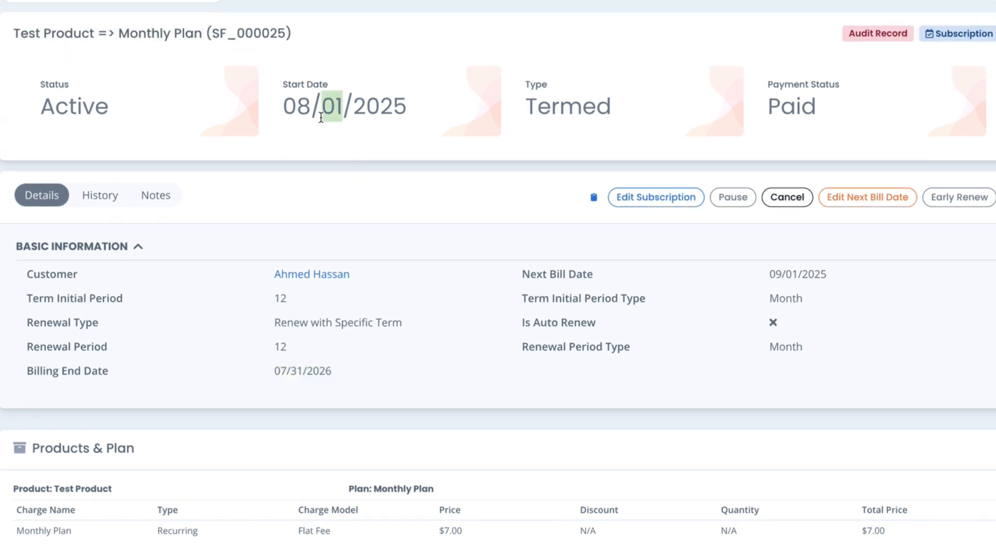
triple_click(793, 274)
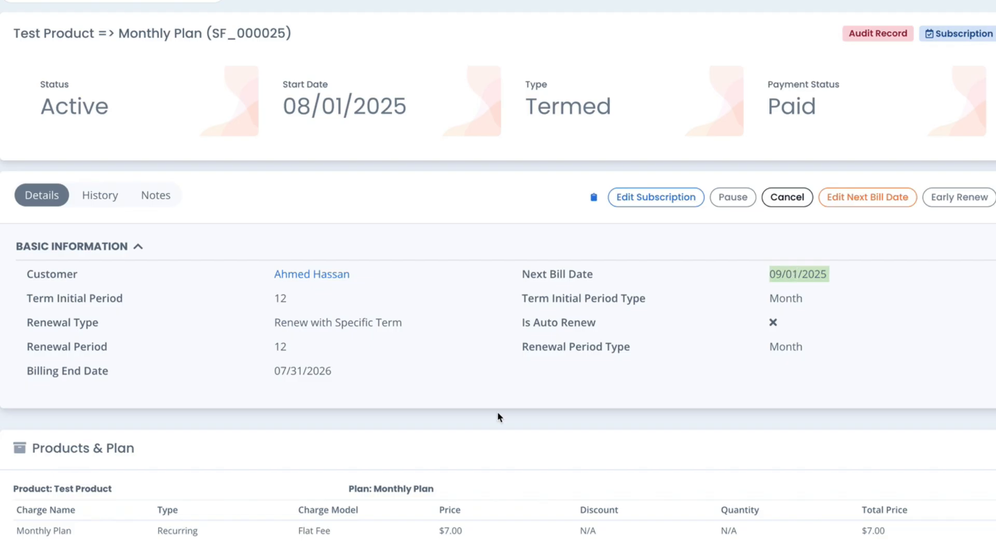
scroll(497, 417, "down", 3)
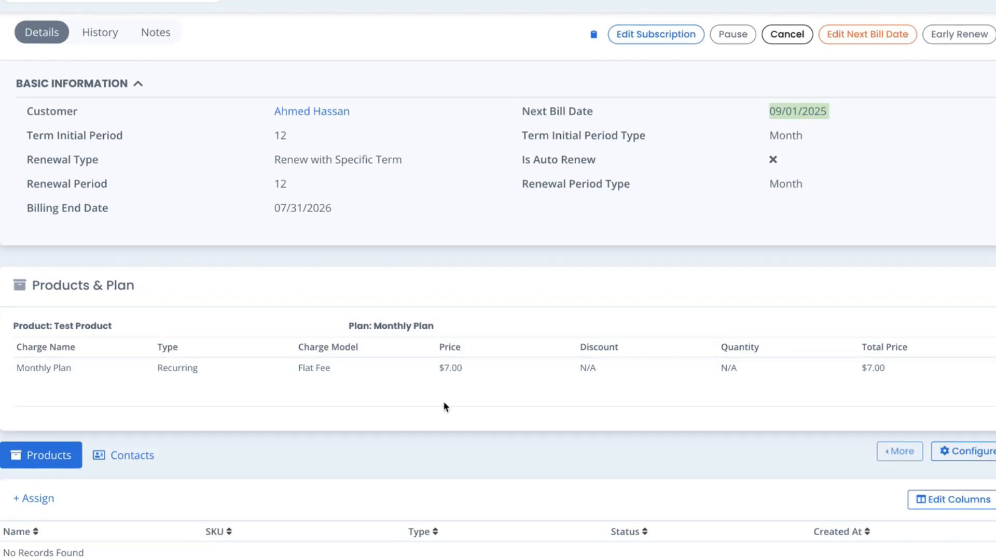
scroll(443, 406, "up", 3)
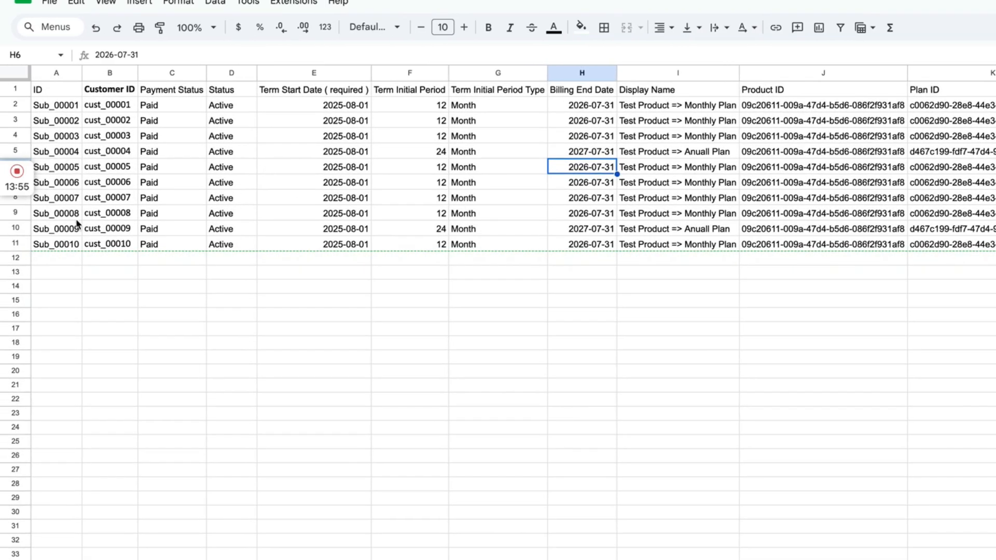
Switch to the source Google Sheet and inspect the Anuall Plan subscription in row 10 across to its Charge List Price.
left_click(70, 235)
scroll(431, 224, "right", 10)
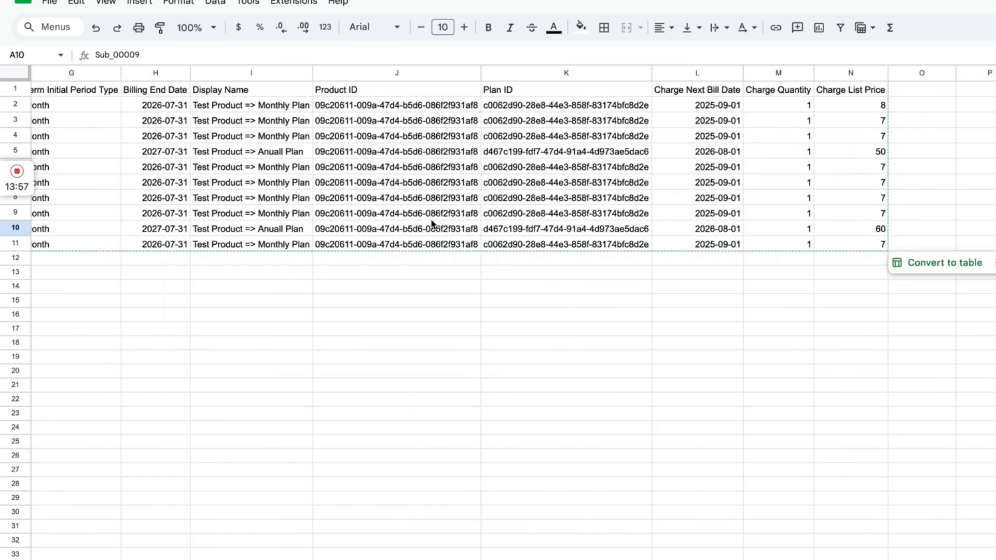
left_click(794, 229)
scroll(795, 229, "left", 10)
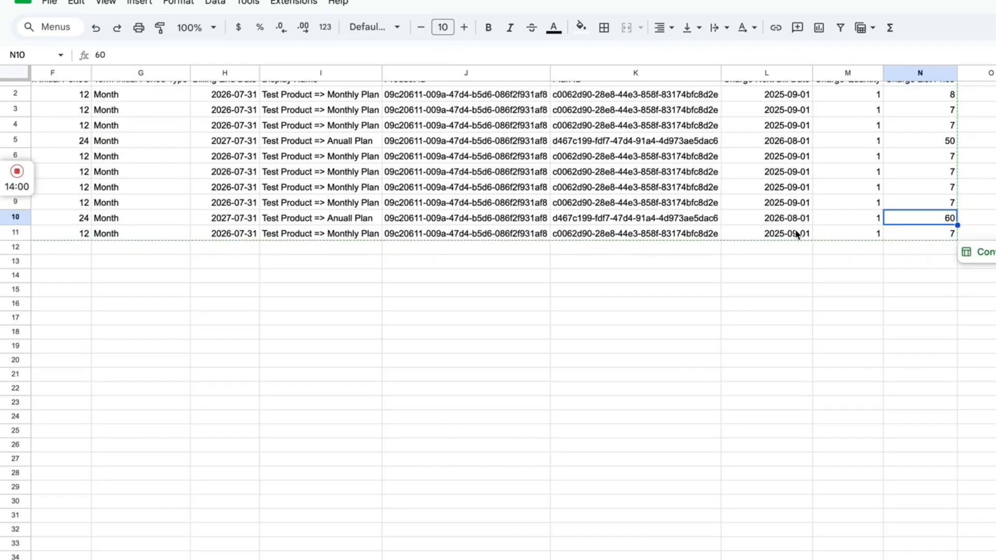
Take the subscription ID from row 10 of the sheet and open that subscription's record in SubscriptionFlow through its URL.
left_click(61, 225)
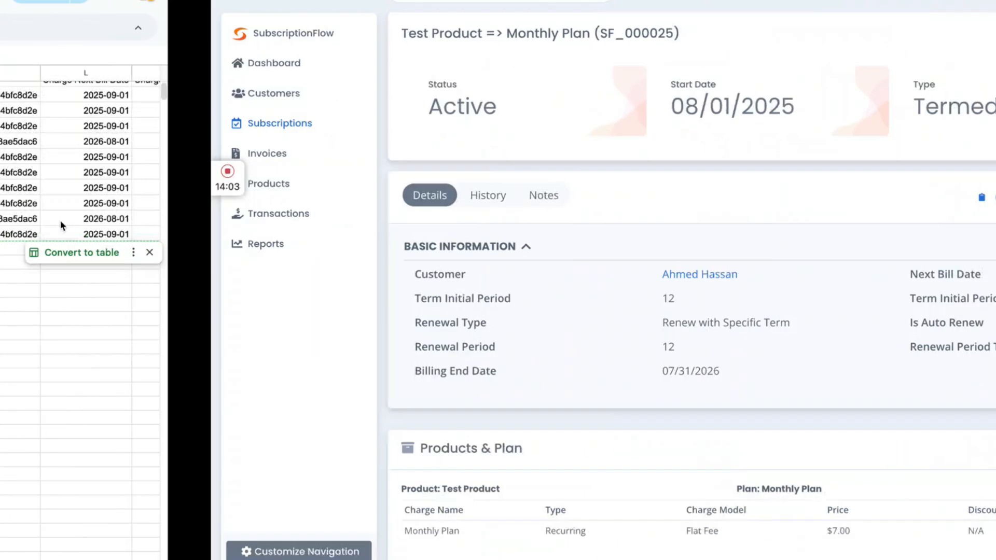
left_click_drag(339, 2, 474, 6)
type("Sub_00009")
key("Return")
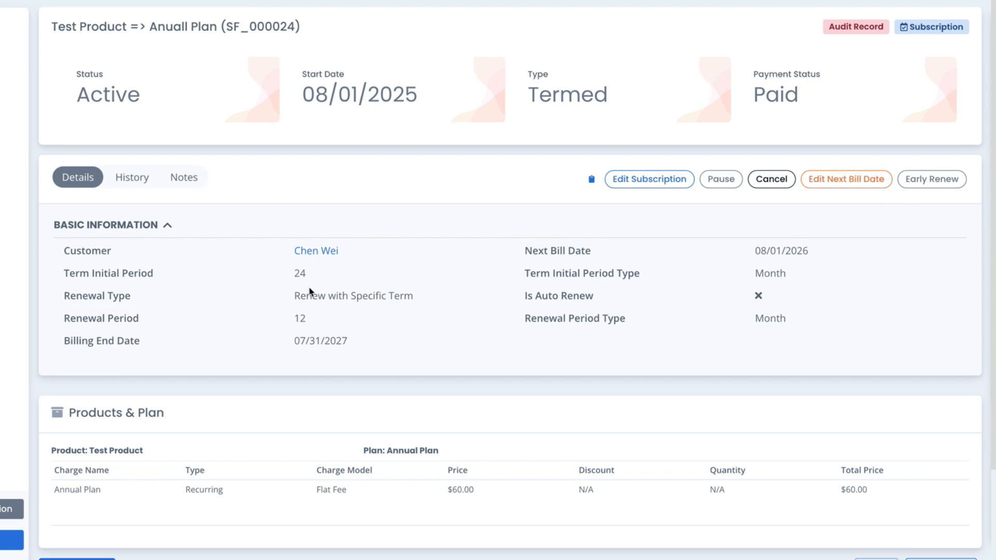
Check the Annual Plan subscription's billing end date, next bill date and charge price against the source data.
triple_click(322, 345)
triple_click(785, 250)
scroll(485, 205, "down", 1)
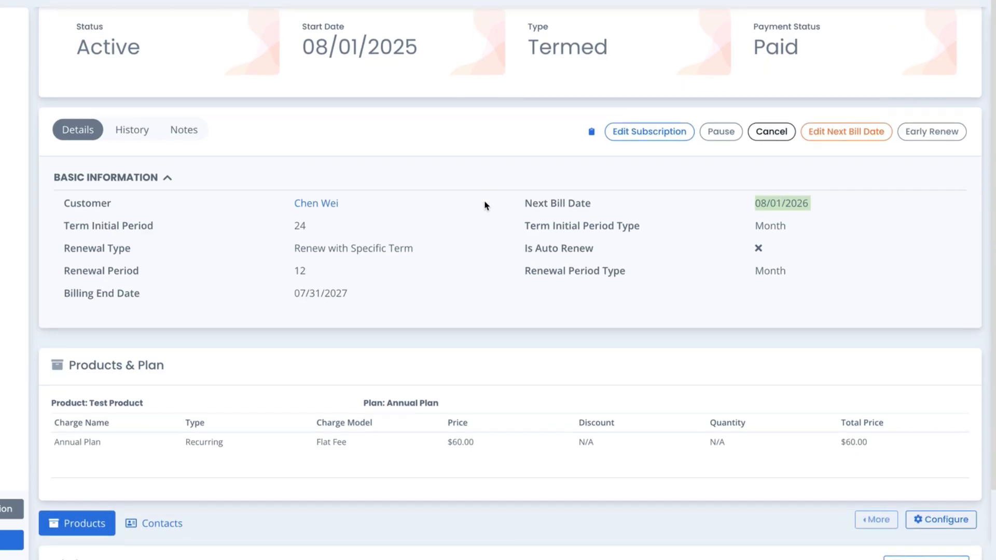
triple_click(456, 419)
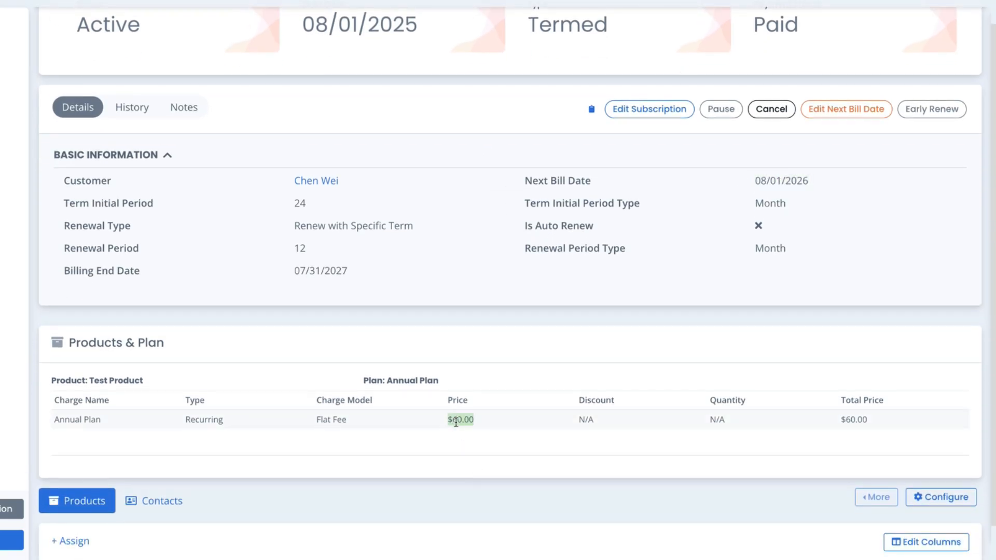
left_click(472, 429)
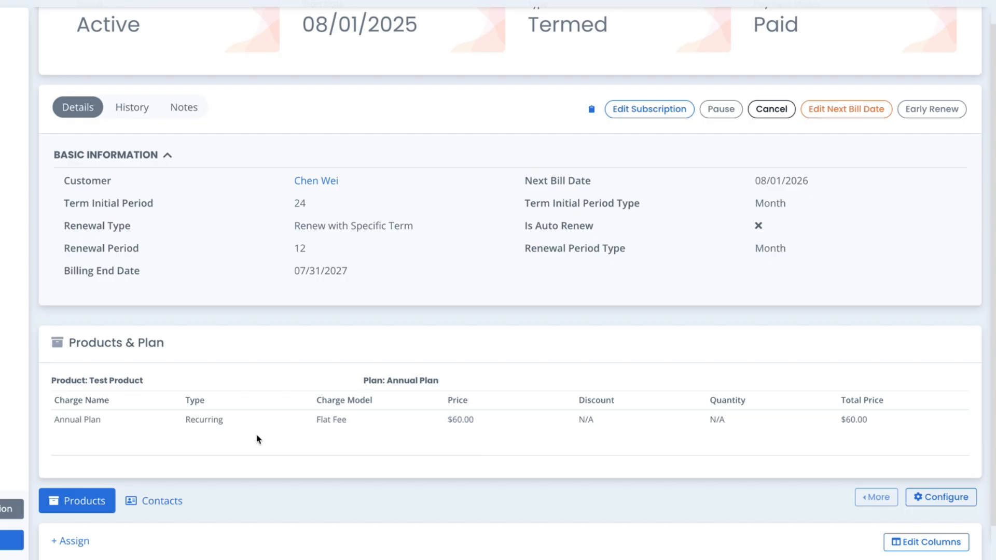
double_click(448, 419)
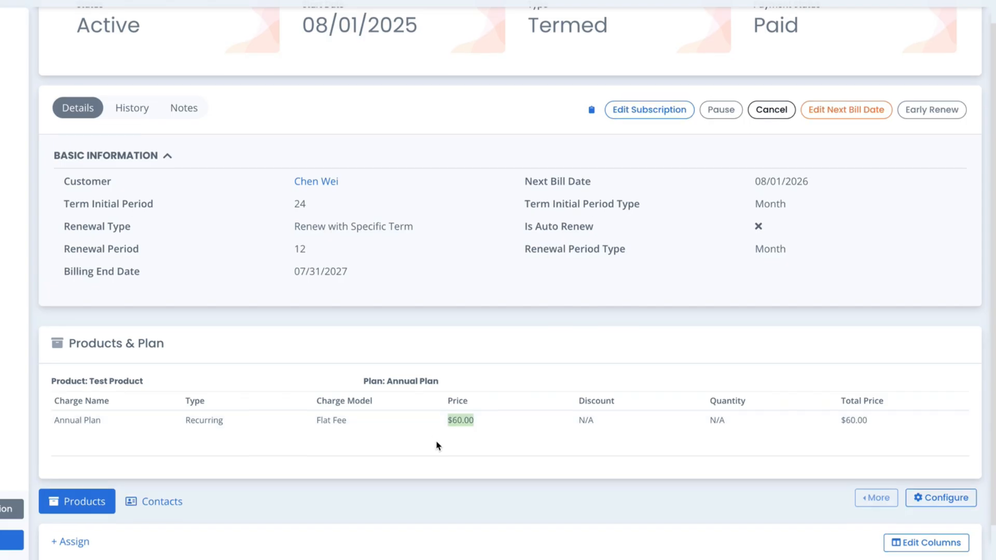
scroll(437, 444, "up", 2)
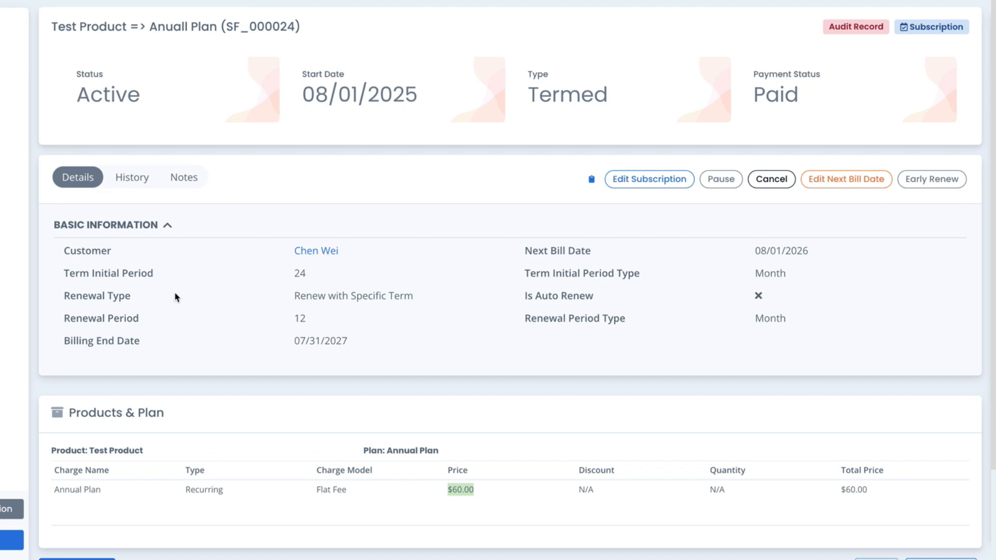
scroll(132, 378, "down", 3)
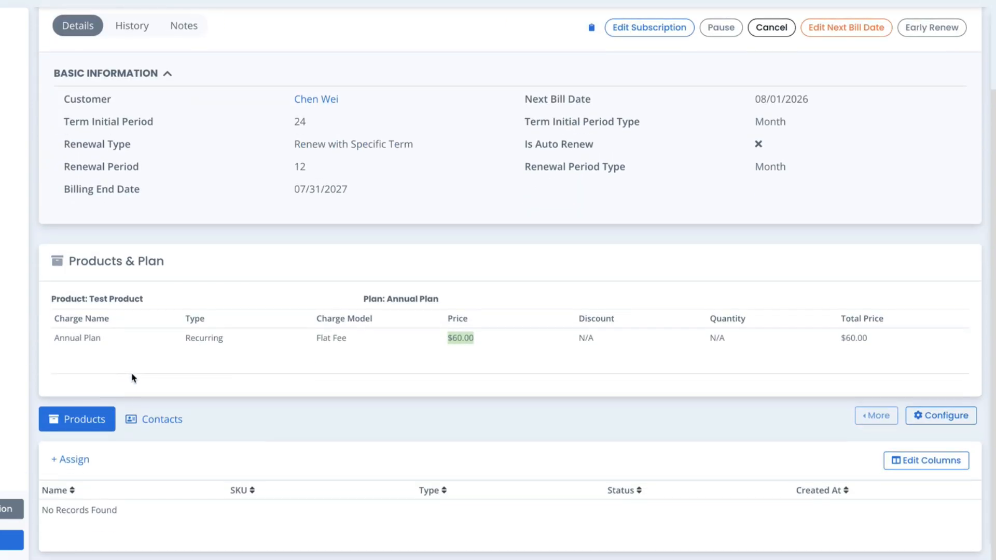
scroll(132, 378, "up", 3)
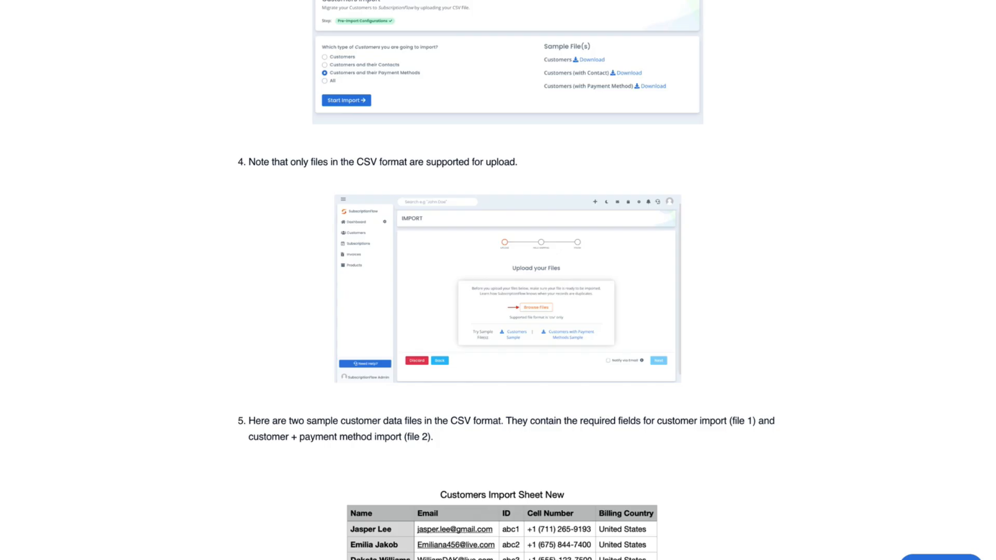
Switch to the Customers Import help article, expand the Import Subscriptions topics and open the Evergreen Subscriptions Import guide.
scroll(187, 149, "up", 15)
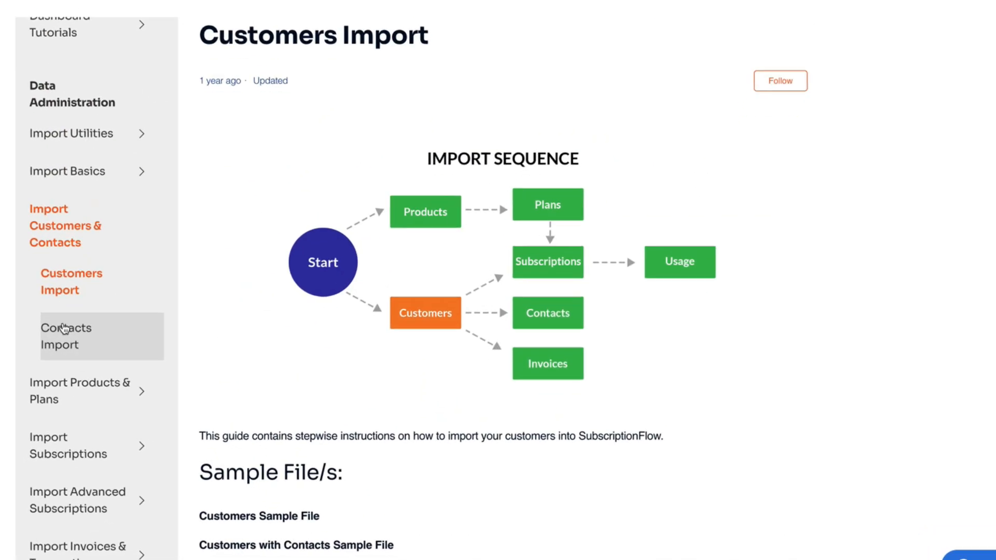
scroll(64, 327, "down", 3)
left_click(90, 290)
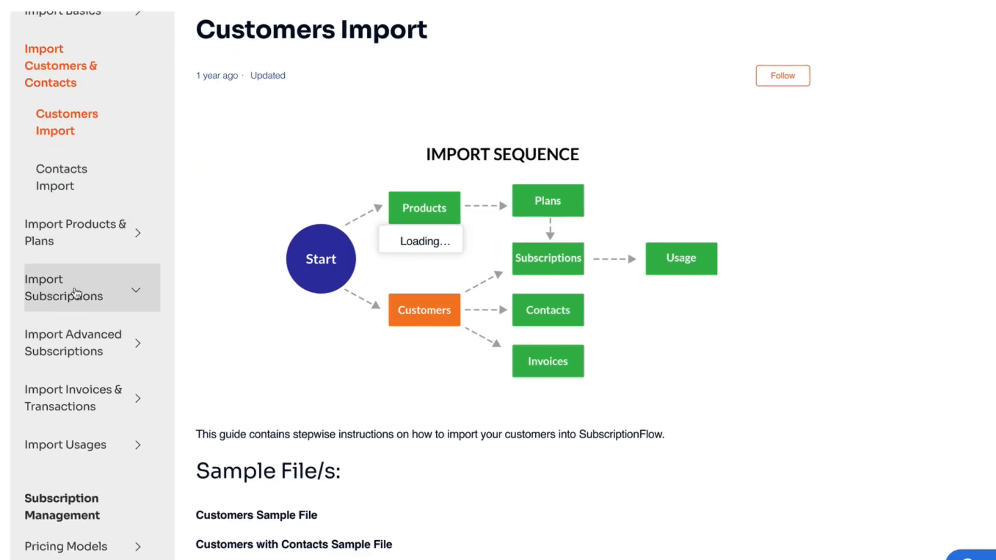
scroll(91, 362, "down", 2)
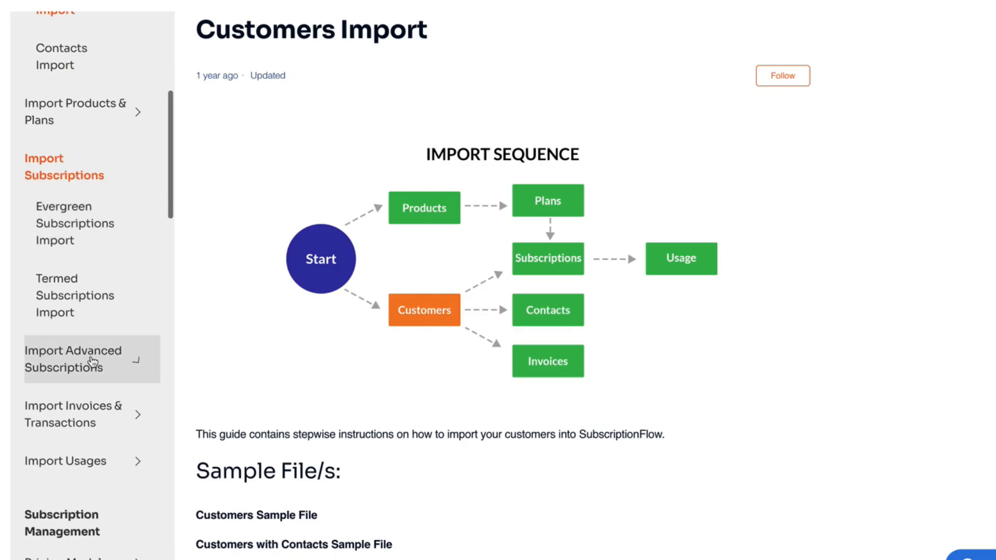
left_click(66, 224)
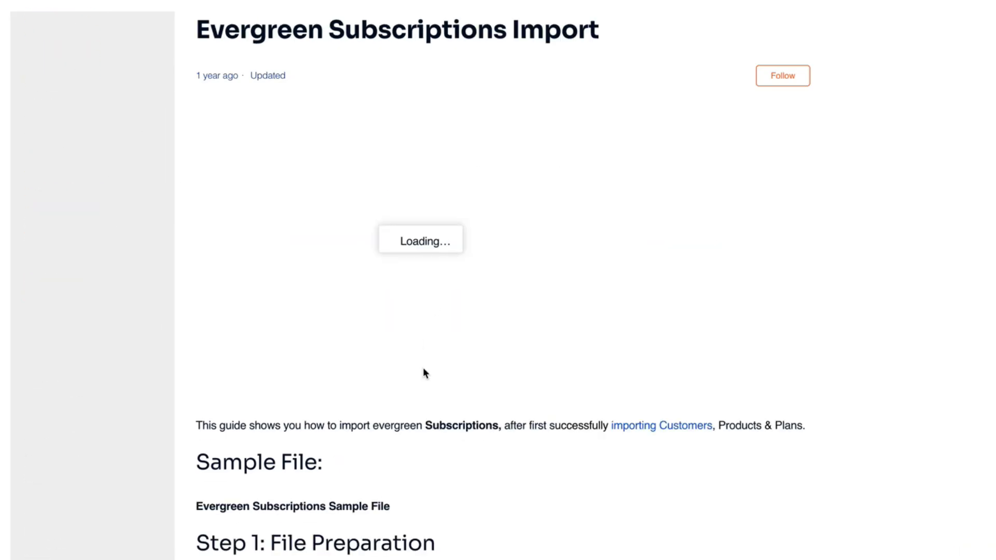
Examine the evergreen import guide's mandatory fields, file upload, default field and date format instructions, and return to its beginning.
scroll(369, 234, "down", 3)
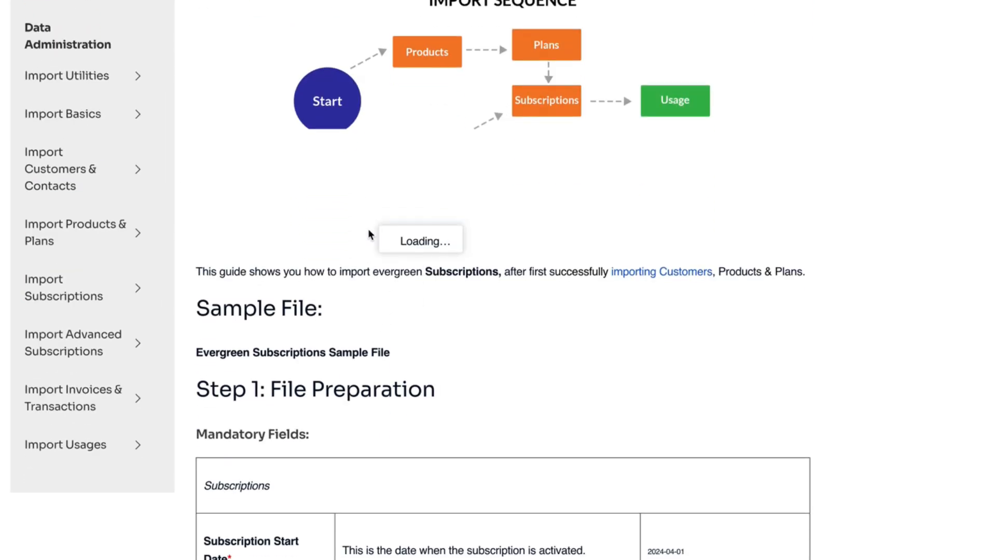
left_click(83, 276)
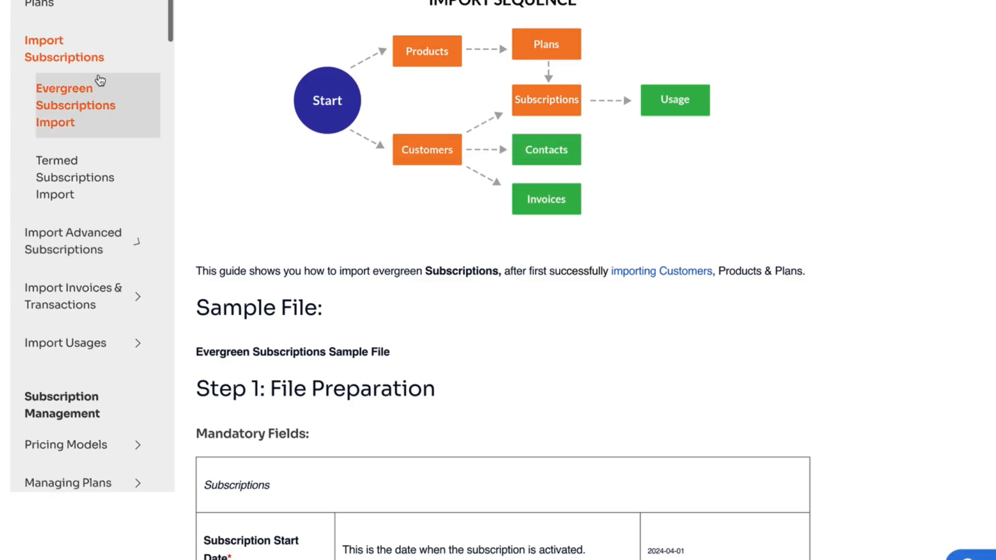
scroll(333, 306, "down", 10)
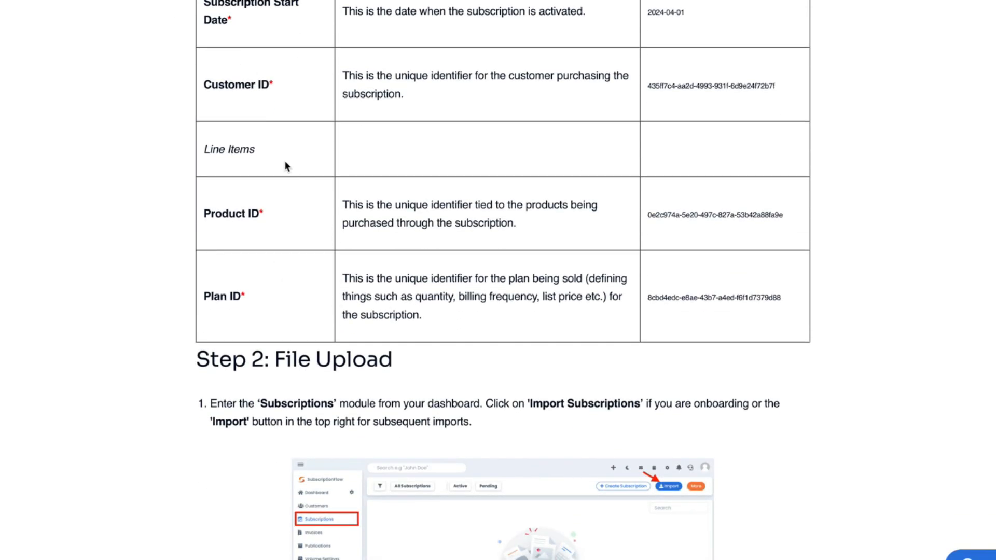
scroll(292, 210, "down", 1)
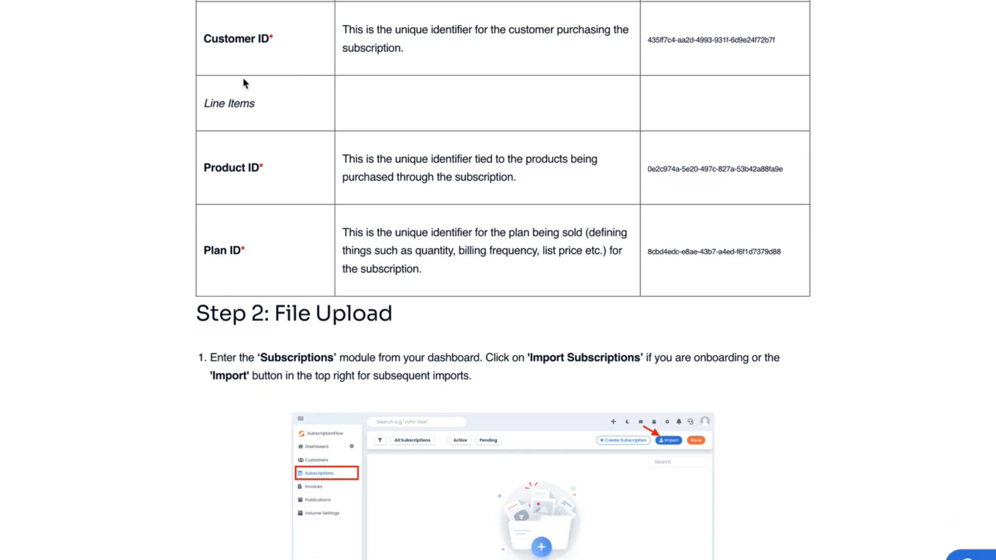
scroll(237, 249, "down", 5)
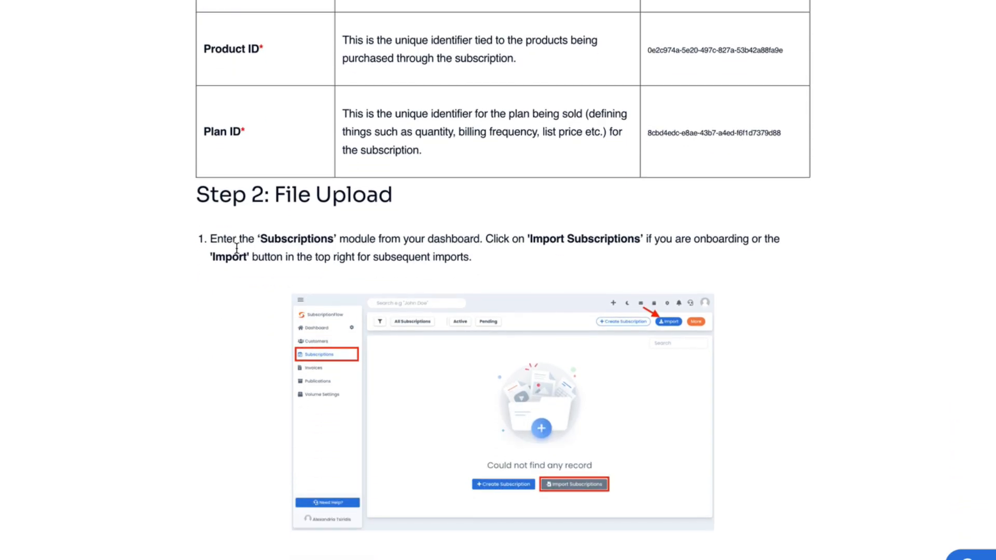
scroll(237, 248, "down", 16)
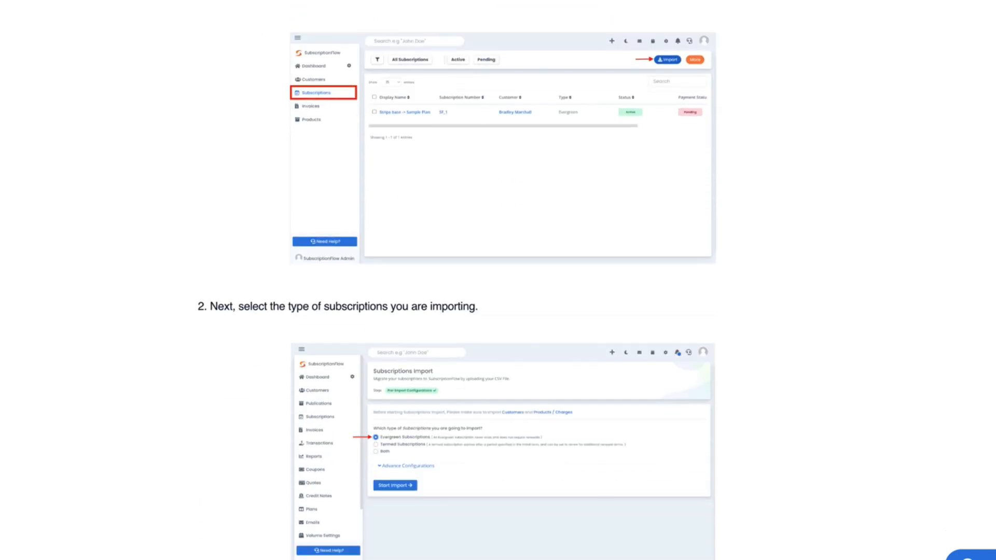
scroll(369, 406, "down", 20)
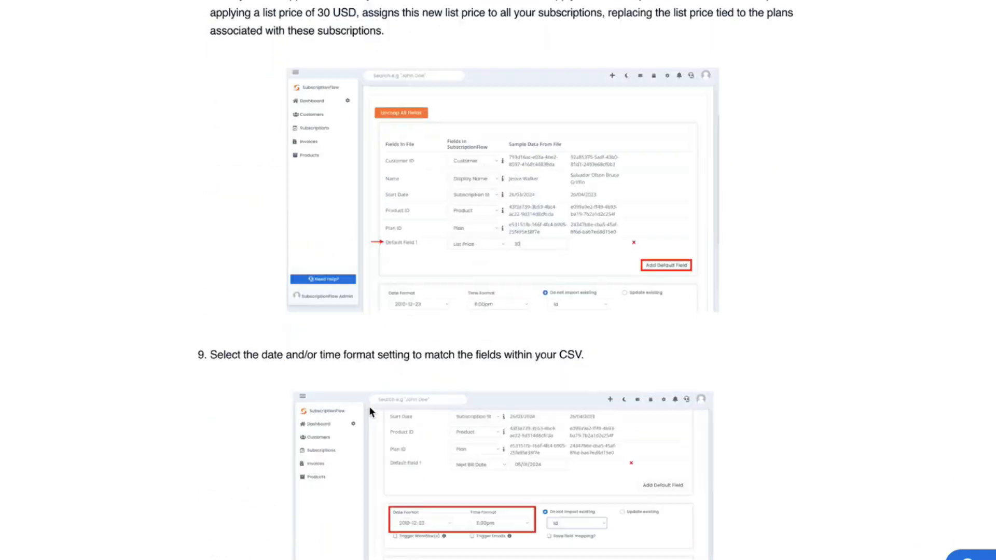
scroll(368, 406, "up", 20)
scroll(369, 406, "up", 15)
scroll(369, 406, "down", 1)
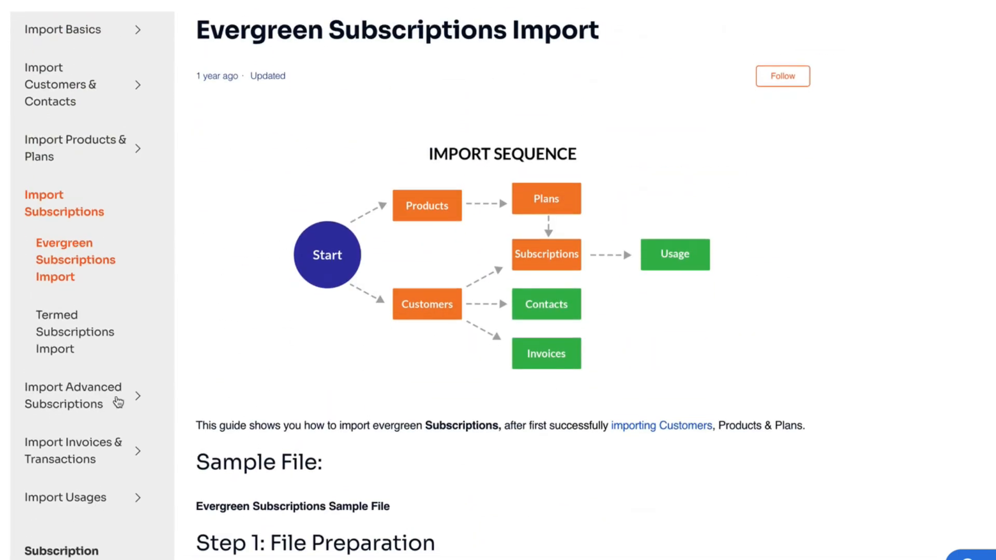
Open the Termed Subscriptions Import guide, examine its mandatory fields, optional fields and file upload instructions, and return to its beginning.
left_click(73, 322)
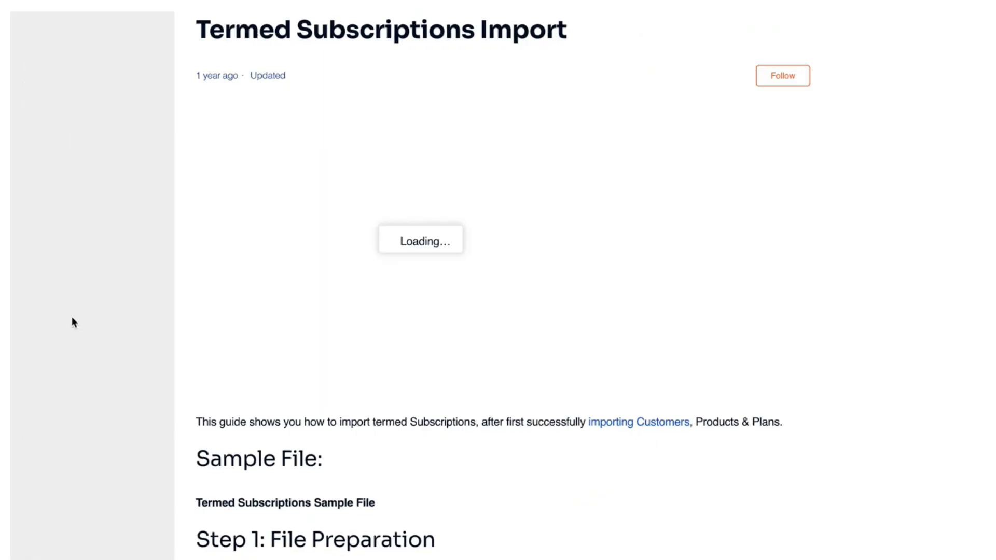
scroll(472, 402, "down", 7)
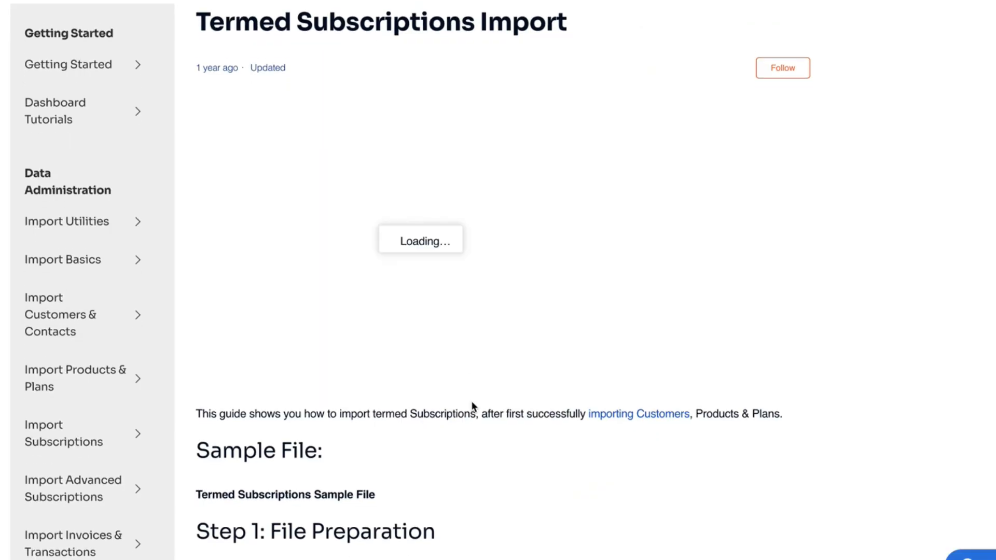
scroll(472, 404, "down", 2)
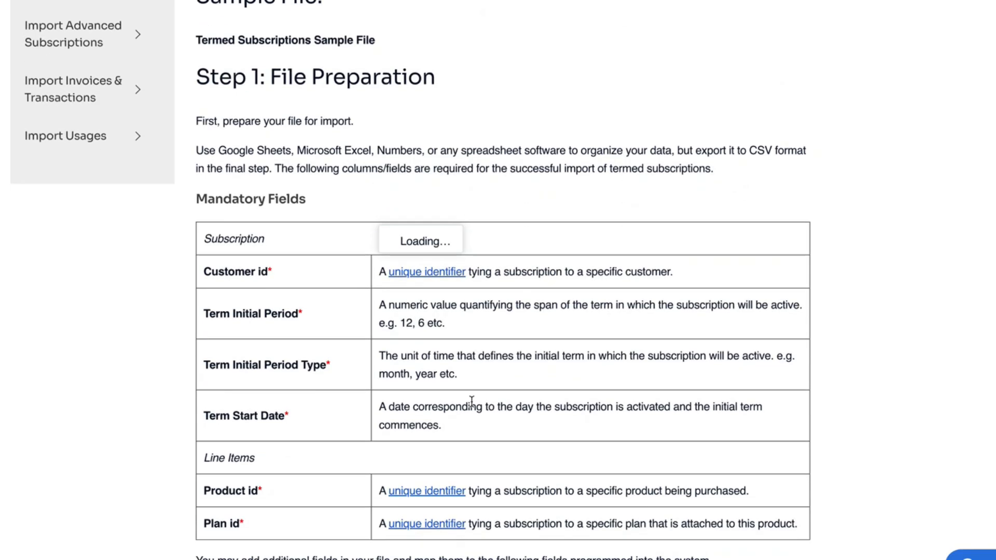
scroll(348, 420, "down", 3)
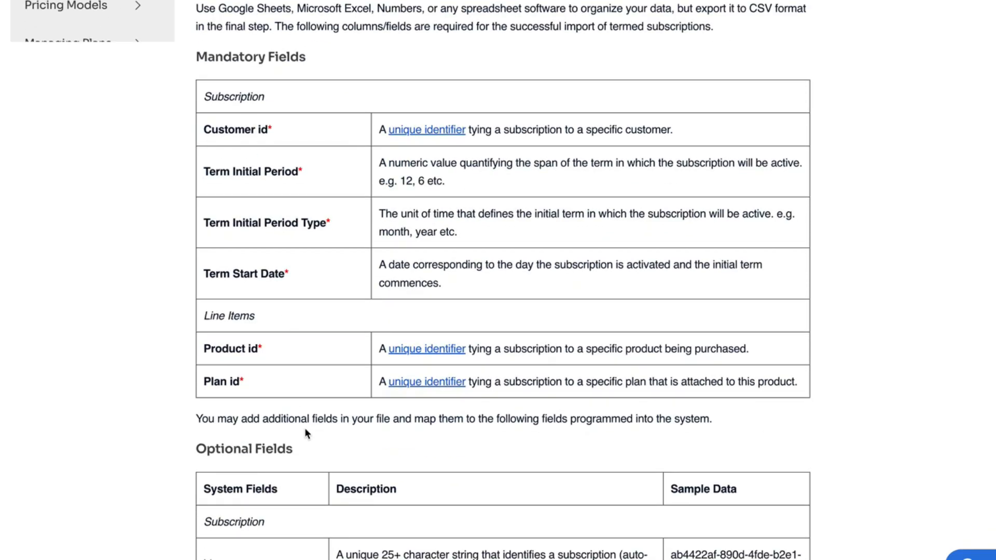
scroll(304, 427, "down", 15)
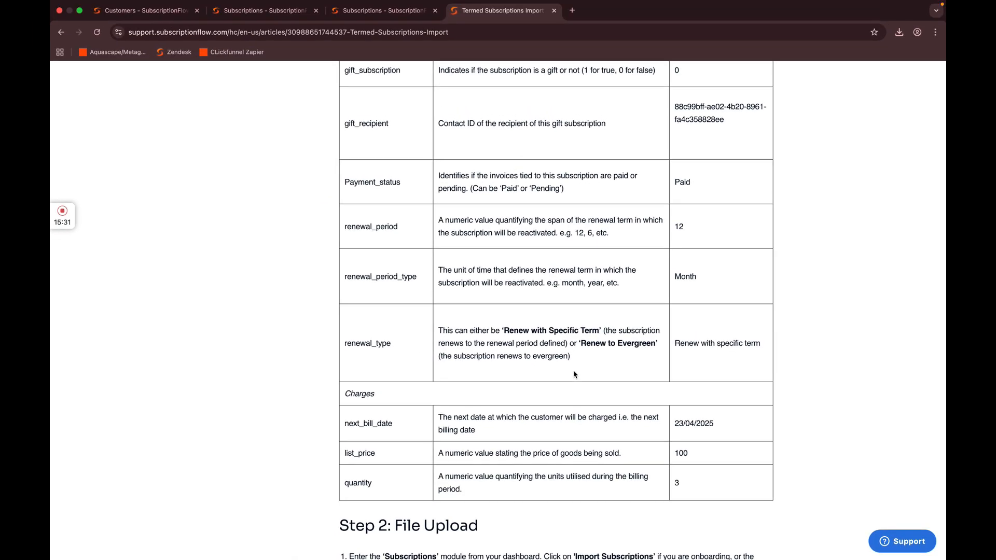
scroll(574, 374, "down", 2)
scroll(574, 374, "down", 9)
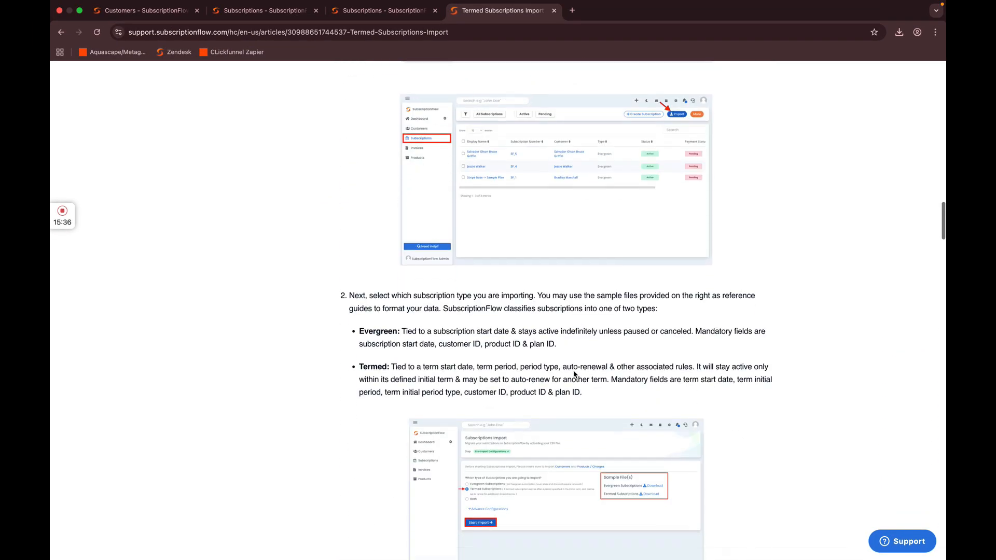
scroll(573, 374, "down", 11)
scroll(574, 374, "up", 20)
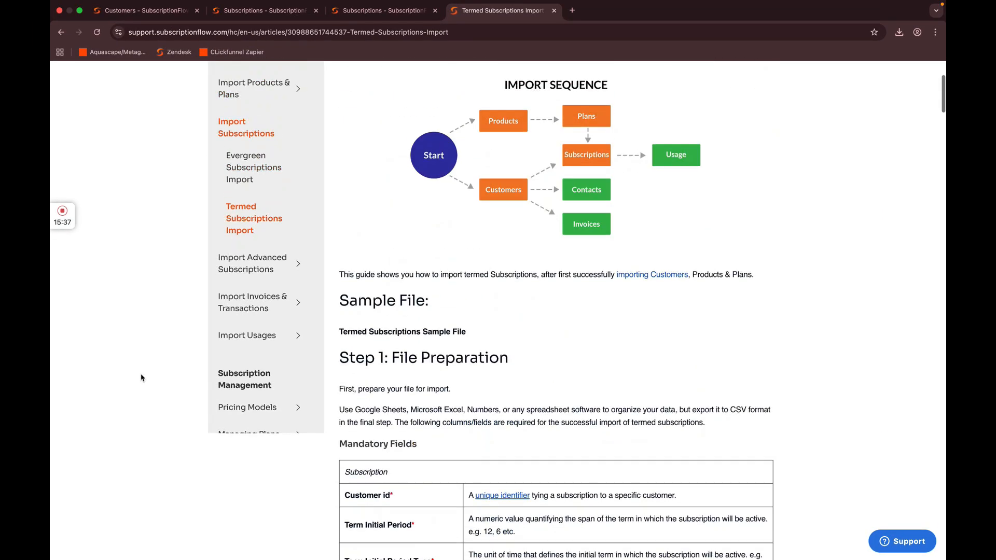